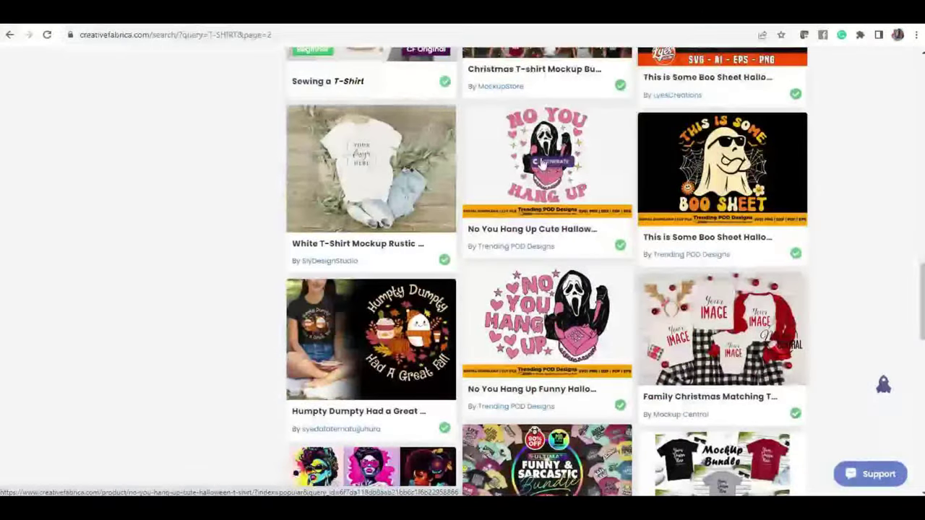
# Find the Black Women T-shirt Midjourney Prompts product among the T-shirt results, review its description, and download it
pyautogui.scroll(-2, 590, 398)
pyautogui.scroll(-4, 597, 374)
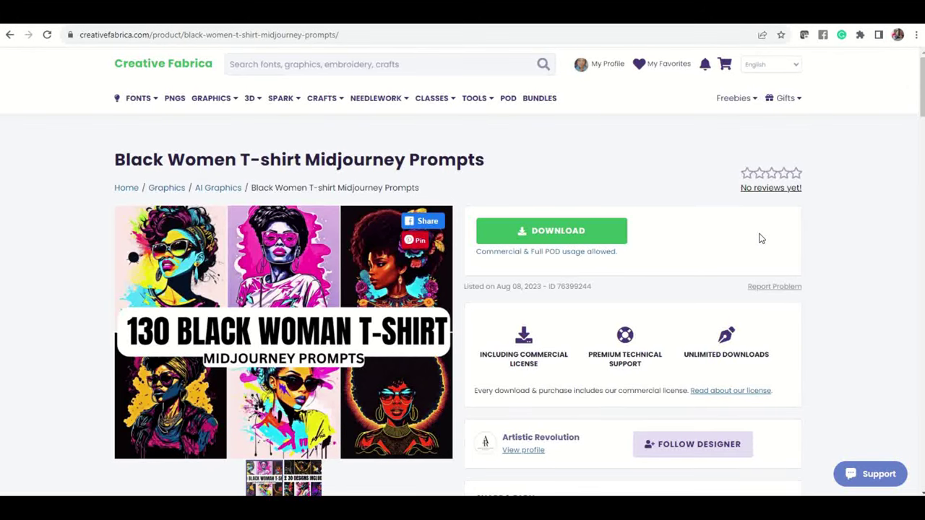
pyautogui.scroll(-1, 759, 238)
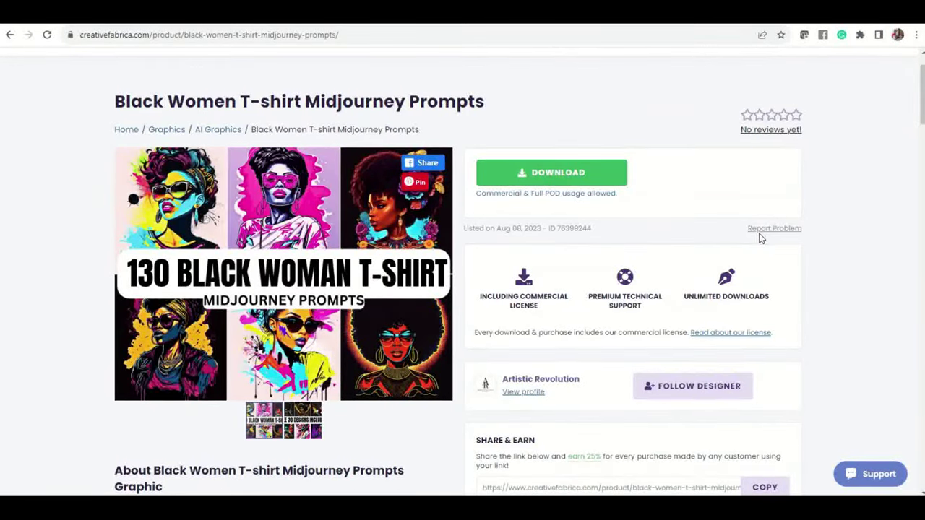
pyautogui.scroll(-5, 760, 238)
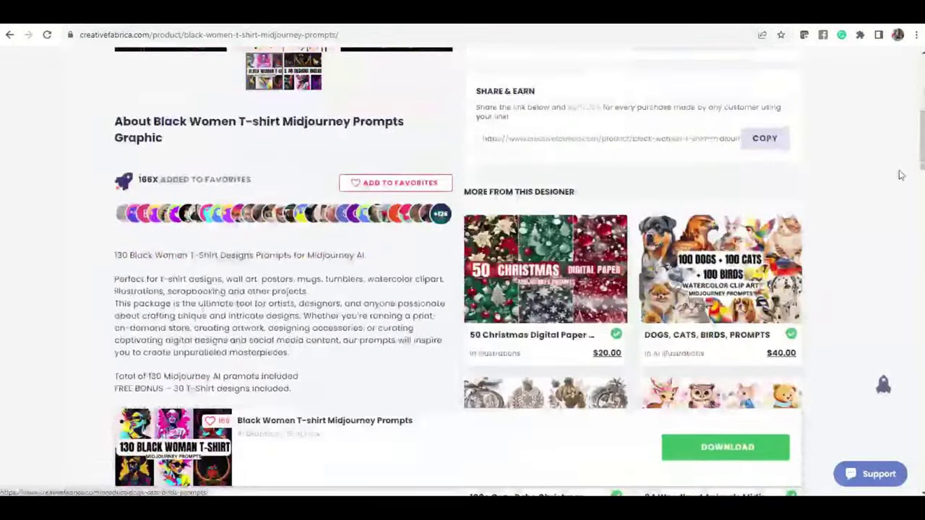
pyautogui.scroll(5, 845, 199)
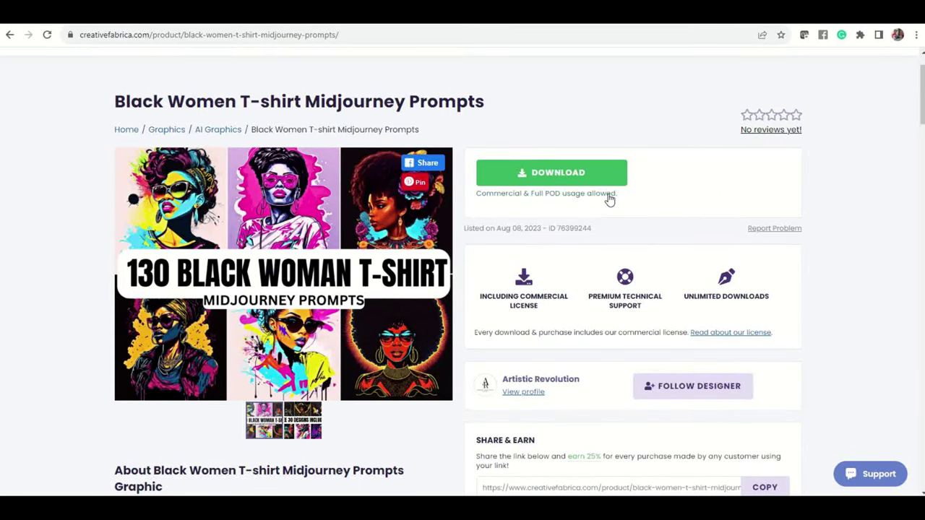
pyautogui.click(593, 177)
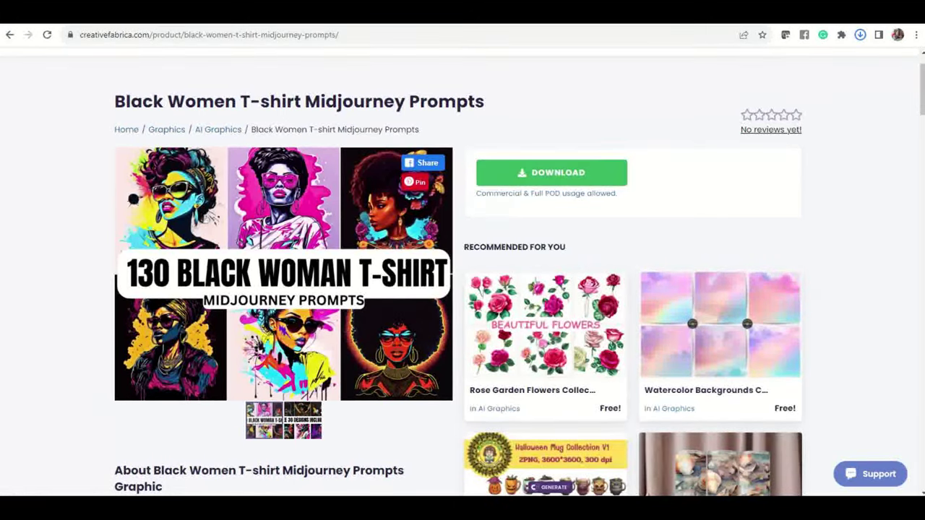
# Switch to File Explorer and extract the downloaded Black Women T-shirt Midjourney Prompts zip into the Downloads folder
pyautogui.press('super+e')
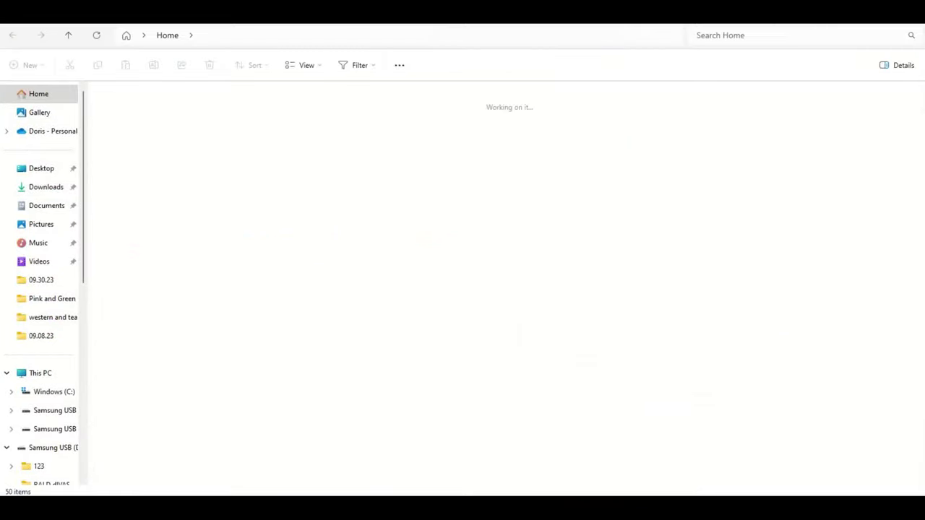
pyautogui.click(55, 187)
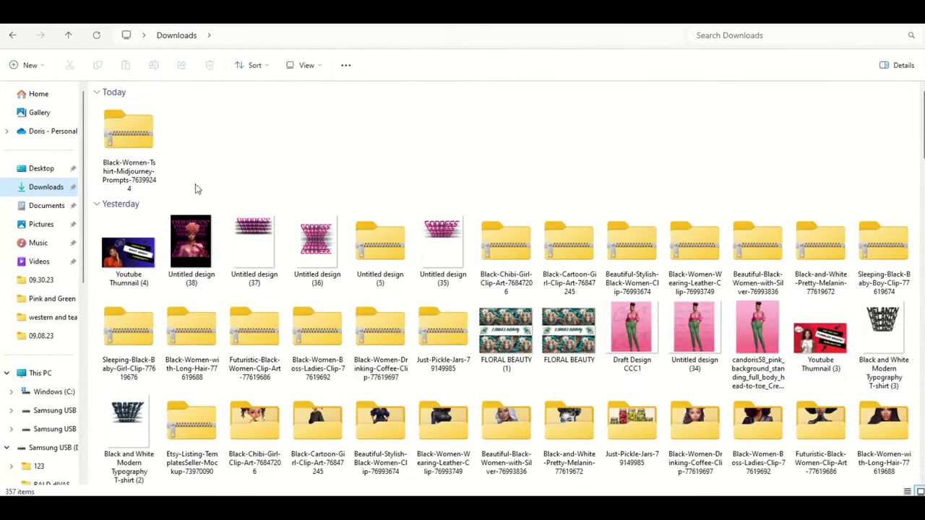
pyautogui.click(125, 146)
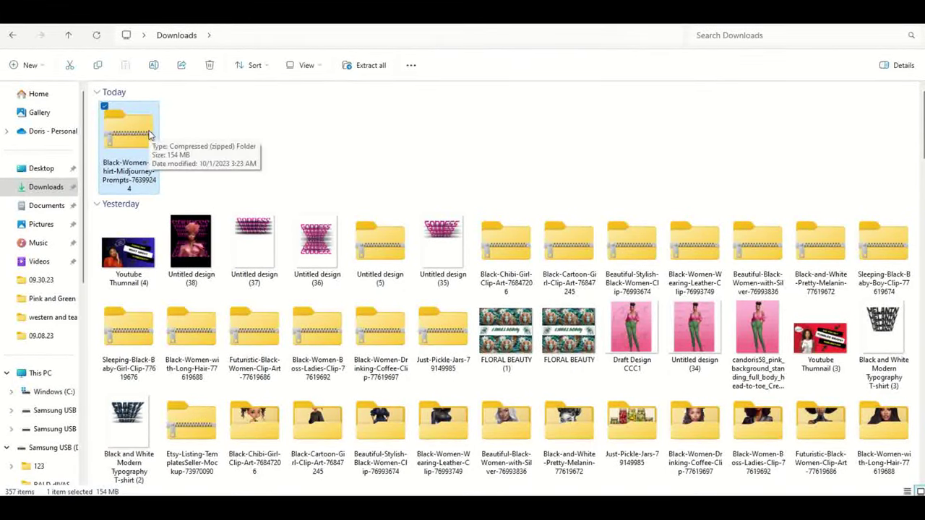
pyautogui.click(371, 65)
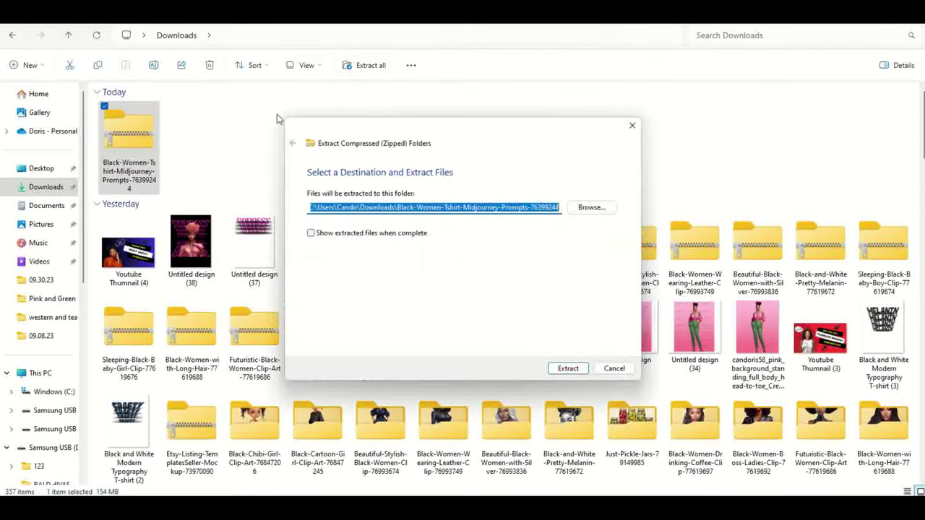
pyautogui.click(568, 368)
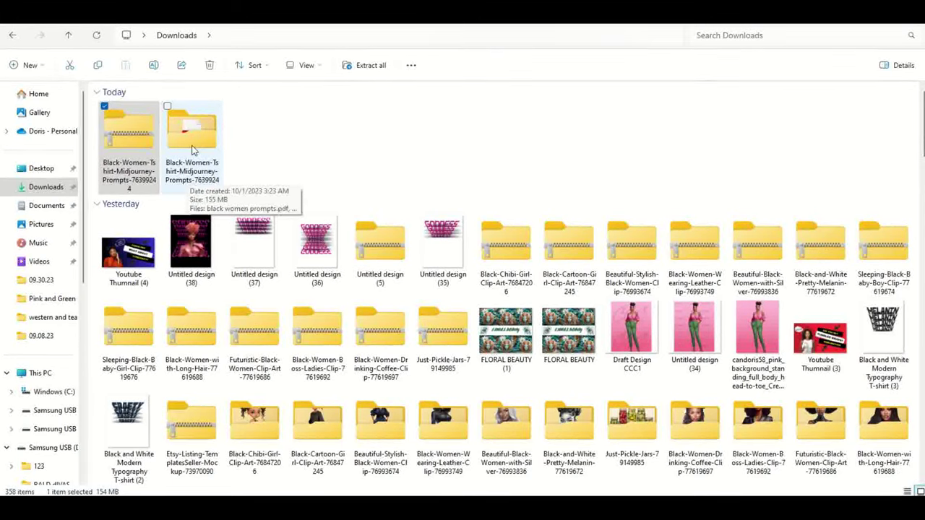
# Open the extracted Black Women T-shirt Midjourney Prompts folder and look through its list of files
pyautogui.doubleClick(192, 145)
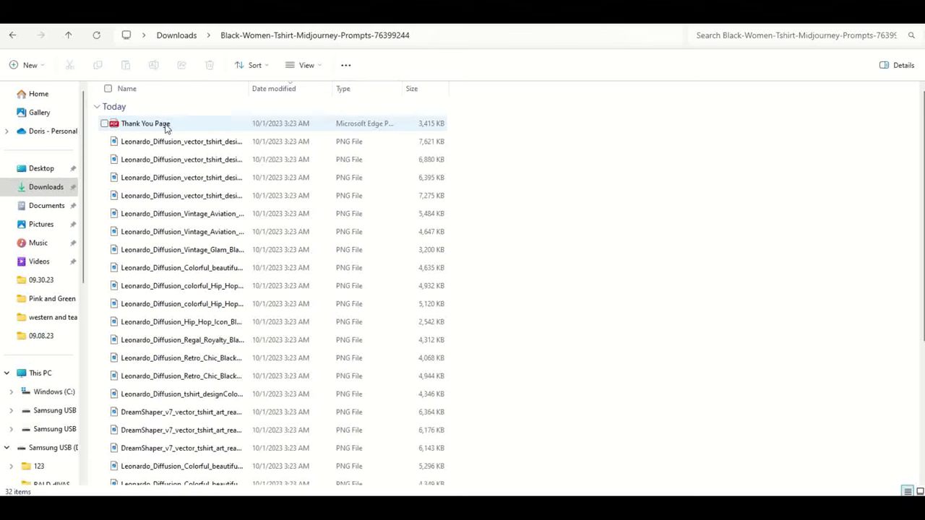
pyautogui.scroll(-5, 178, 181)
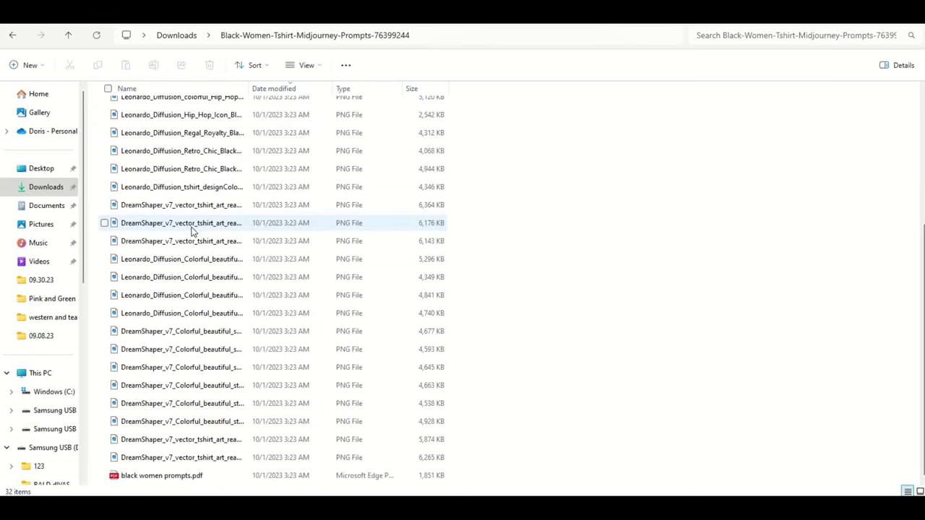
pyautogui.scroll(4, 193, 231)
pyautogui.scroll(1, 193, 232)
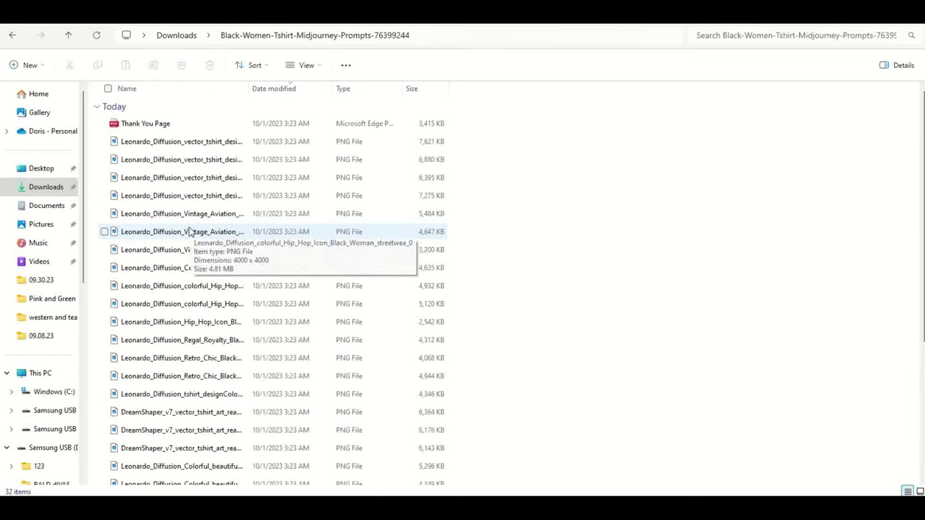
# View the first Leonardo_Diffusion vector T-shirt image, browse through the following bonus designs one by one, and close the image viewer
pyautogui.click(163, 143)
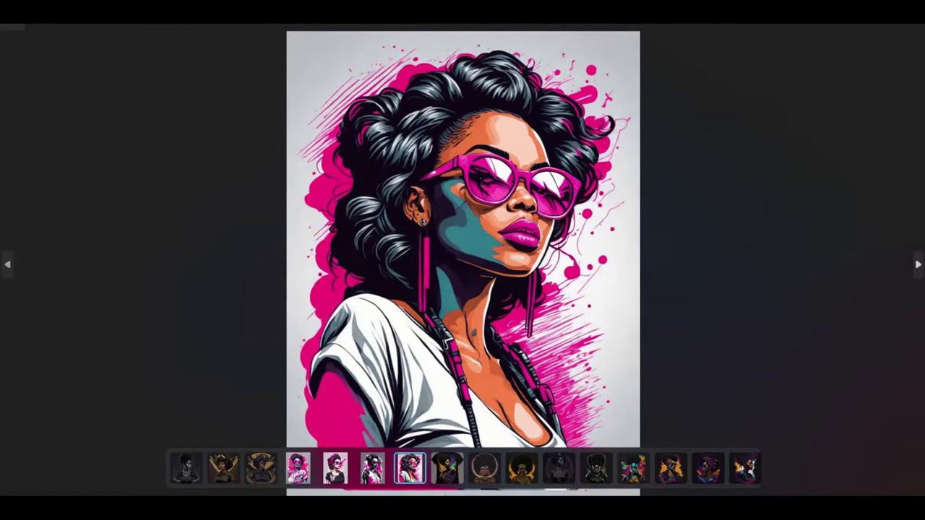
pyautogui.click(918, 265)
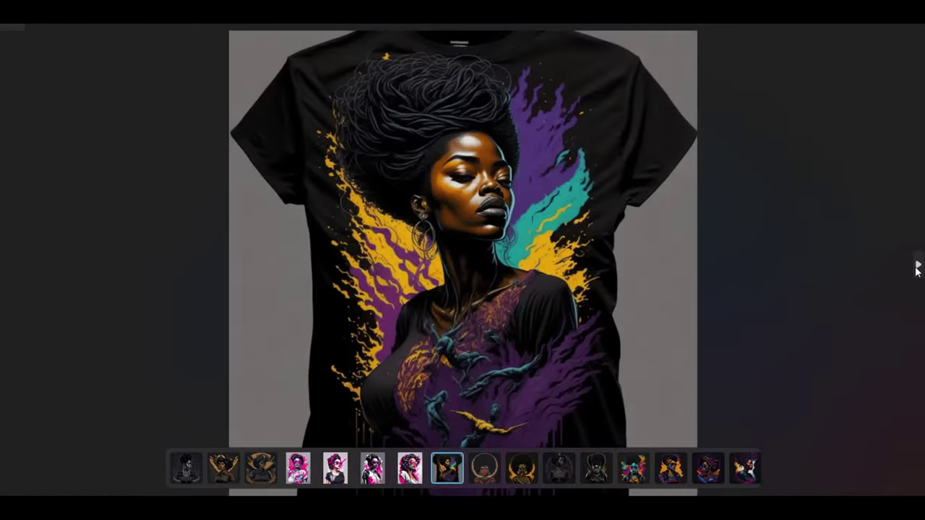
pyautogui.click(918, 267)
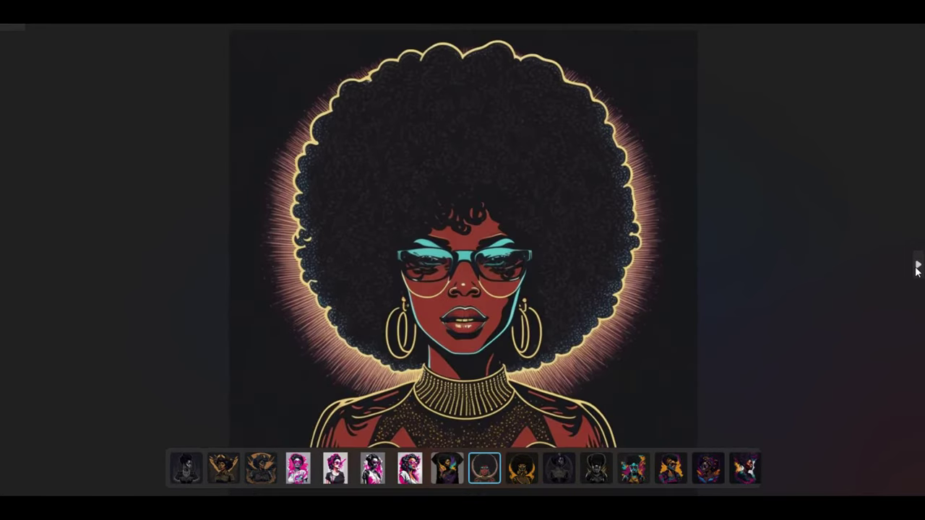
pyautogui.click(918, 267)
pyautogui.click(918, 267)
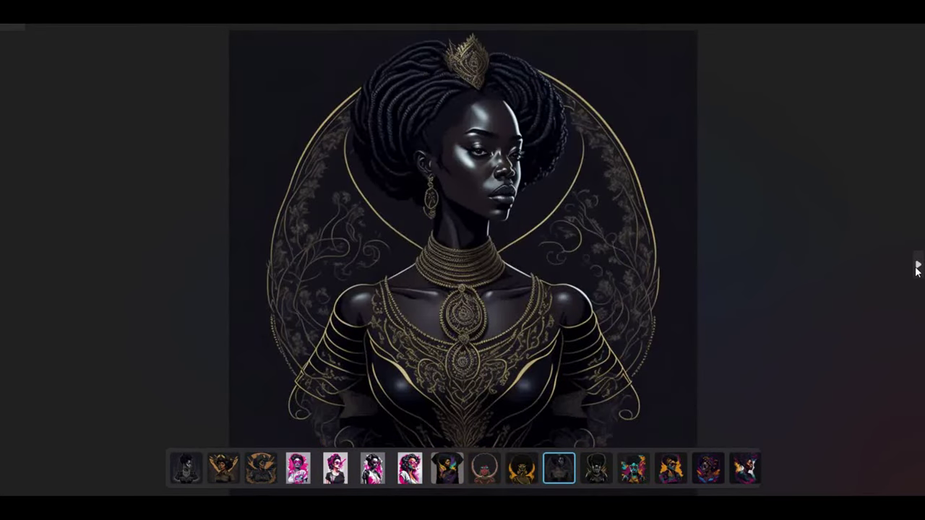
pyautogui.click(918, 267)
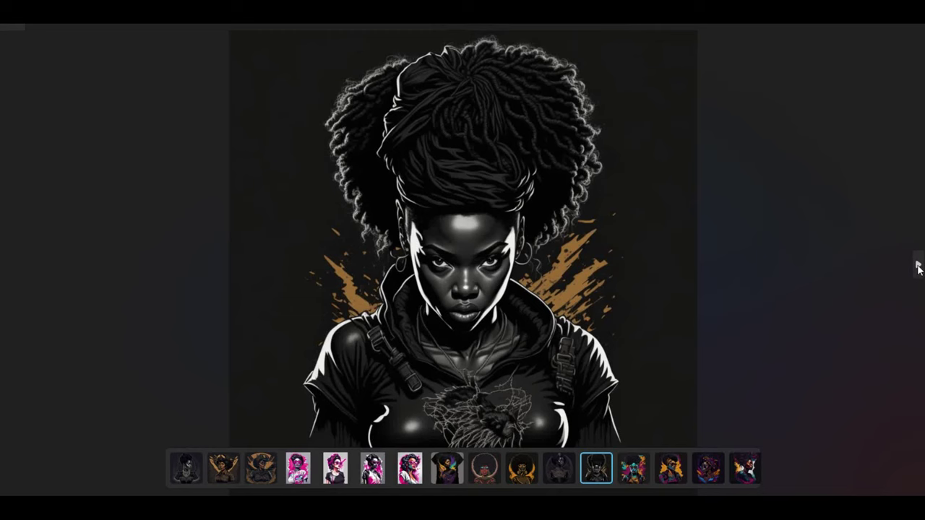
pyautogui.click(917, 267)
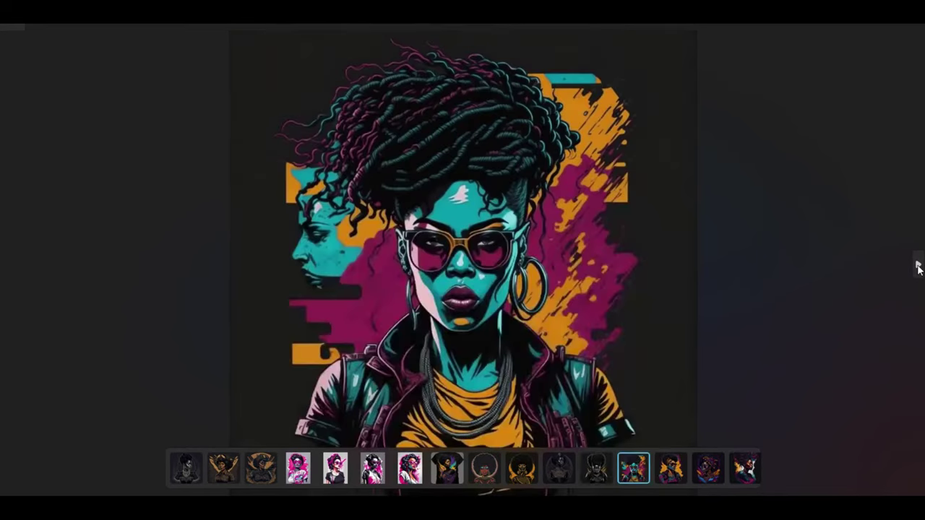
pyautogui.click(917, 267)
pyautogui.click(917, 268)
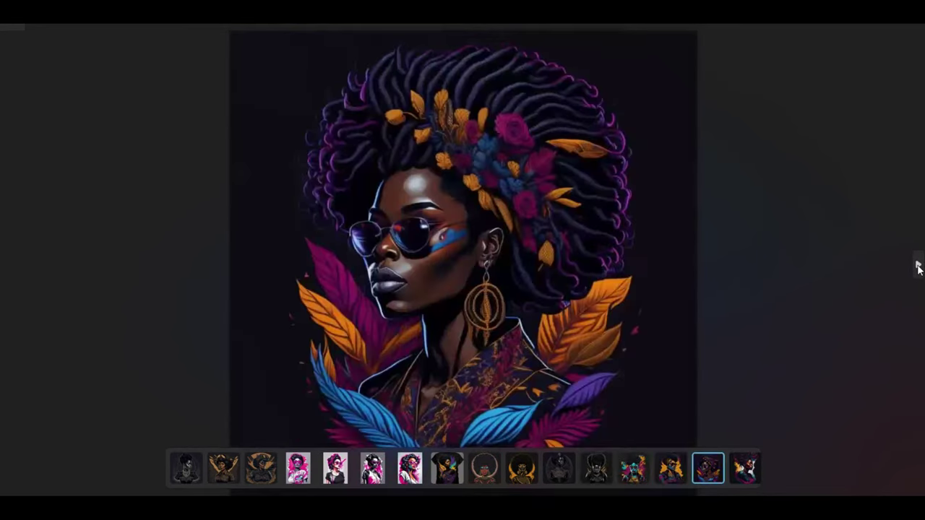
pyautogui.click(918, 268)
pyautogui.click(918, 268)
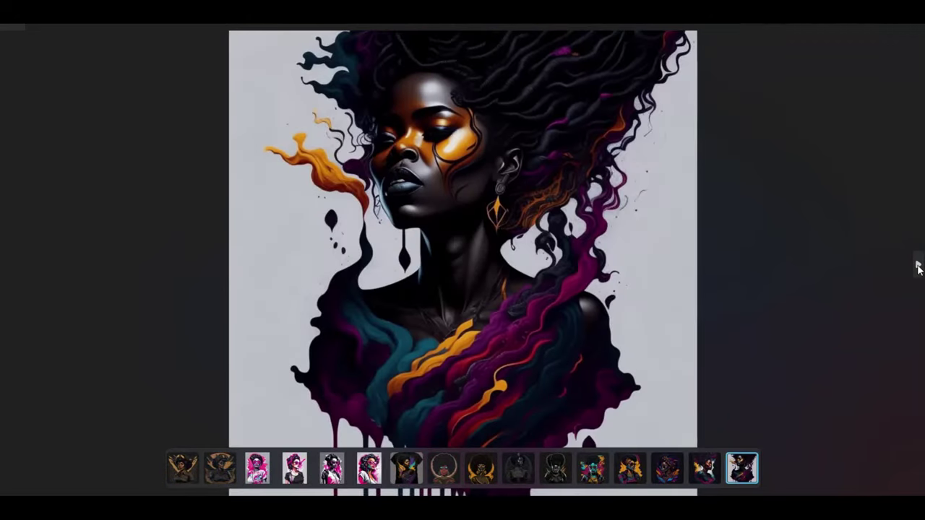
pyautogui.click(918, 267)
pyautogui.click(918, 267)
pyautogui.click(917, 267)
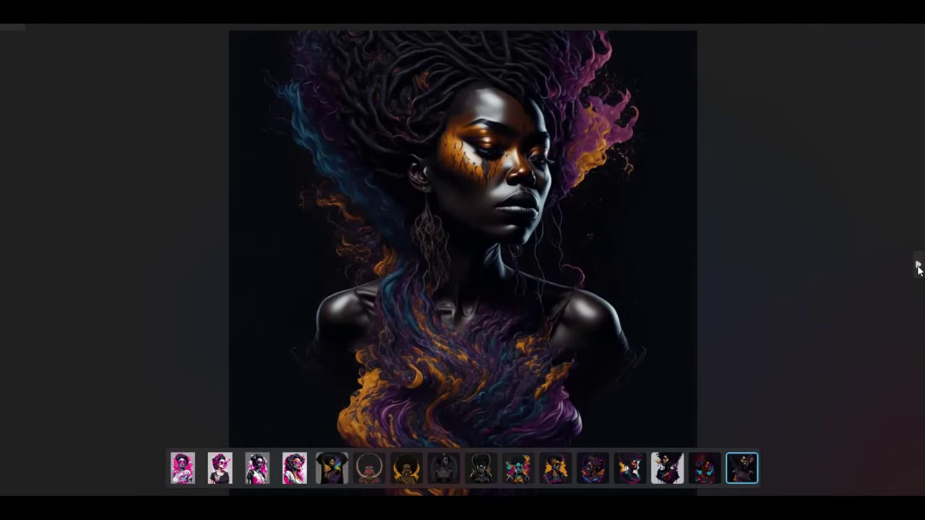
pyautogui.click(918, 267)
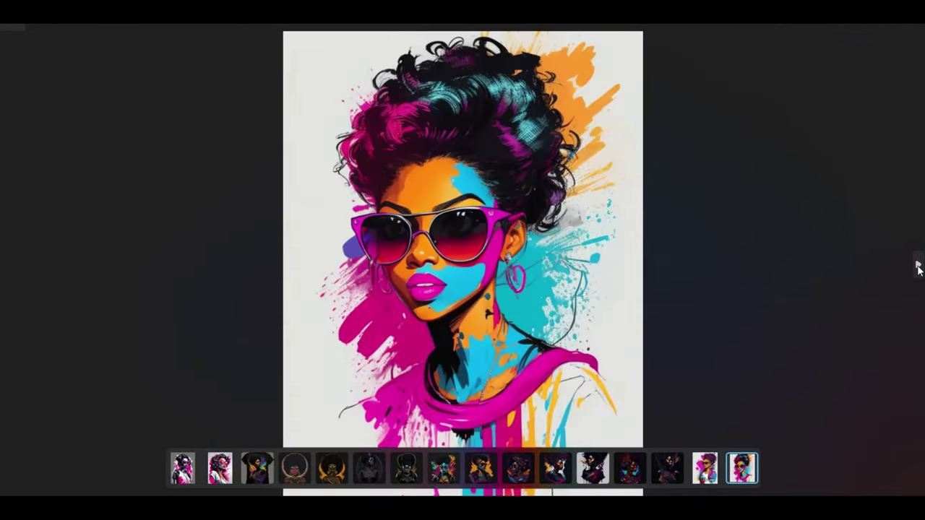
pyautogui.click(918, 268)
pyautogui.click(918, 268)
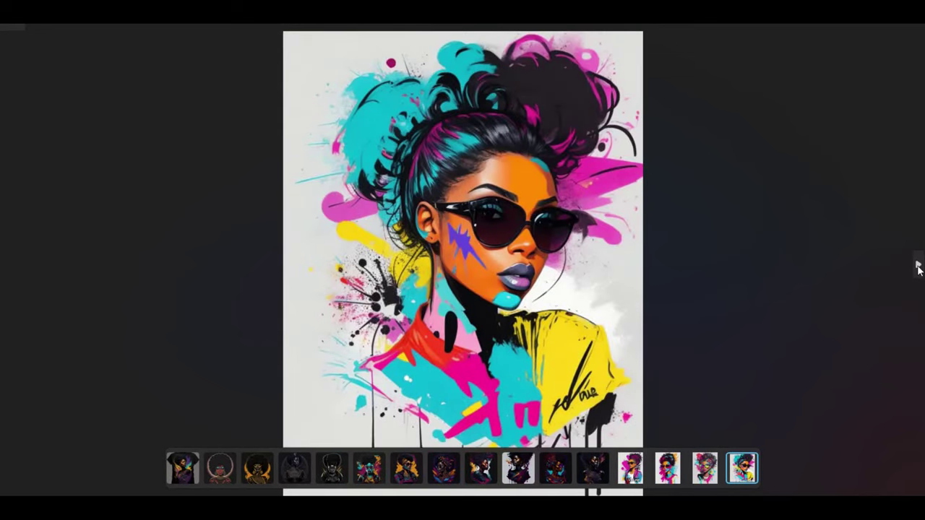
pyautogui.click(918, 267)
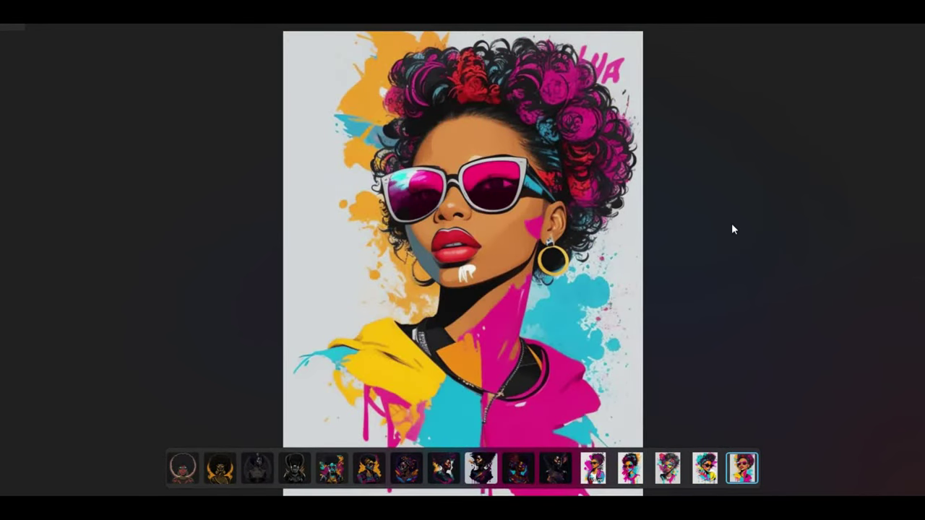
pyautogui.press('Escape')
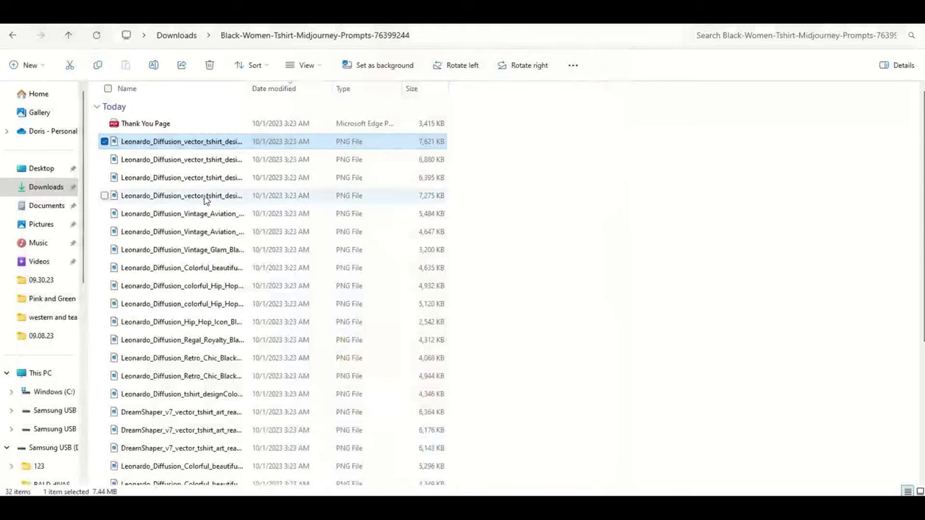
# Open the black women prompts PDF from the folder, maximize its window, and read through the art style and pop art style prompts
pyautogui.scroll(-5, 205, 203)
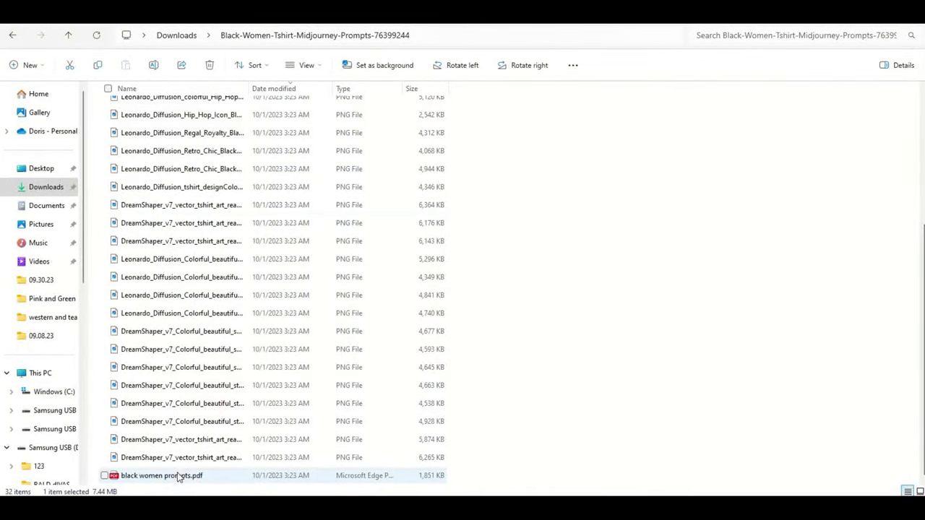
pyautogui.doubleClick(179, 477)
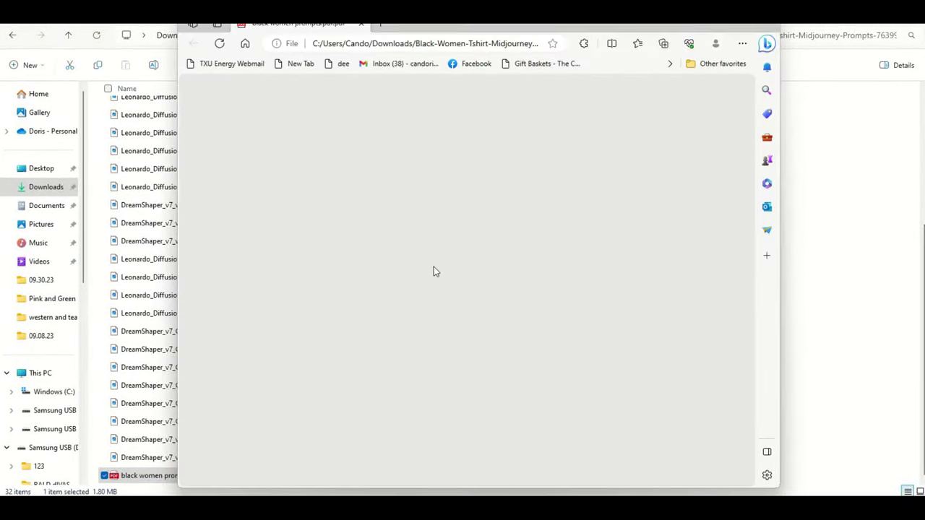
pyautogui.scroll(-8, 548, 229)
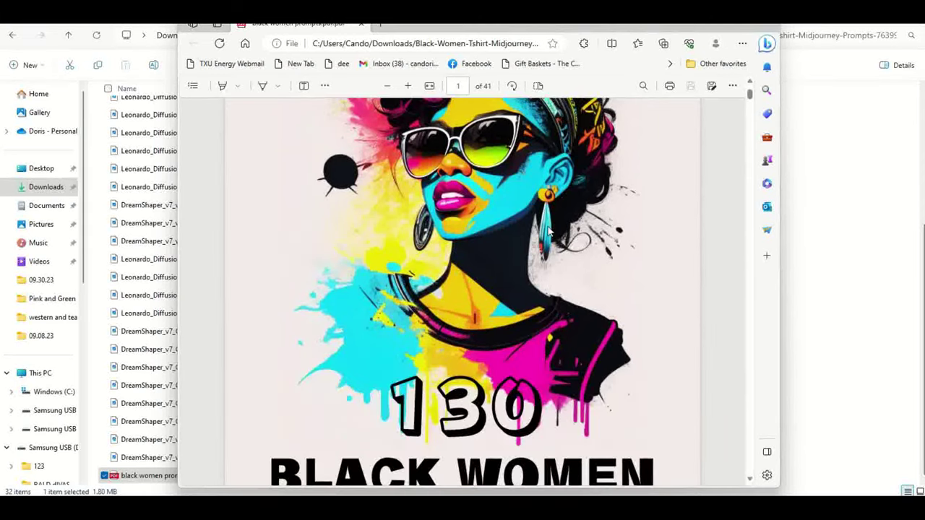
pyautogui.scroll(-5, 548, 230)
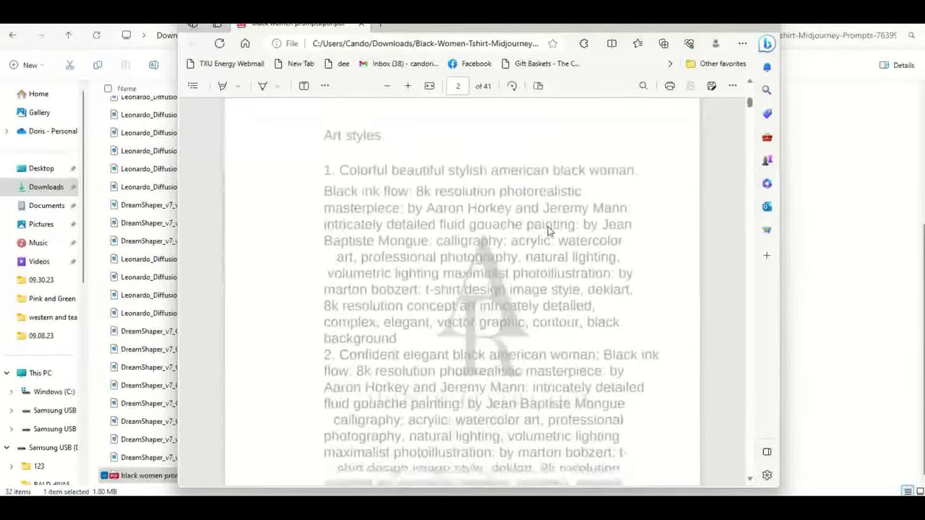
pyautogui.scroll(-10, 548, 229)
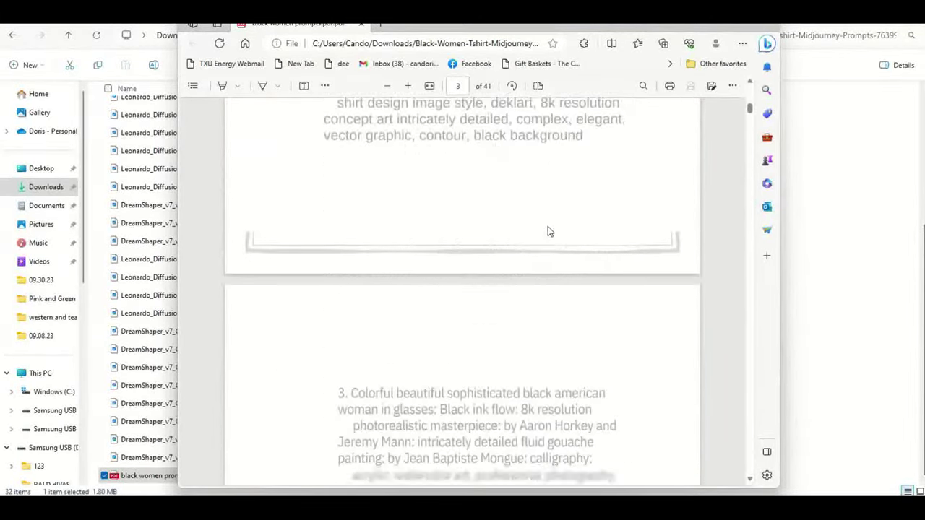
pyautogui.scroll(-7, 548, 230)
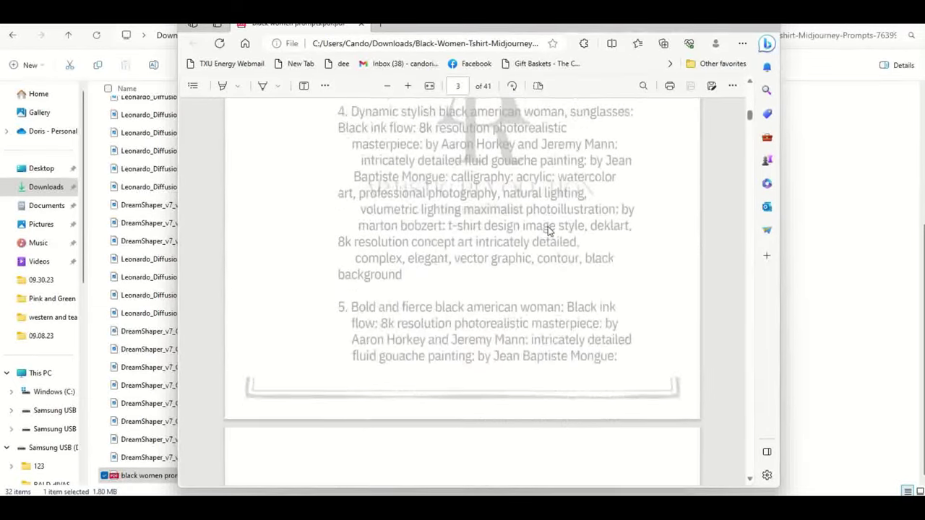
pyautogui.scroll(-1, 548, 229)
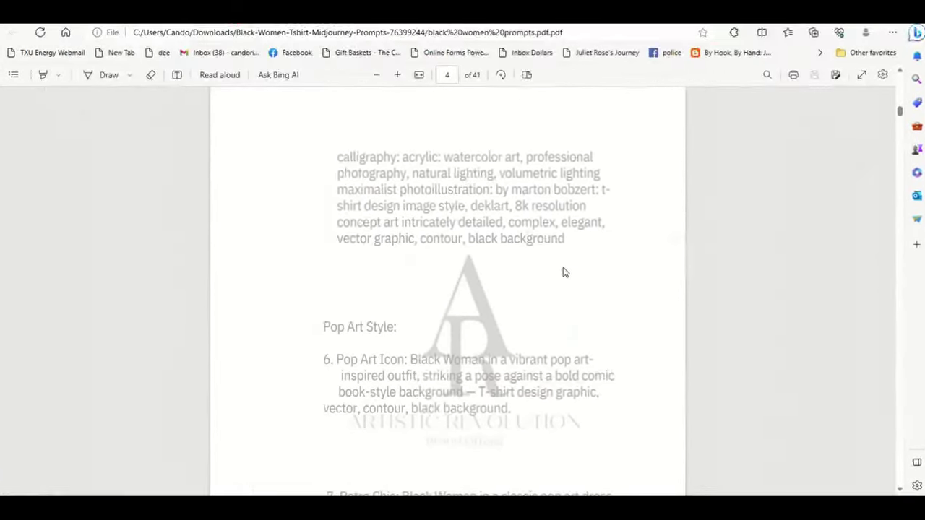
pyautogui.click(749, 26)
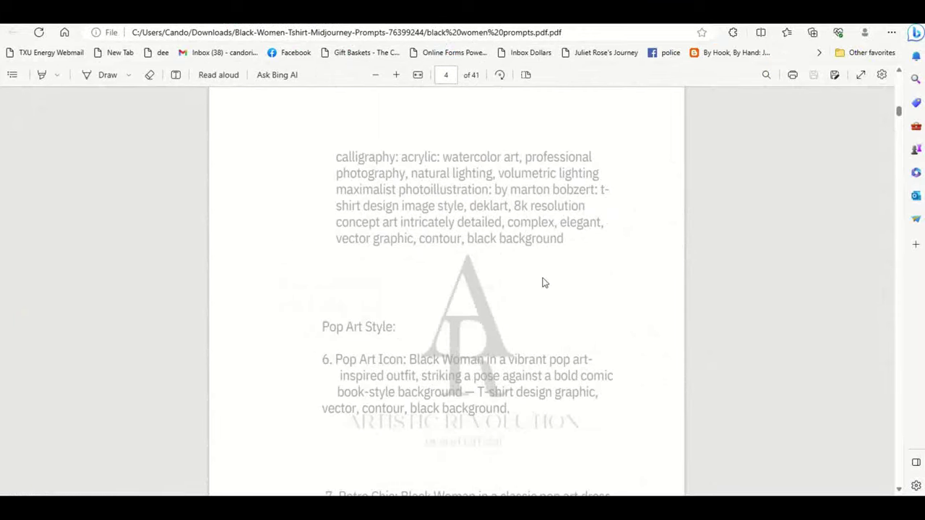
pyautogui.scroll(-3, 544, 282)
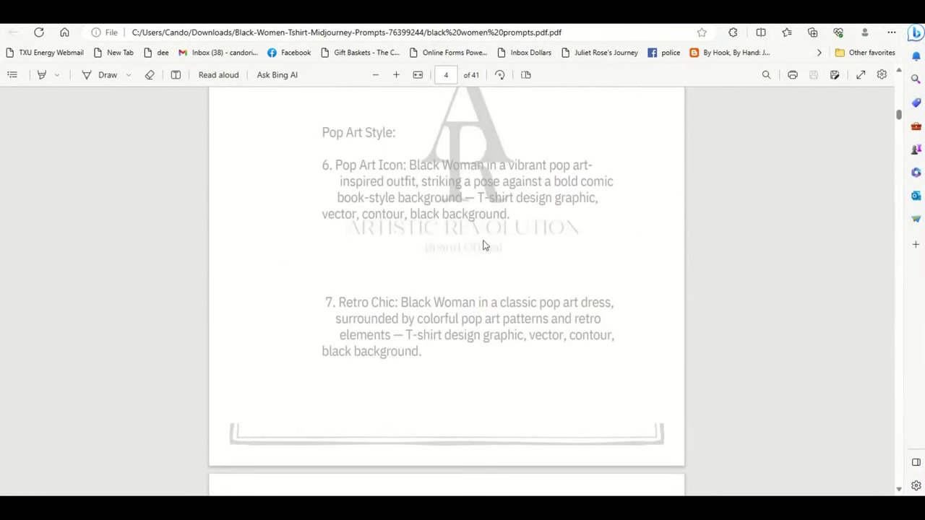
# Skim the remaining pop art prompts in the PDF and jump ahead to read the final prompts on page 41
pyautogui.scroll(-5, 483, 243)
pyautogui.scroll(-7, 517, 317)
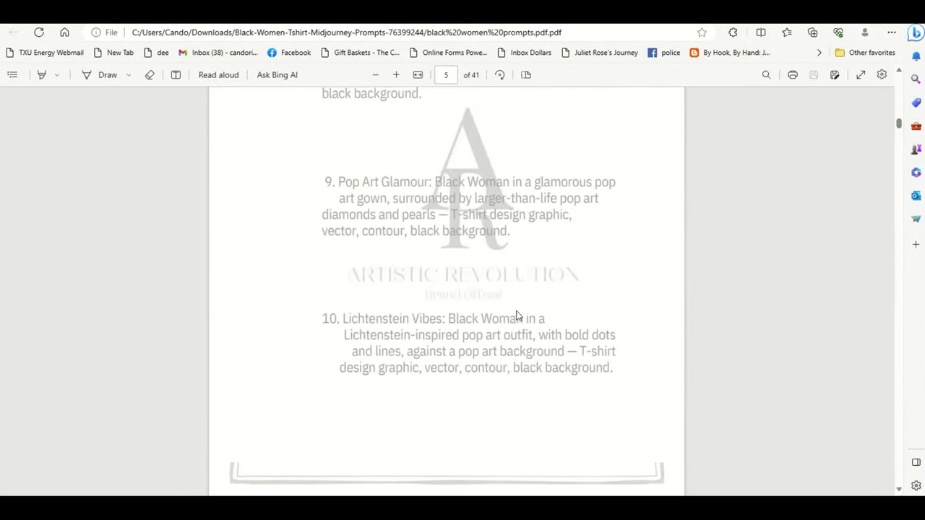
pyautogui.scroll(-10, 520, 303)
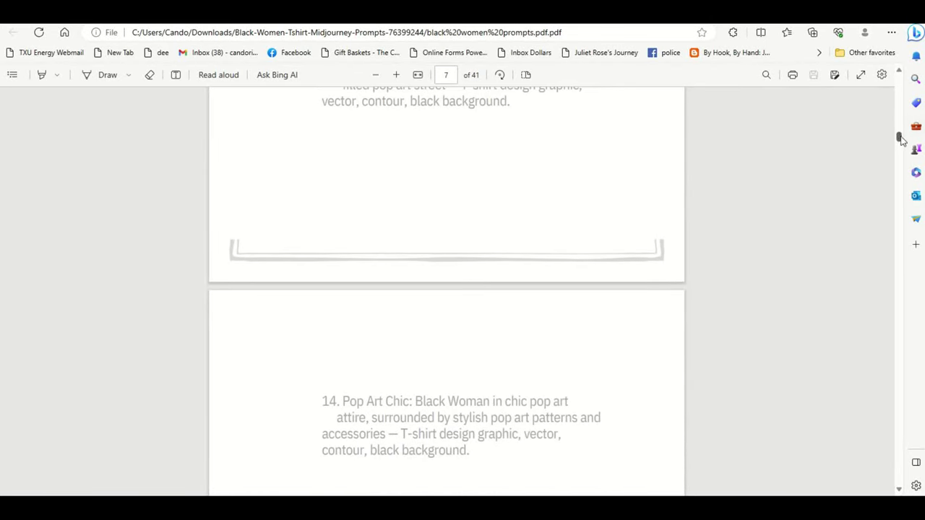
pyautogui.moveTo(899, 143); pyautogui.dragTo(886, 478)
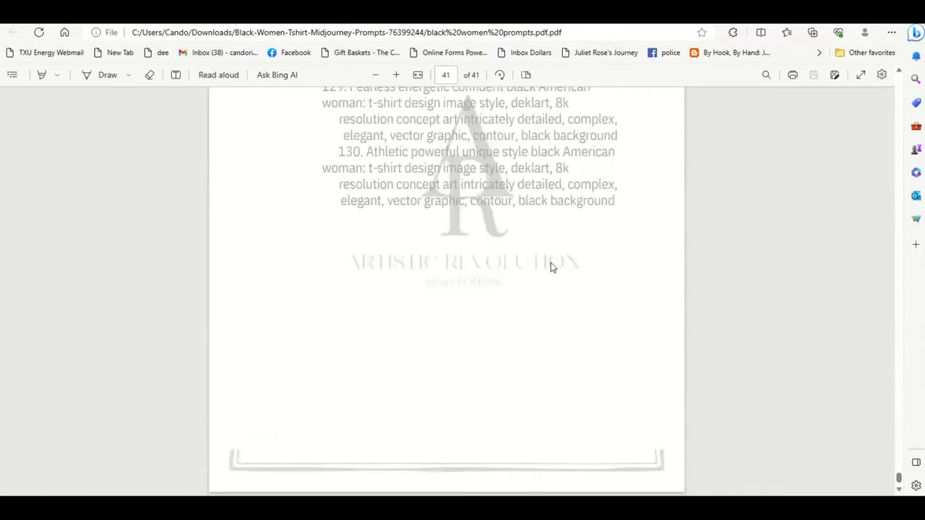
pyautogui.scroll(3, 463, 235)
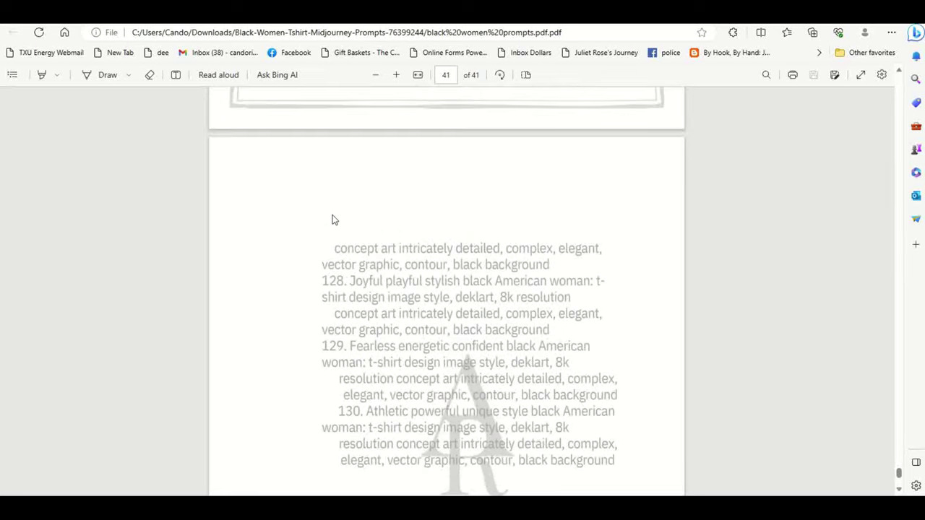
pyautogui.scroll(-3, 336, 199)
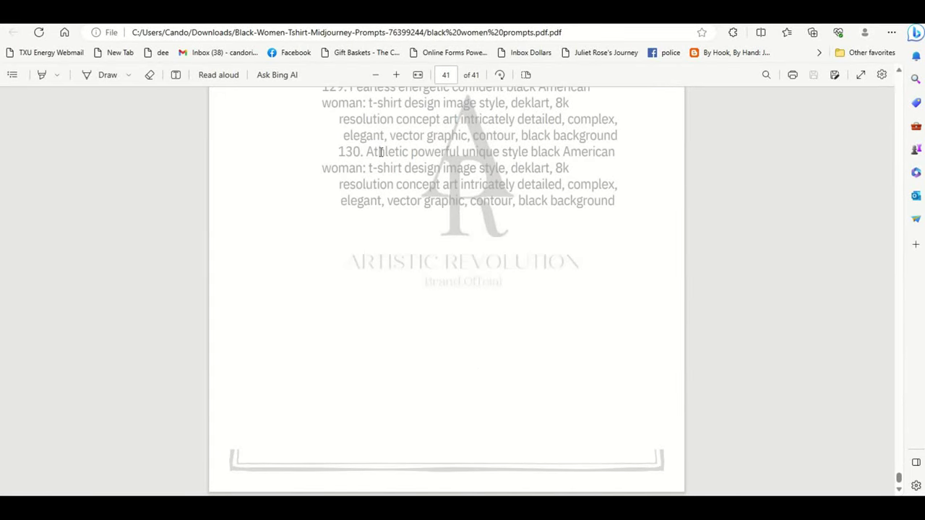
# Copy the text of prompt 130, starting with "Athletic powerful unique style black American woman", from the last page
pyautogui.moveTo(368, 152); pyautogui.dragTo(624, 205)
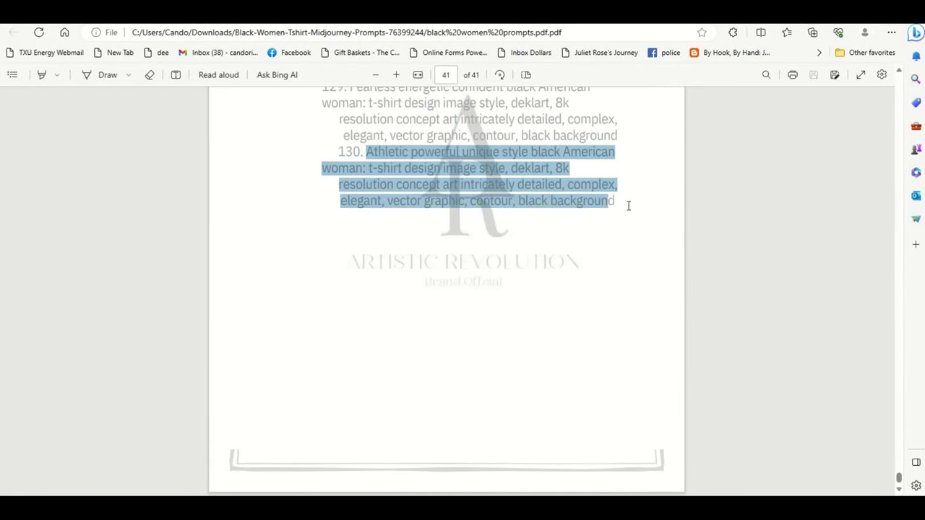
pyautogui.rightClick(486, 181)
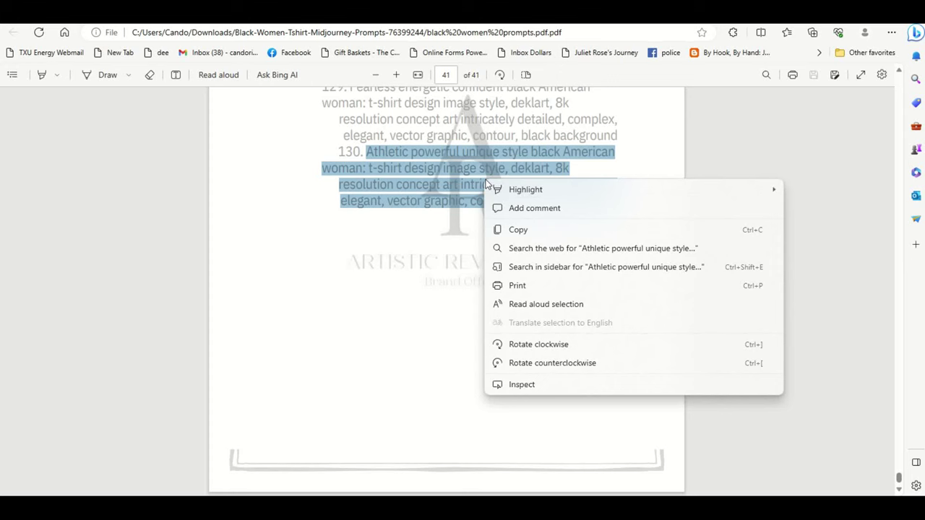
pyautogui.click(520, 232)
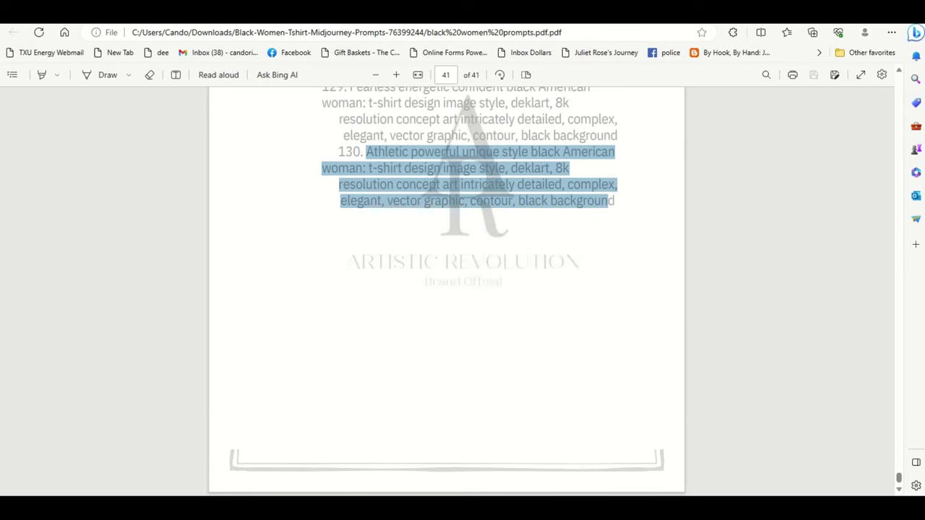
# Switch to the Discord general channel and submit the copied prompt 130 with /imagine, completing its last word as "background"
pyautogui.hotkey('alt', 'Tab')
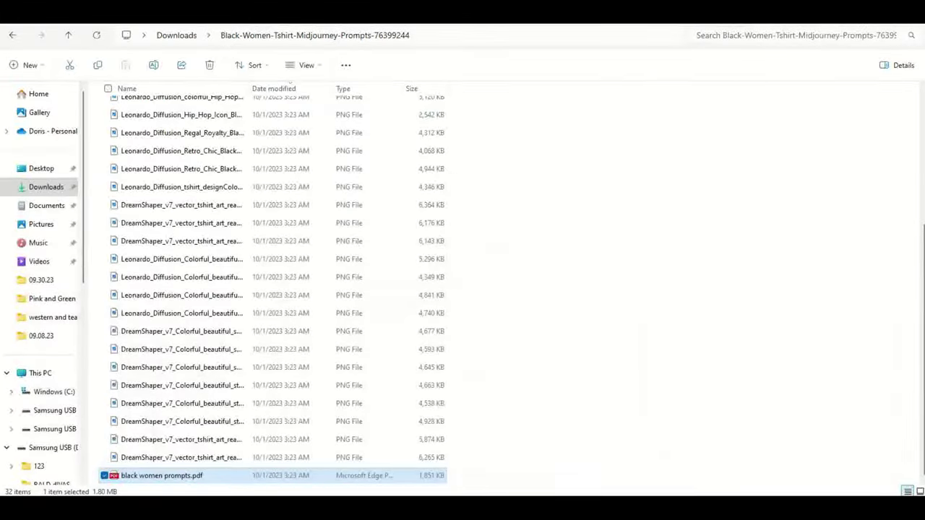
pyautogui.hotkey('alt', 'Tab')
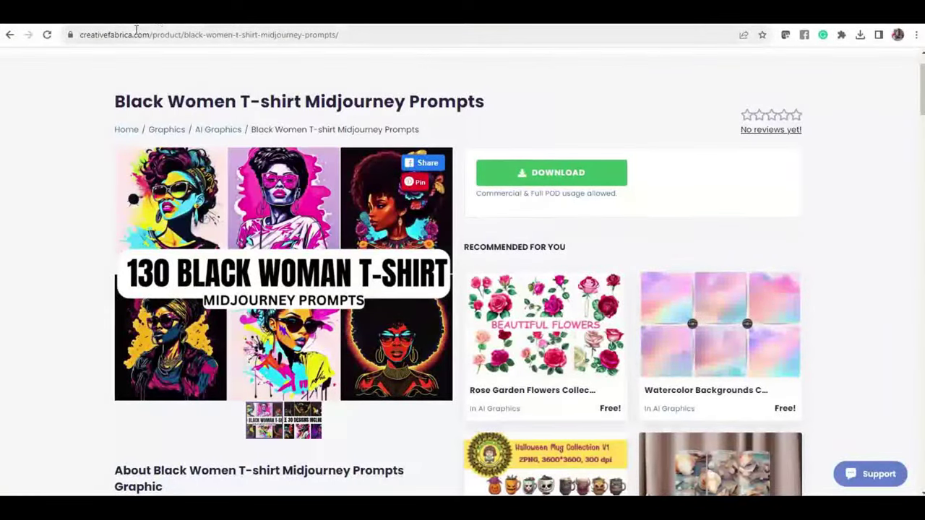
pyautogui.hotkey('ctrl', 'Tab')
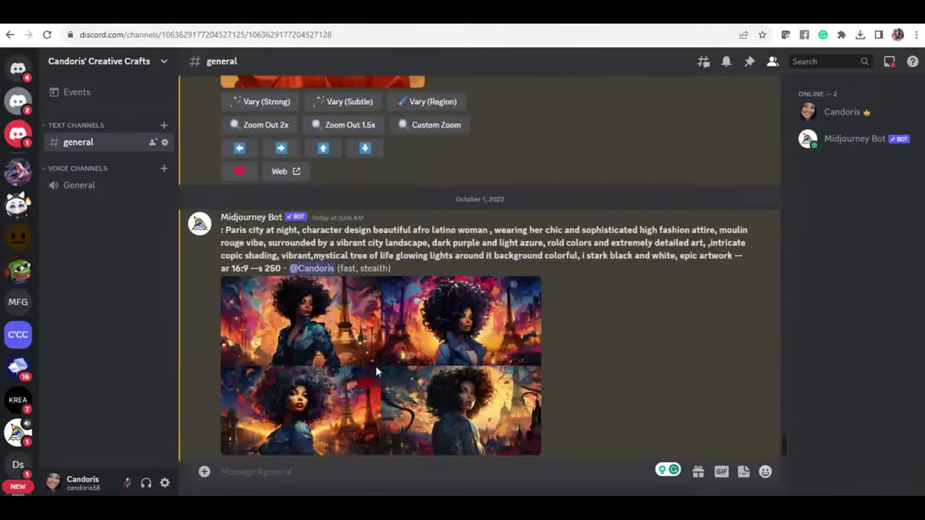
pyautogui.click(355, 471)
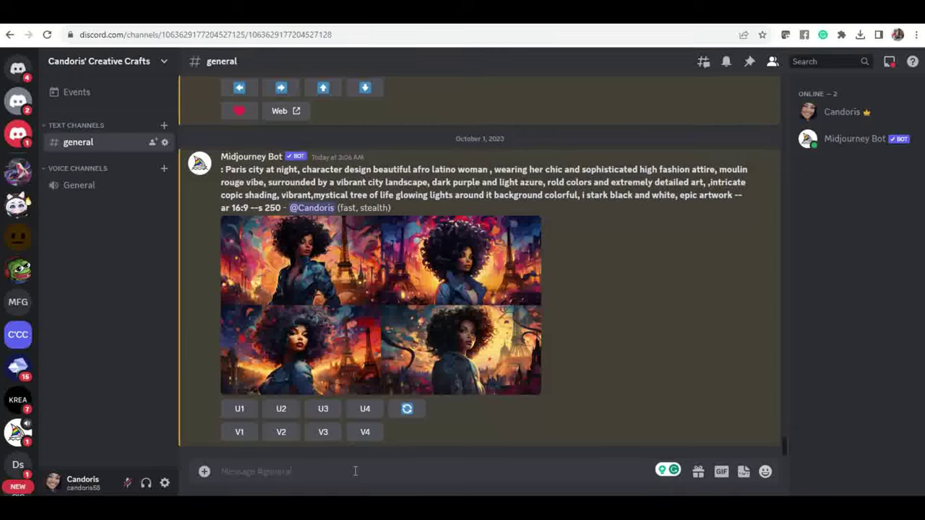
pyautogui.write('/im')
pyautogui.press('Tab')
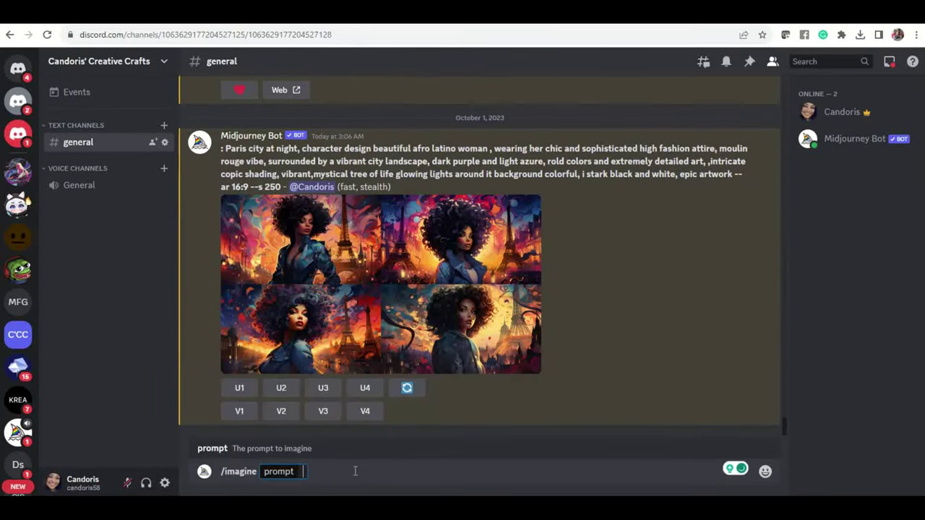
pyautogui.hotkey('ctrl', 'v')
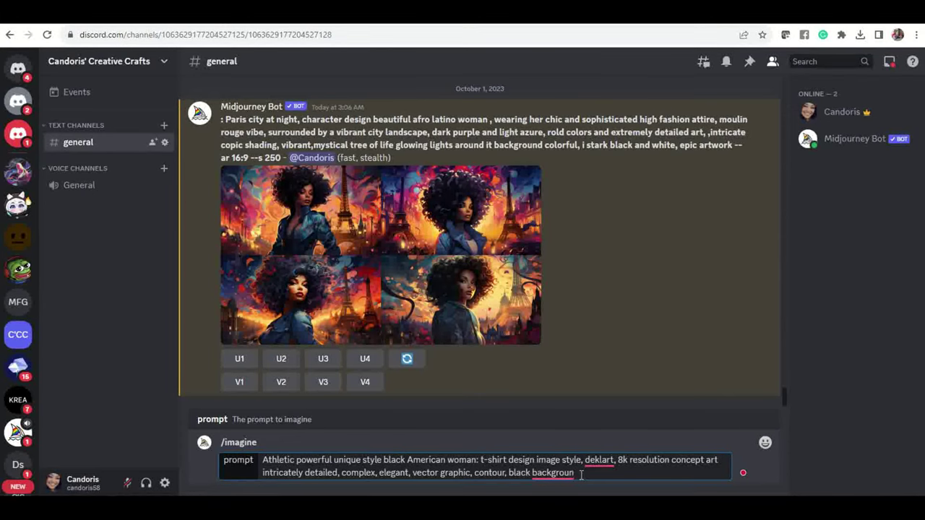
pyautogui.write('Dd')
pyautogui.press('Return')
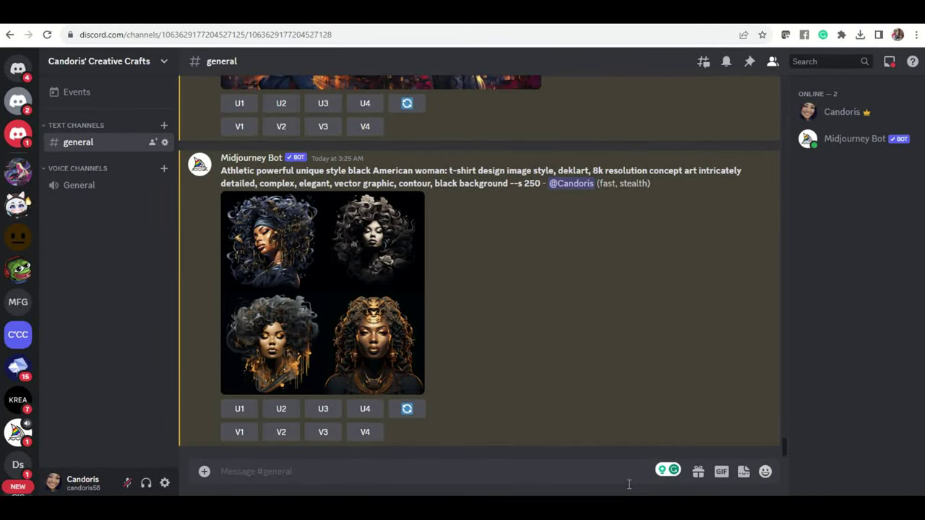
# Open the generated four-image grid at full size in the browser, enlarge it, and inspect each of the four woman designs
pyautogui.click(296, 334)
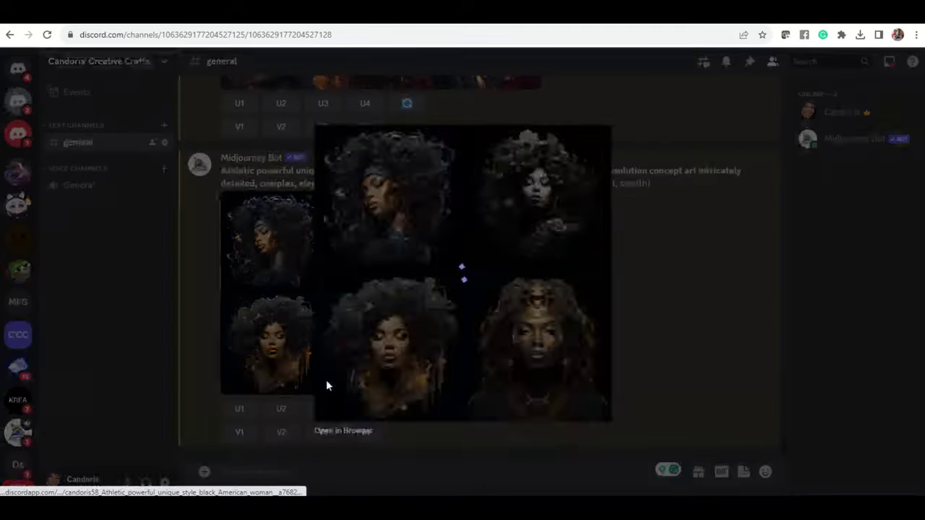
pyautogui.click(344, 429)
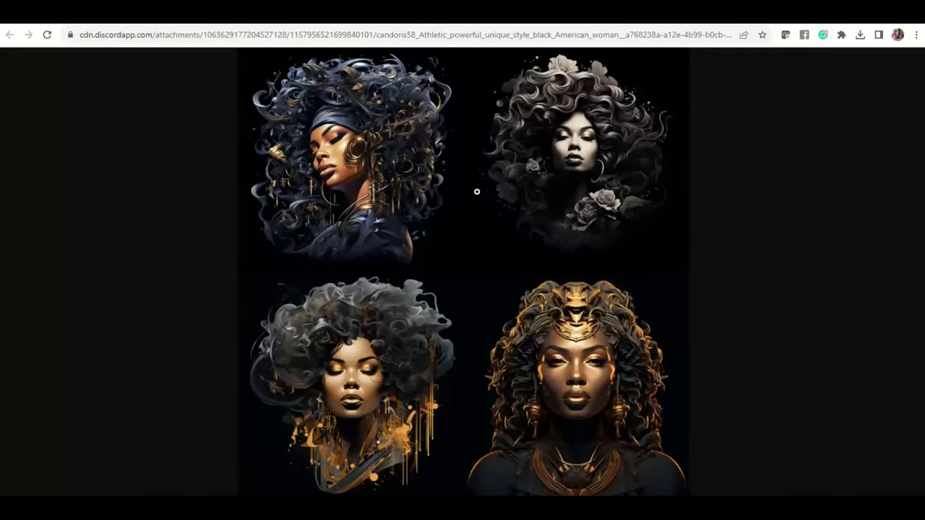
pyautogui.click(477, 189)
pyautogui.scroll(2, 537, 324)
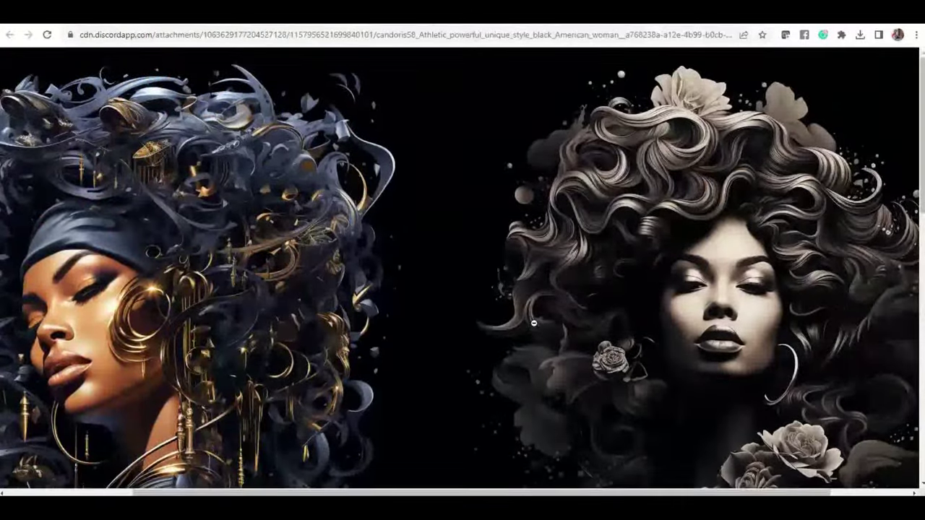
pyautogui.scroll(-3, 488, 430)
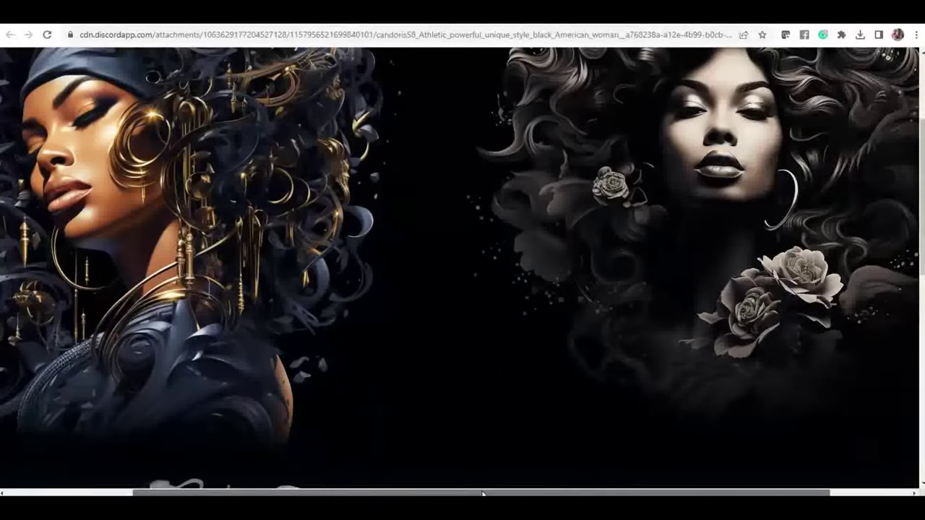
pyautogui.hscroll(-2, 388, 392)
pyautogui.scroll(1, 387, 393)
pyautogui.scroll(2, 388, 393)
pyautogui.scroll(-9, 388, 390)
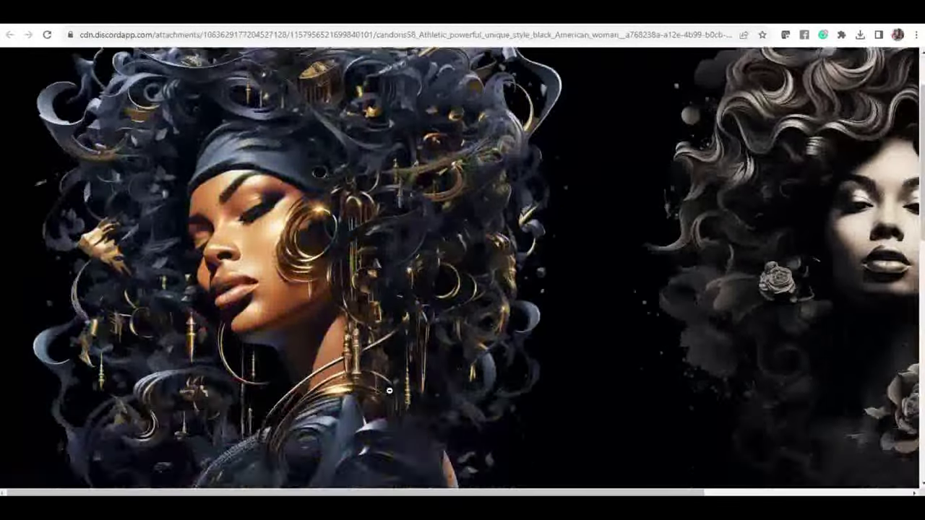
pyautogui.scroll(-2, 390, 391)
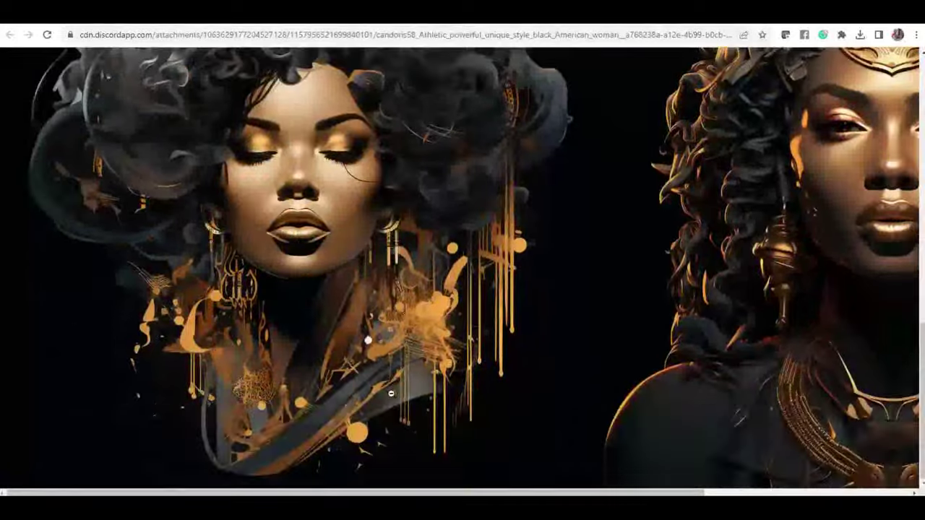
pyautogui.moveTo(432, 493); pyautogui.dragTo(638, 493)
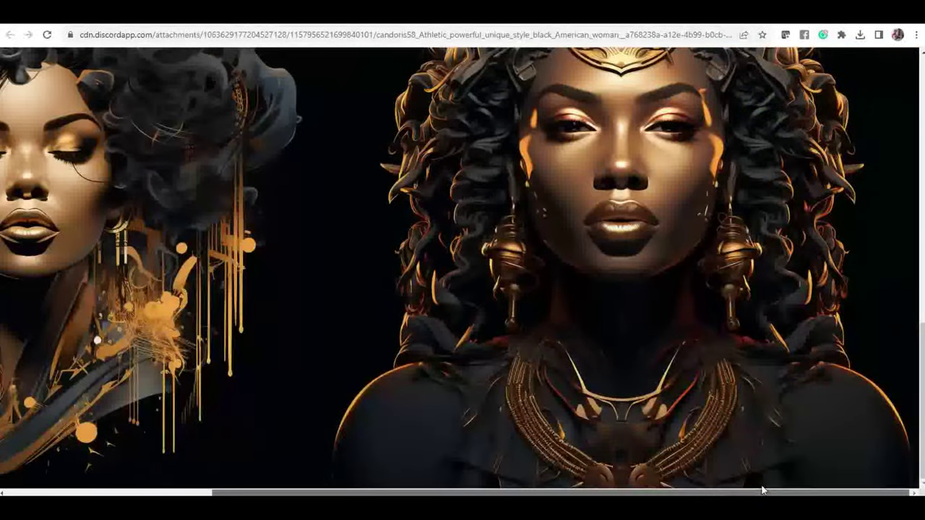
pyautogui.scroll(2, 572, 397)
pyautogui.scroll(2, 572, 397)
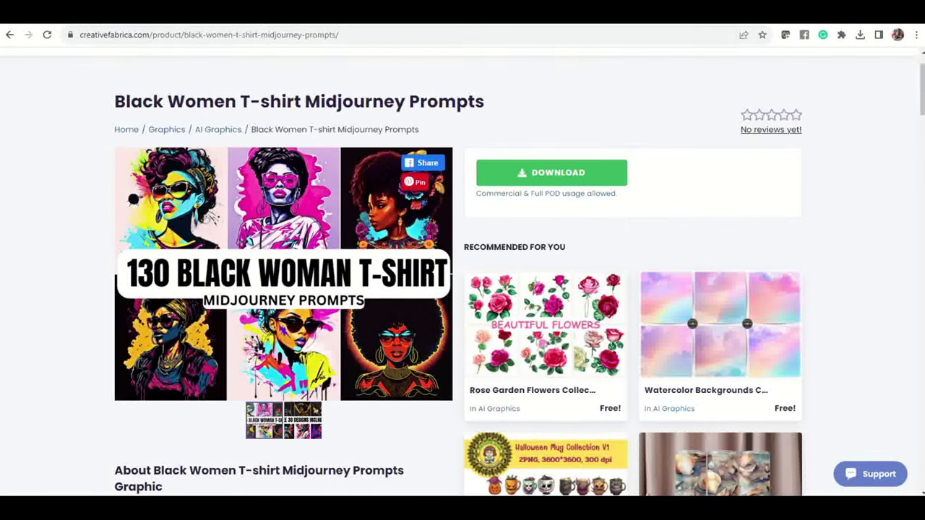
# Switch to ChatGPT, find the message requesting 10 new generative art prompts ending in "—ar 18:16", and copy its full text
pyautogui.click(356, 25)
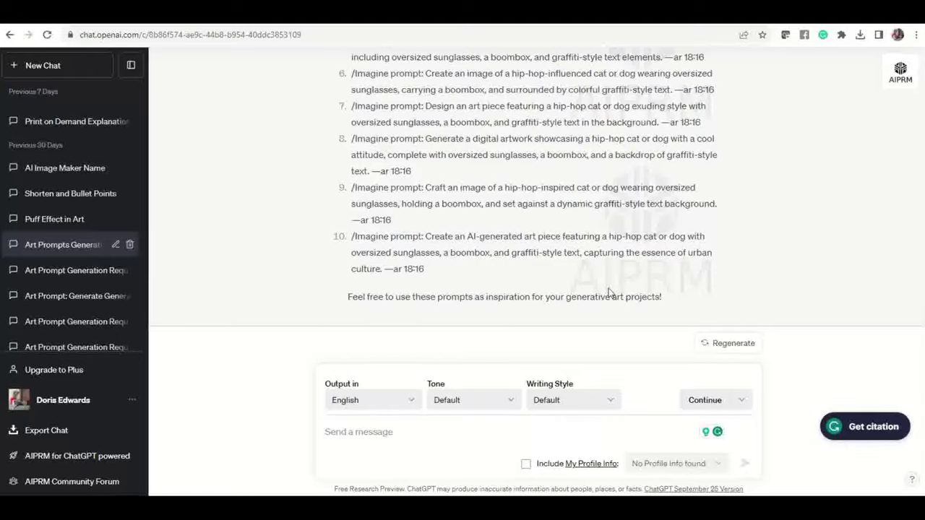
pyautogui.scroll(10, 609, 292)
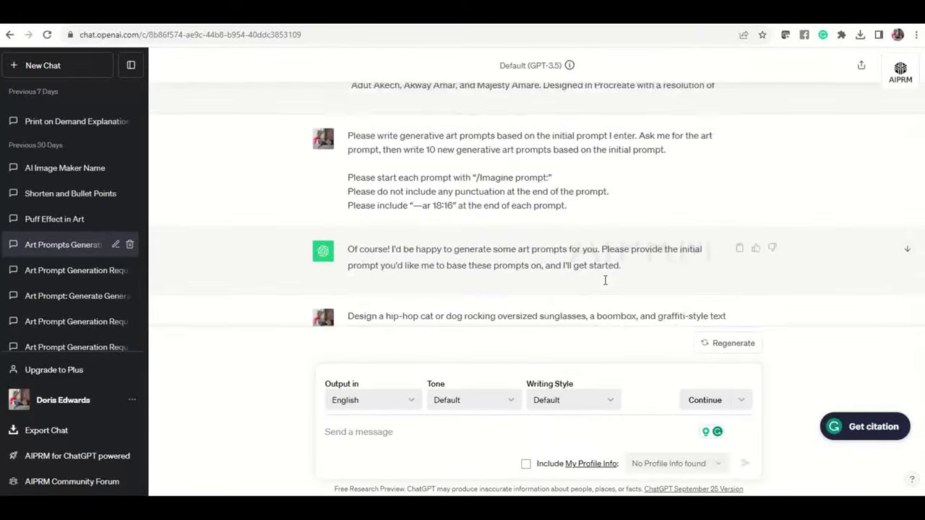
pyautogui.scroll(8, 606, 280)
pyautogui.scroll(8, 606, 280)
pyautogui.scroll(-10, 604, 280)
pyautogui.scroll(10, 600, 279)
pyautogui.scroll(10, 598, 282)
pyautogui.scroll(5, 599, 281)
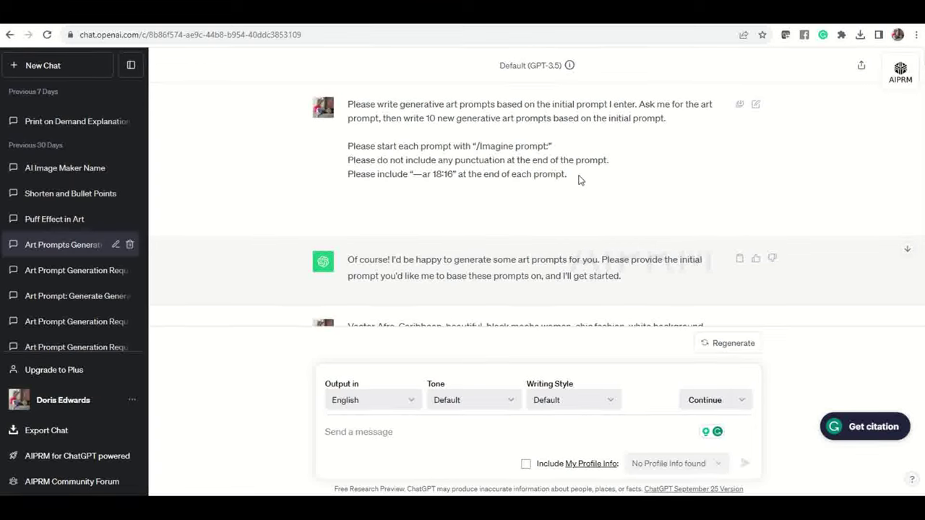
pyautogui.moveTo(577, 176); pyautogui.dragTo(346, 102)
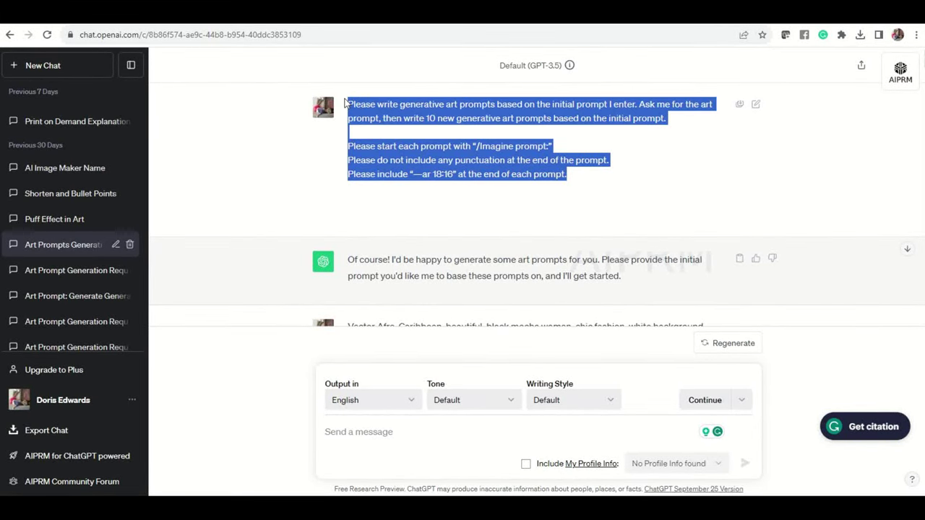
pyautogui.rightClick(430, 111)
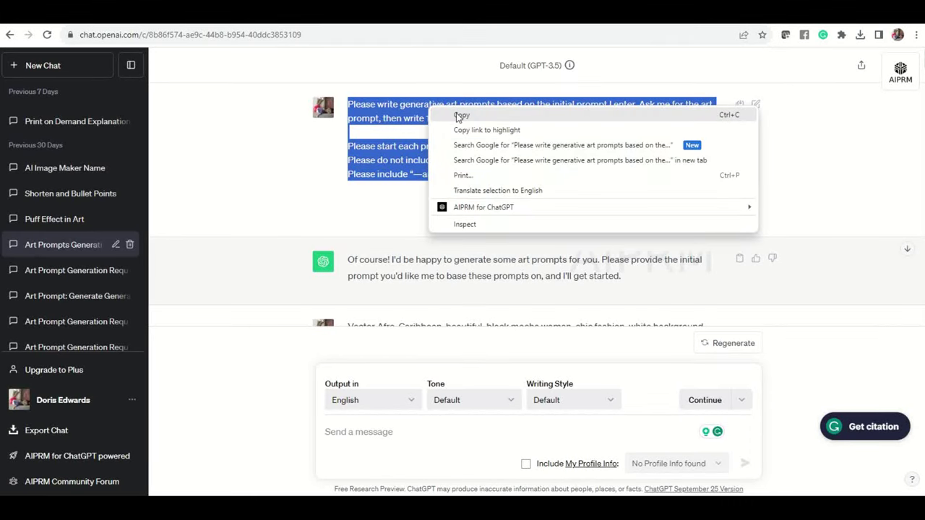
pyautogui.click(460, 115)
# Send the copied art prompt instructions as a new message in the same chat and go to the newest reply
pyautogui.click(367, 432)
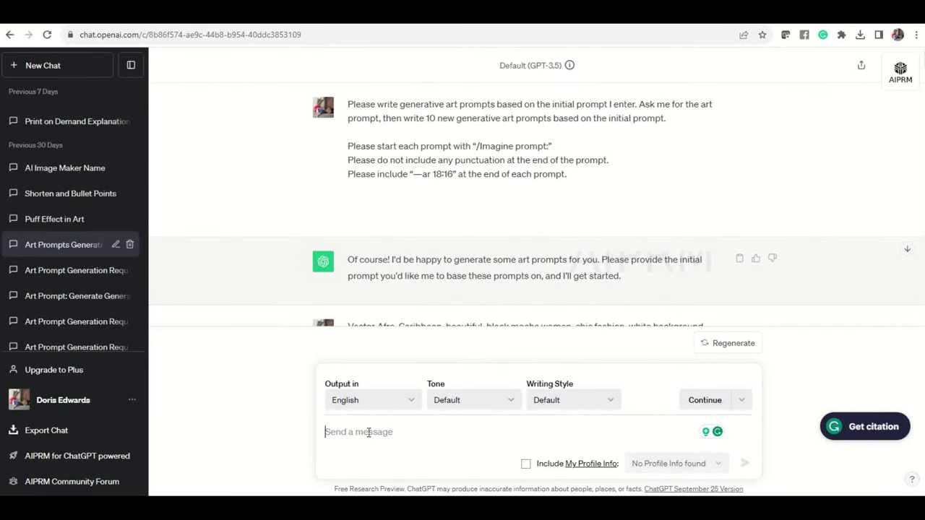
pyautogui.hotkey('ctrl', 'v')
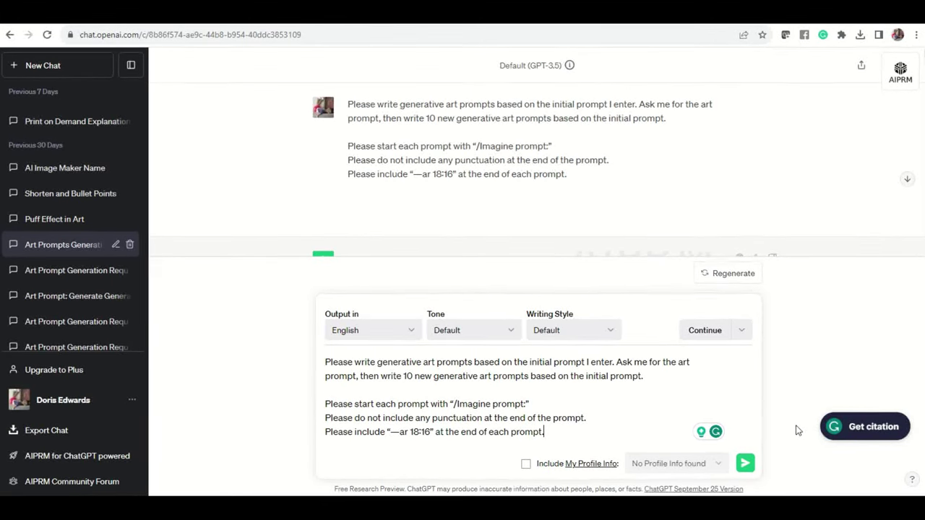
pyautogui.press('Return')
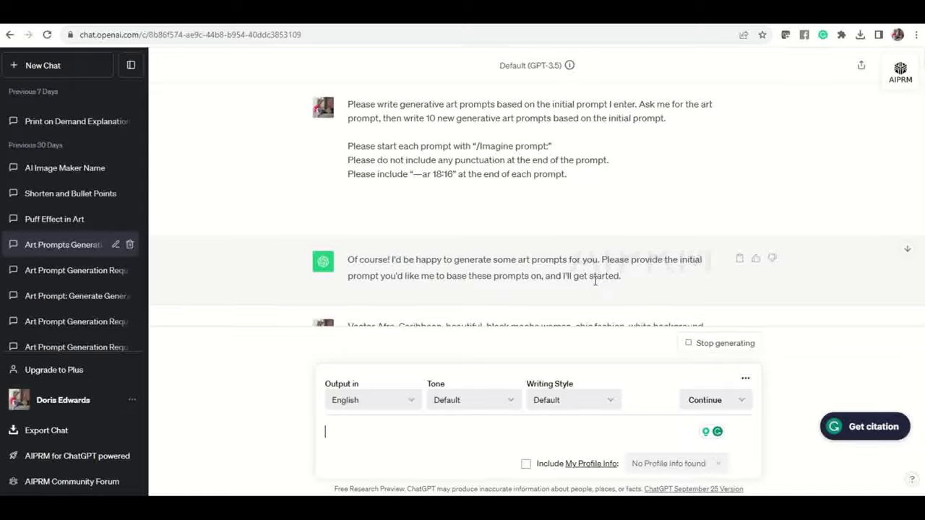
pyautogui.click(908, 247)
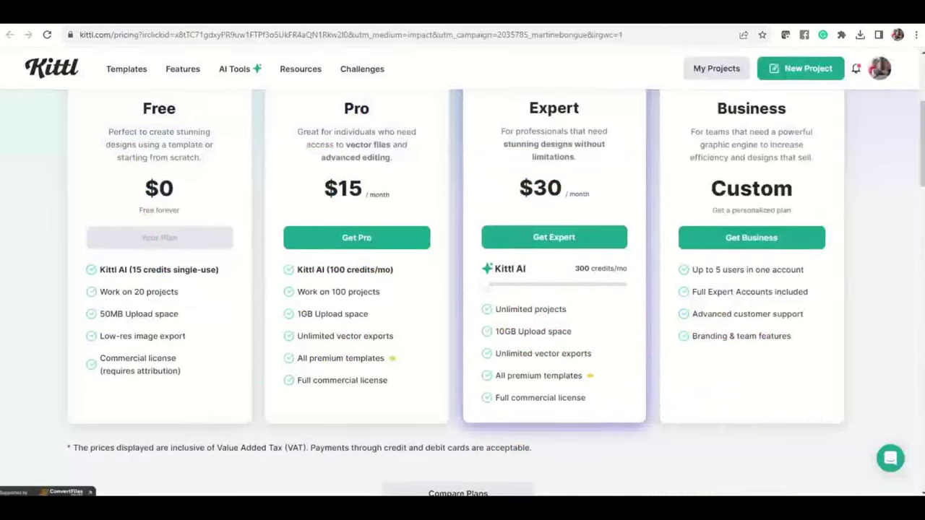
# Copy the athletic black American woman prompt, including "--s 250", from the Discord message and send it to ChatGPT as the initial prompt
pyautogui.moveTo(232, 80)
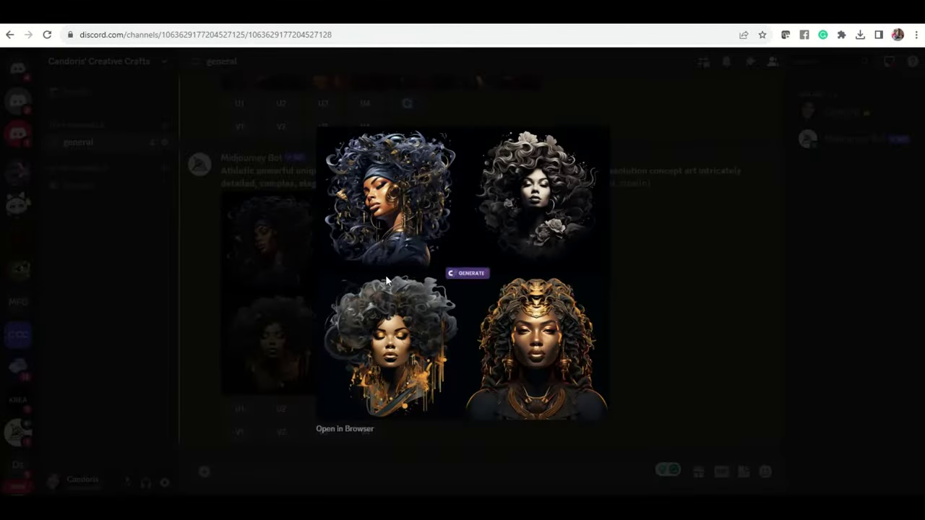
pyautogui.click(655, 241)
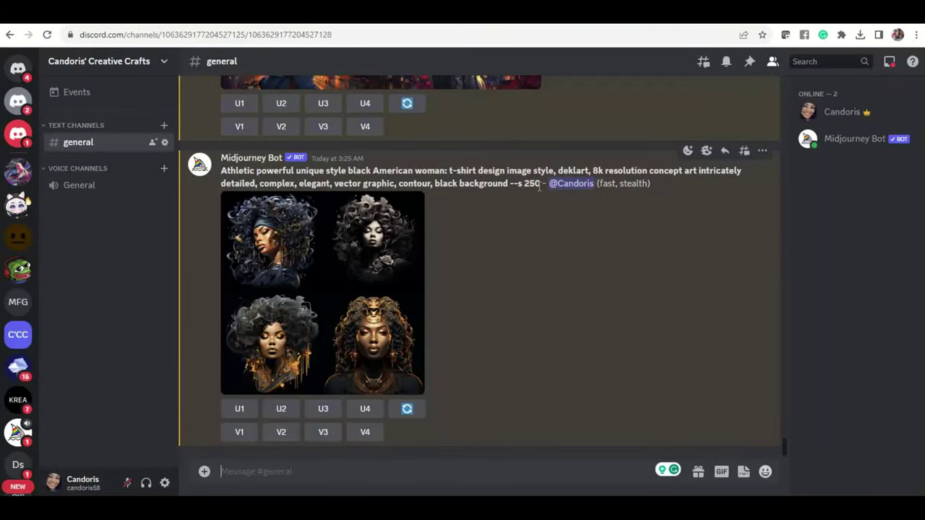
pyautogui.moveTo(539, 186); pyautogui.dragTo(217, 171)
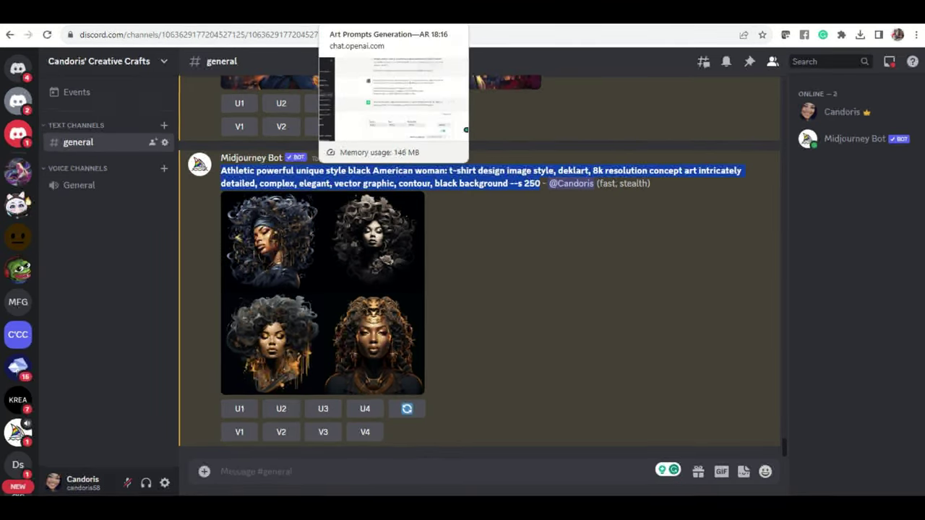
pyautogui.click(383, 11)
pyautogui.click(370, 432)
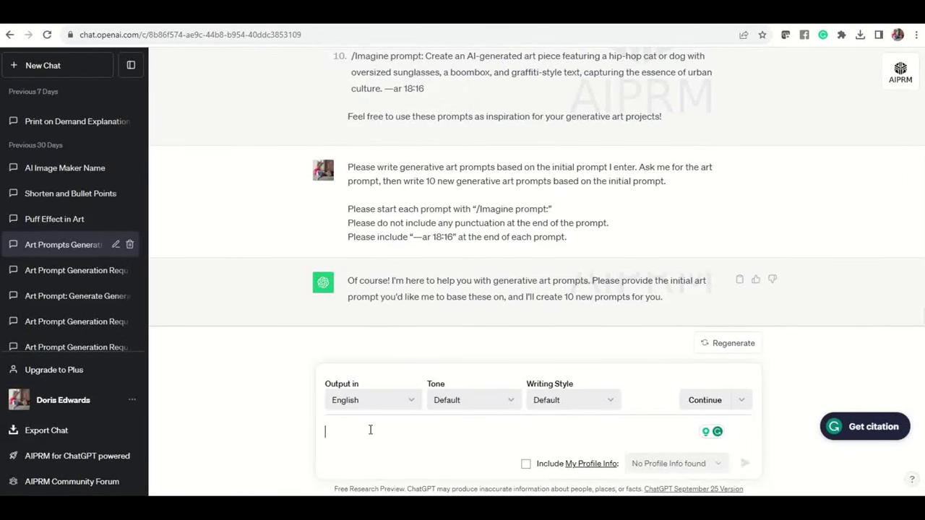
pyautogui.hotkey('ctrl', 'v')
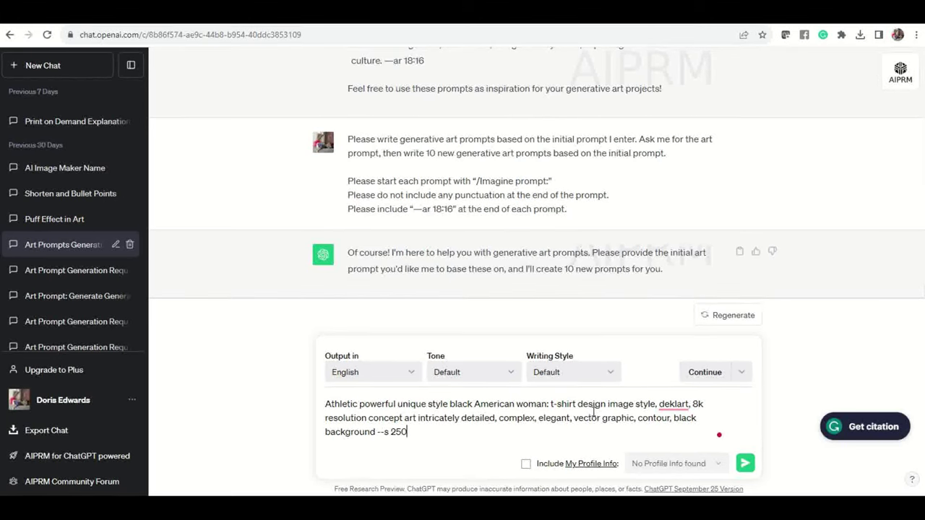
pyautogui.click(746, 463)
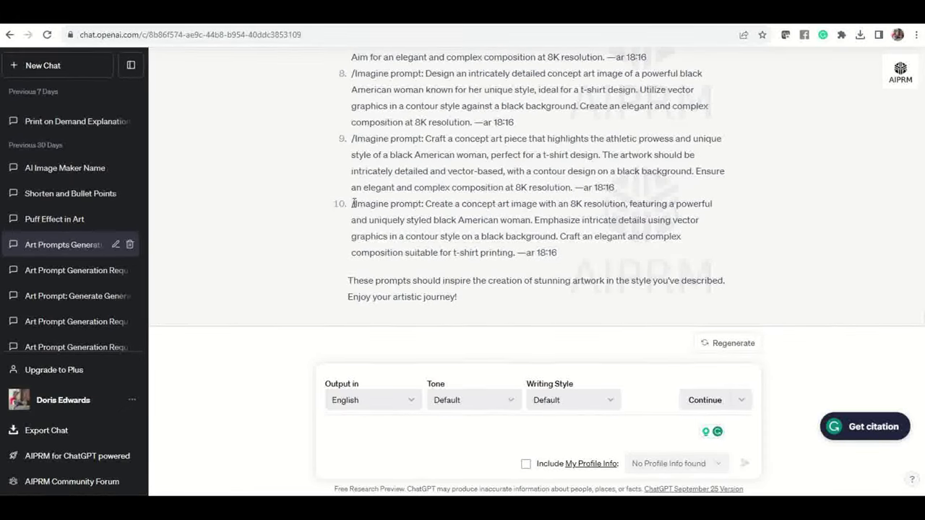
# Copy ChatGPT's prompt number 10, ending in "—ar 18:16", and submit it to Midjourney with /imagine in the Discord general channel
pyautogui.moveTo(352, 203); pyautogui.dragTo(580, 256)
pyautogui.rightClick(509, 236)
pyautogui.click(549, 243)
pyautogui.click(162, 25)
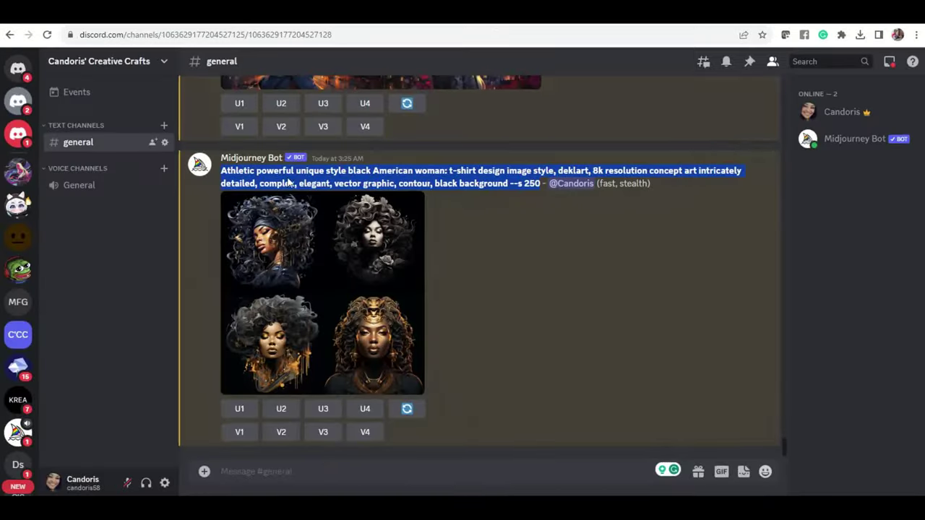
pyautogui.hotkey('ctrl', 'v')
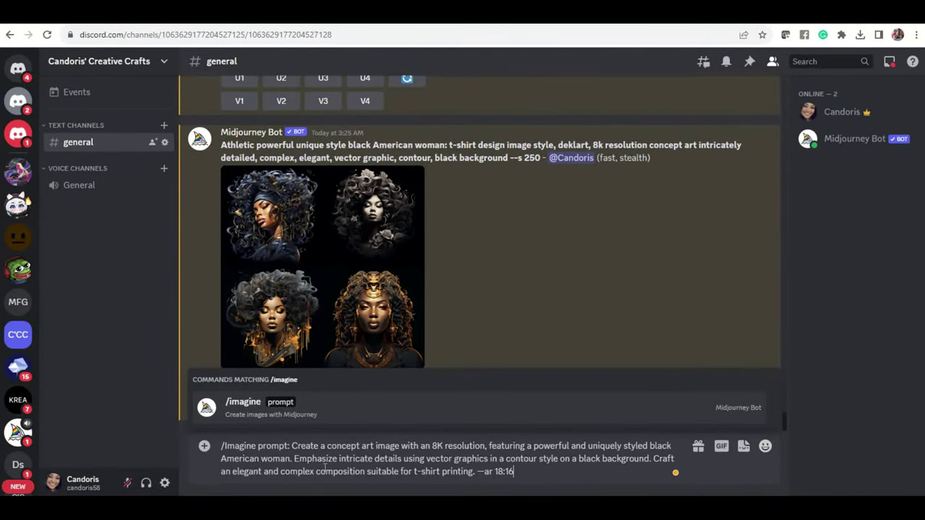
pyautogui.press('Return')
pyautogui.press('Return')
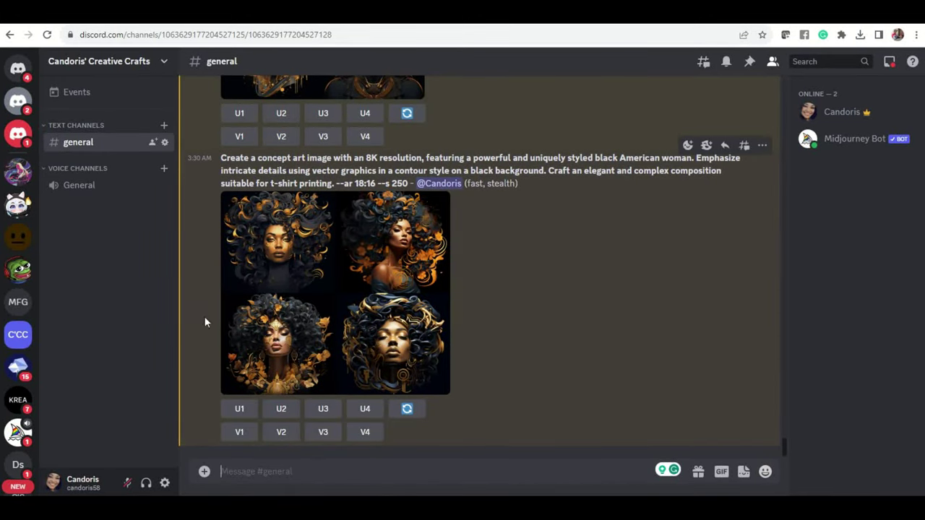
# Open the new four-image grid at full size in the browser, inspect the designs, and return to the Discord channel
pyautogui.click(322, 257)
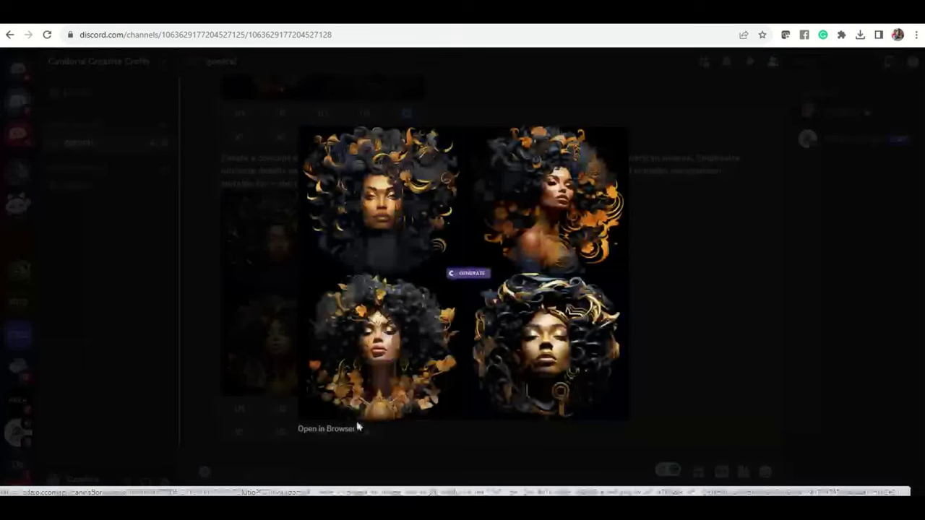
pyautogui.click(326, 429)
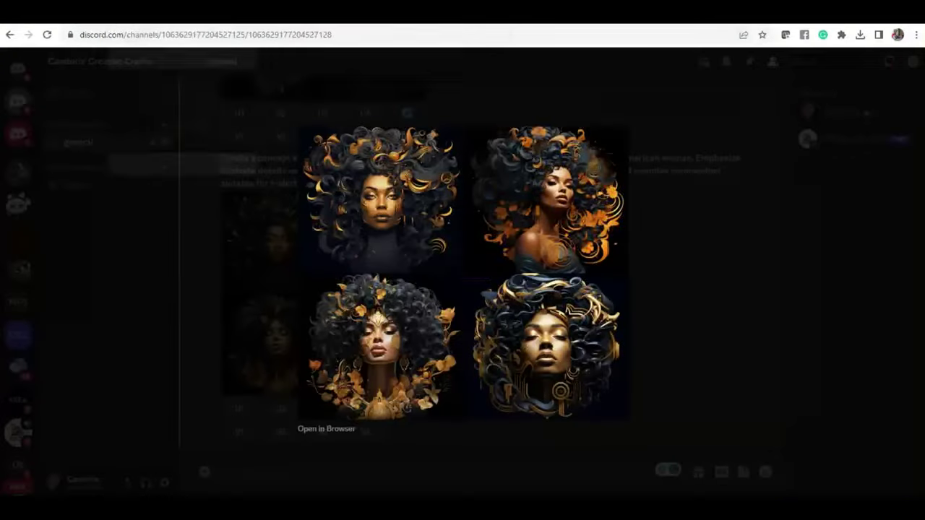
pyautogui.click(647, 210)
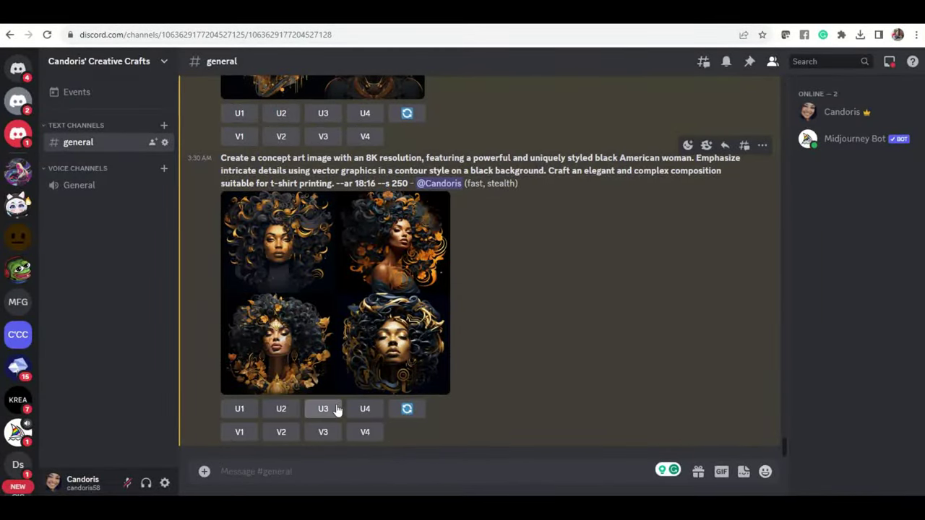
# Upscale the second image of the new grid and open the upscaled version at full size in the browser
pyautogui.click(281, 410)
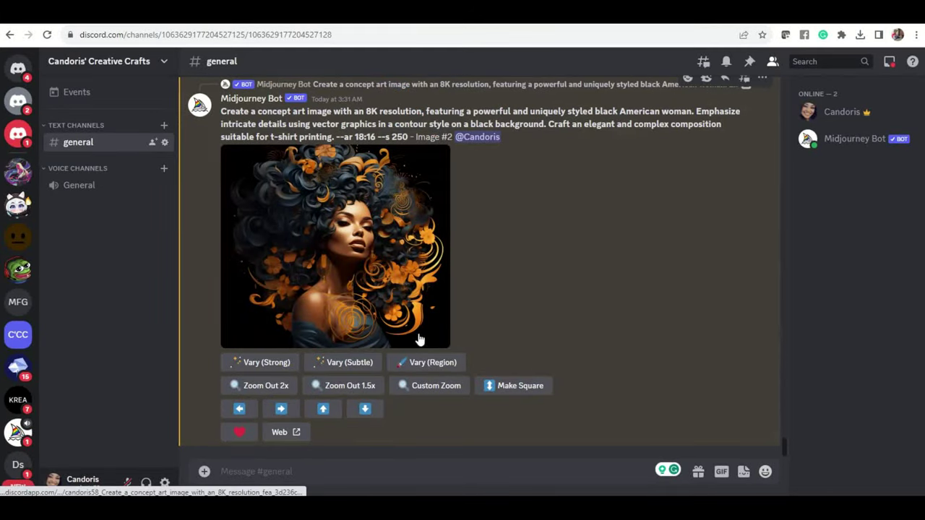
pyautogui.click(359, 249)
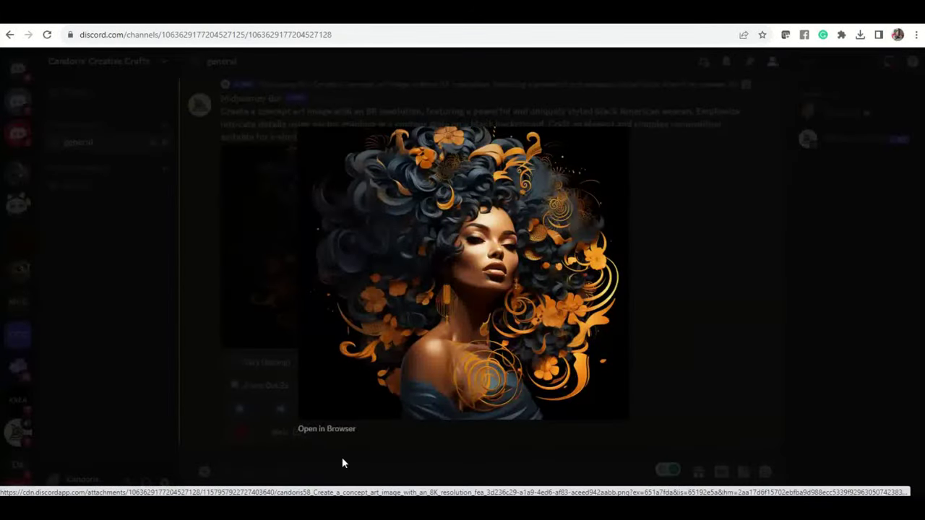
pyautogui.click(327, 430)
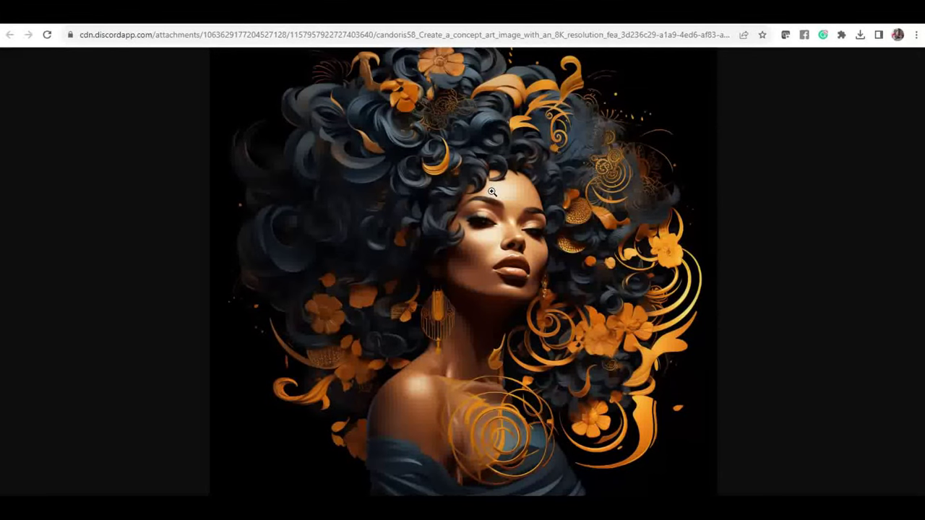
# Save the upscaled woman image as a PNG under its suggested name in the Pink and Green Divas folder
pyautogui.rightClick(491, 192)
pyautogui.click(525, 215)
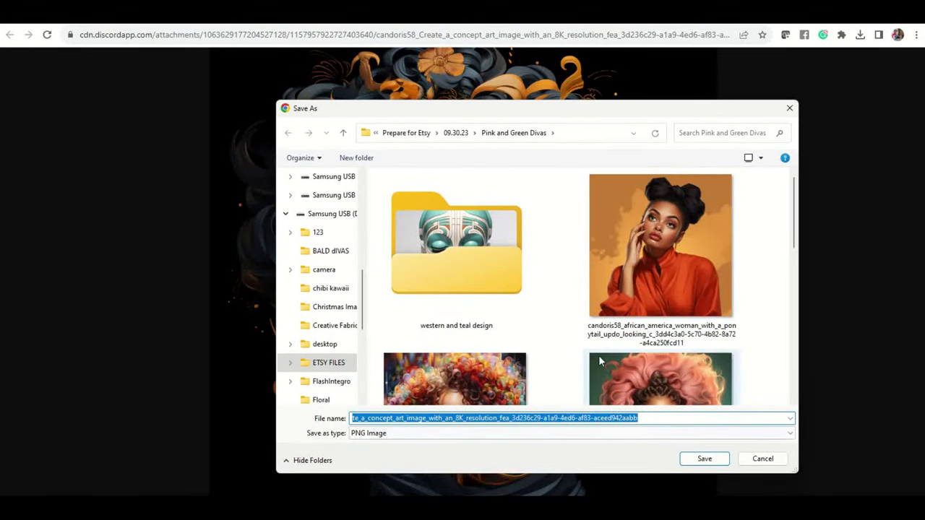
pyautogui.click(705, 460)
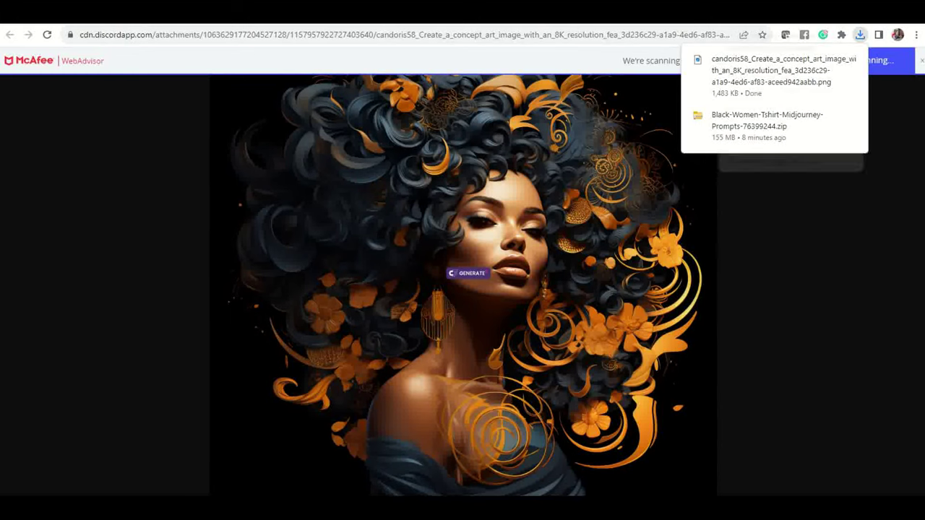
# Open canva.com in a new browser tab
pyautogui.hotkey('ctrl', 't')
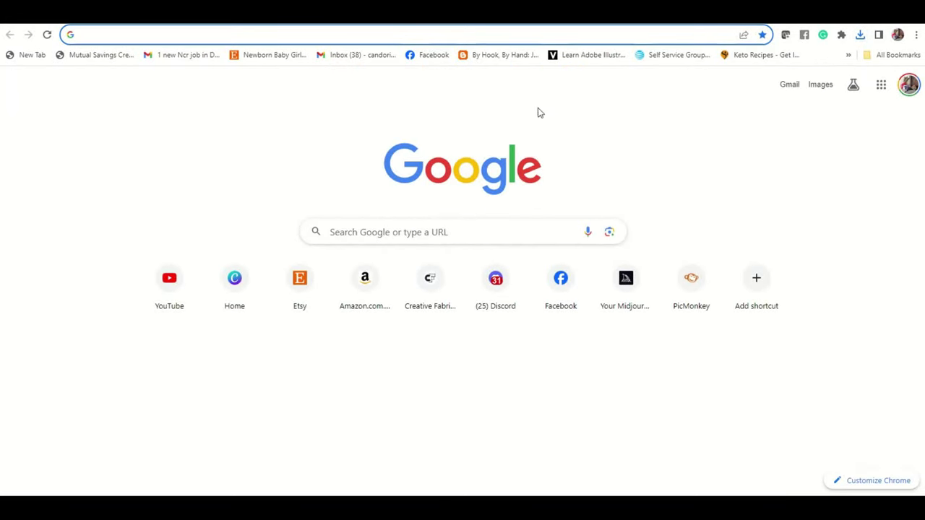
pyautogui.click(410, 35)
pyautogui.write('canva.com')
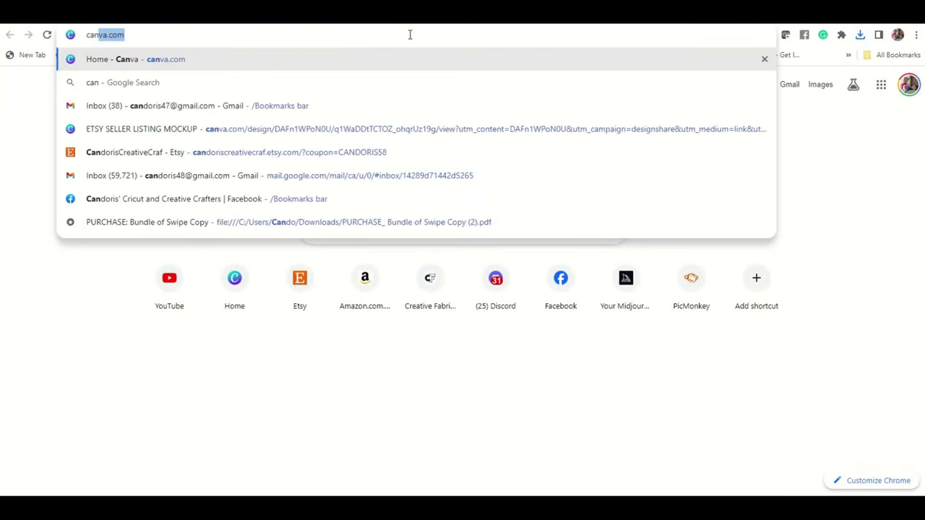
pyautogui.press('Return')
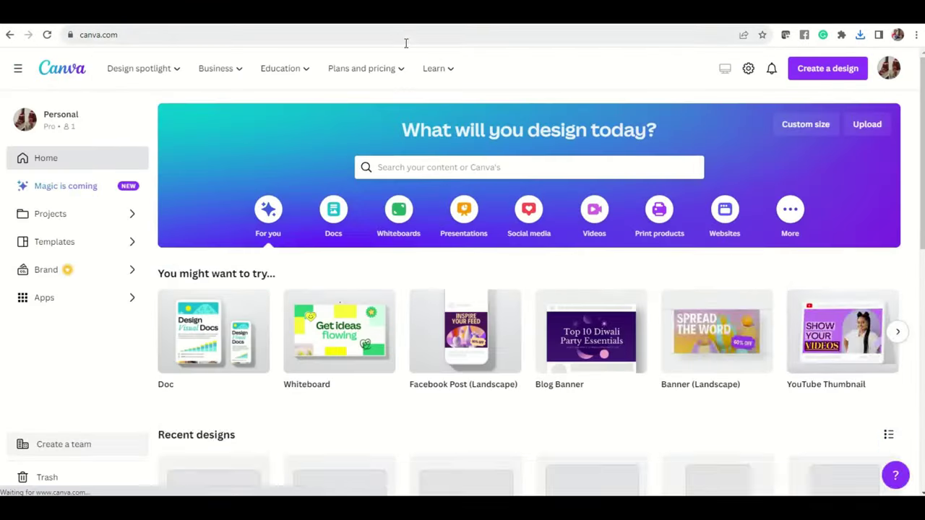
# Look through the recent Canva designs and open "Copy of TUMBLER 20 Oz MOCKUP 2 CANVA TEMPLATE" for editing
pyautogui.scroll(-2, 572, 241)
pyautogui.scroll(-4, 572, 243)
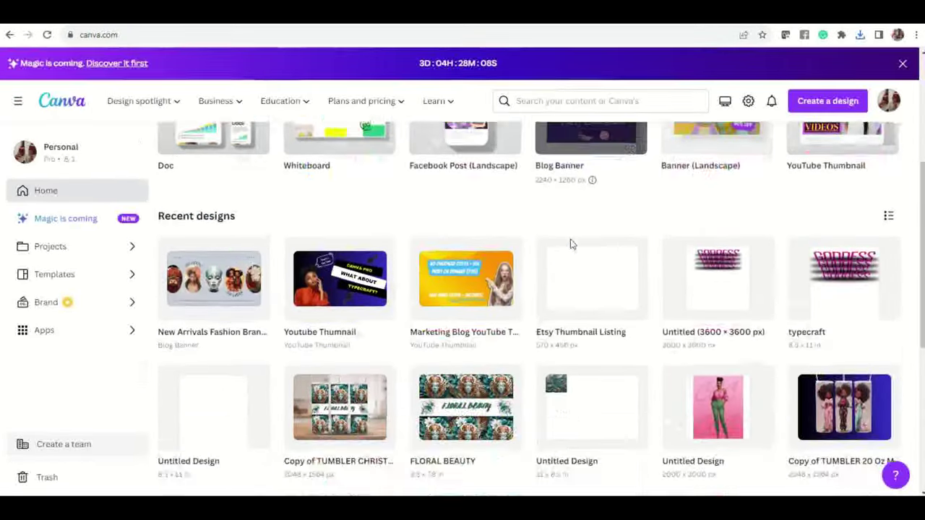
pyautogui.scroll(1, 571, 247)
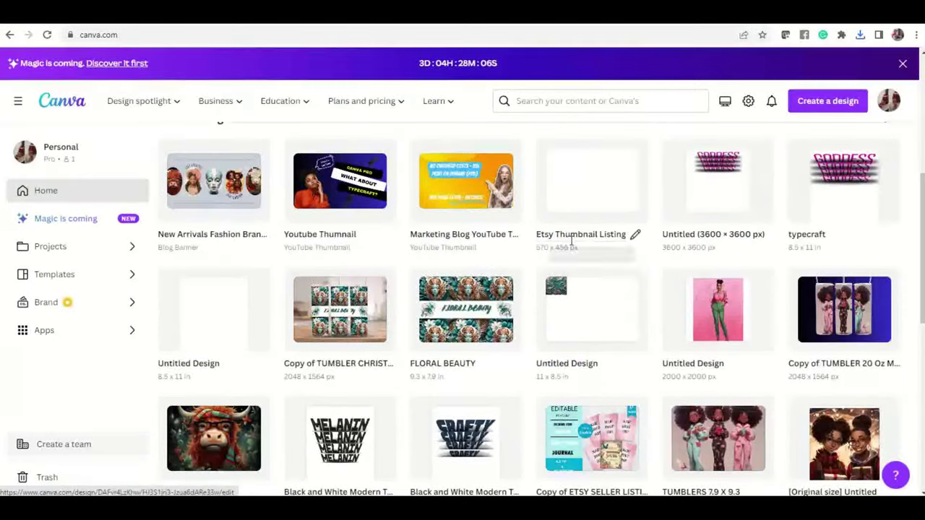
pyautogui.scroll(-3, 571, 246)
pyautogui.scroll(-1, 572, 248)
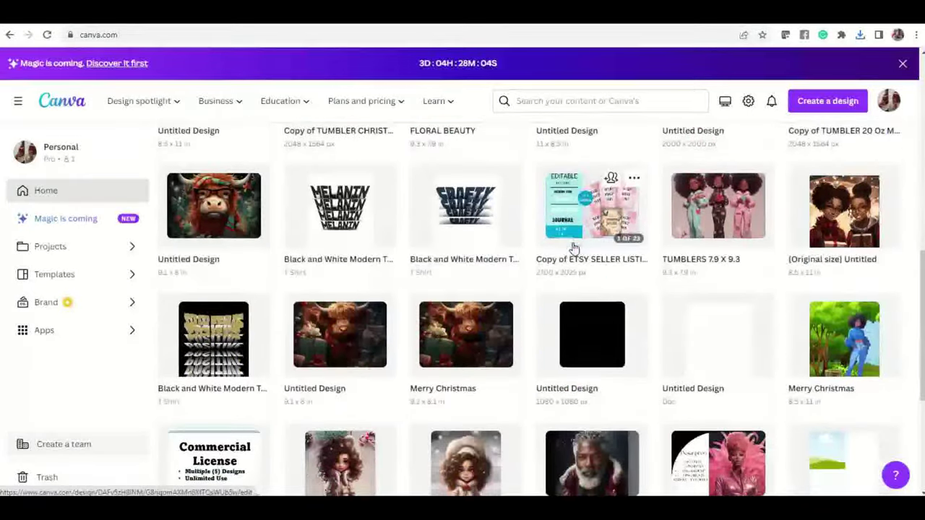
pyautogui.scroll(-2, 573, 248)
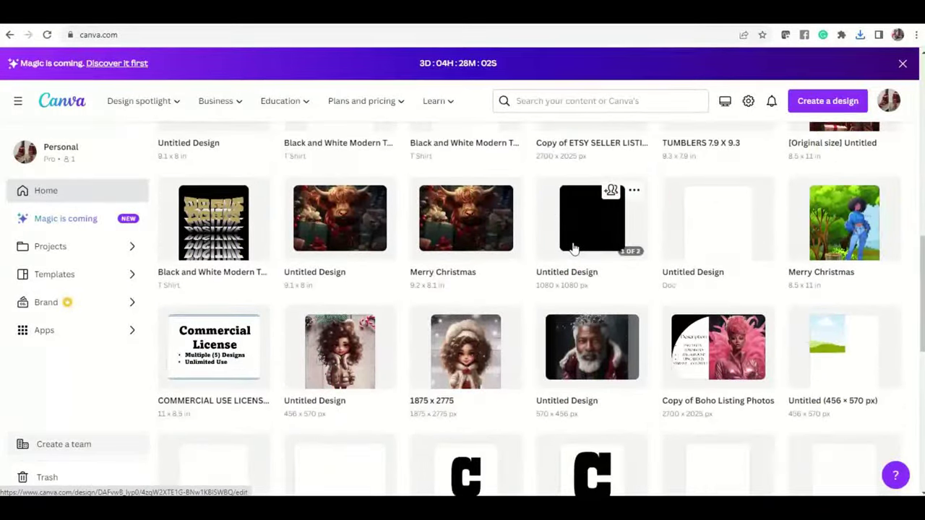
pyautogui.scroll(-3, 573, 249)
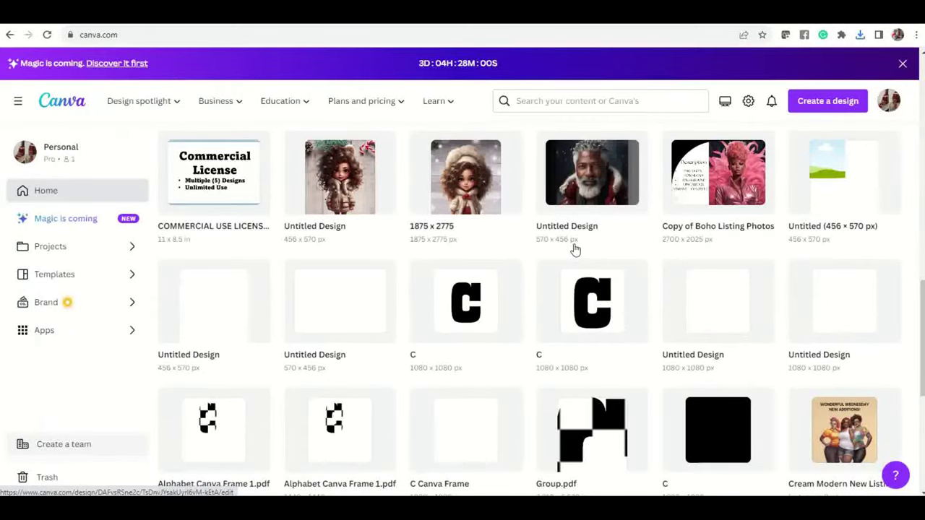
pyautogui.scroll(3, 537, 306)
pyautogui.scroll(4, 537, 306)
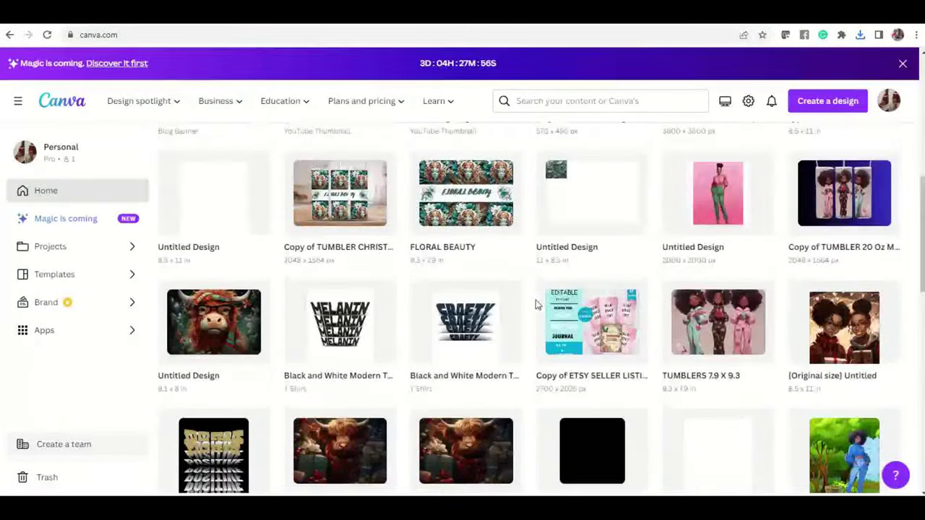
pyautogui.click(837, 196)
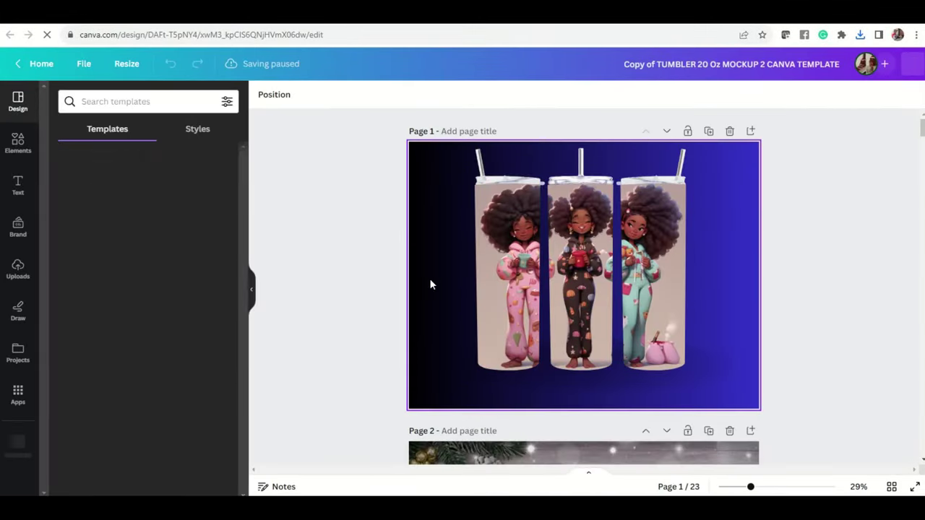
# Start a file upload in the tumbler design and look through the 09.08.23 folder and its New folder for the saved image
pyautogui.click(17, 269)
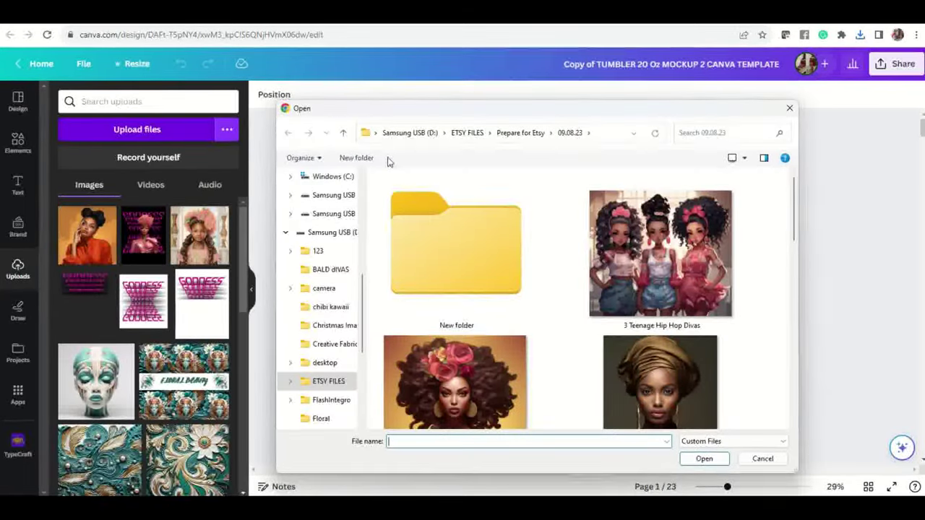
pyautogui.scroll(-3, 606, 311)
pyautogui.scroll(-5, 605, 311)
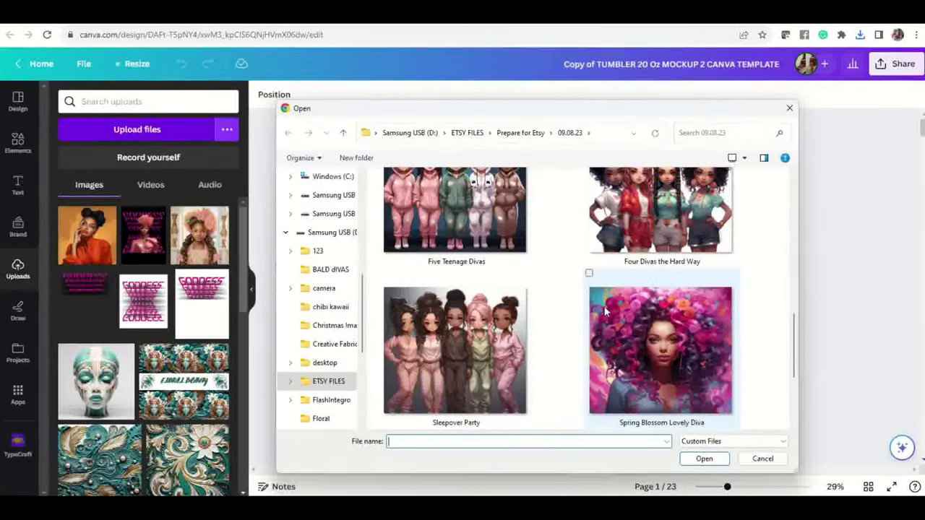
pyautogui.scroll(6, 604, 311)
pyautogui.scroll(3, 604, 311)
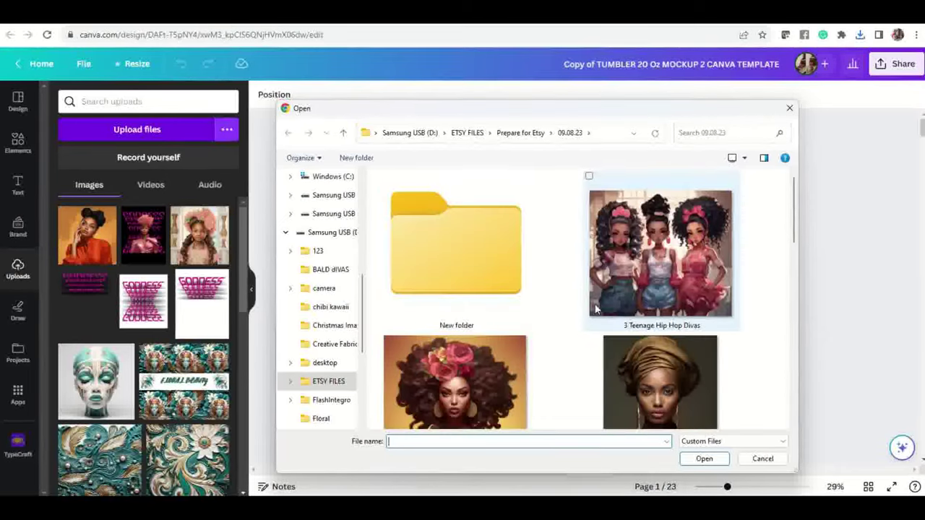
pyautogui.doubleClick(485, 252)
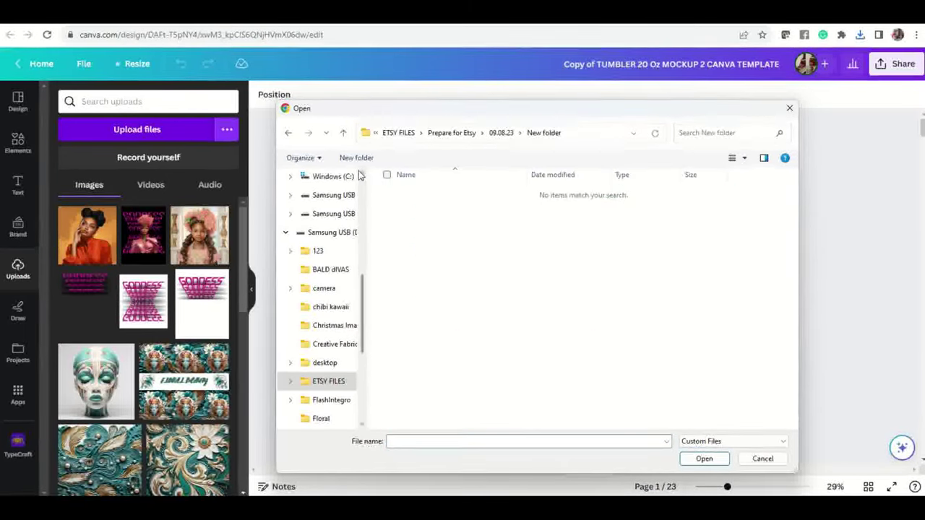
pyautogui.click(288, 132)
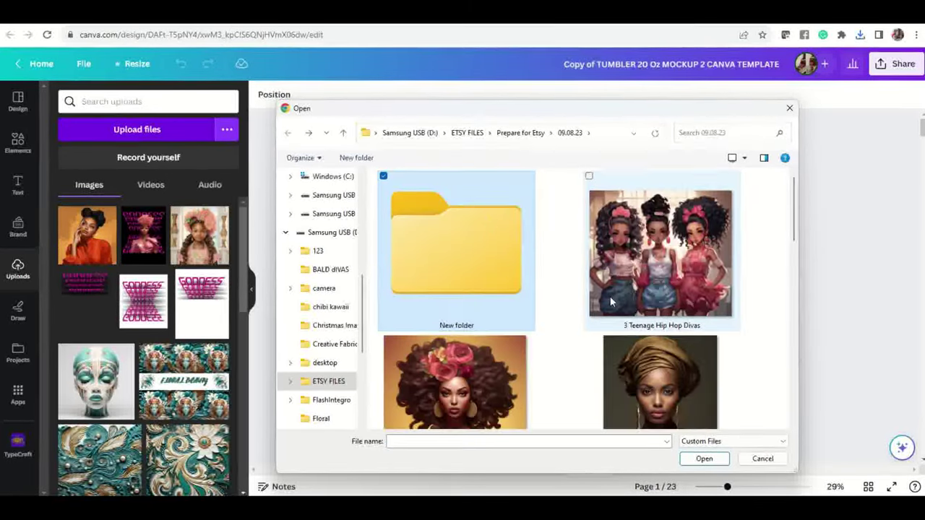
pyautogui.scroll(-3, 610, 296)
pyautogui.scroll(-5, 611, 304)
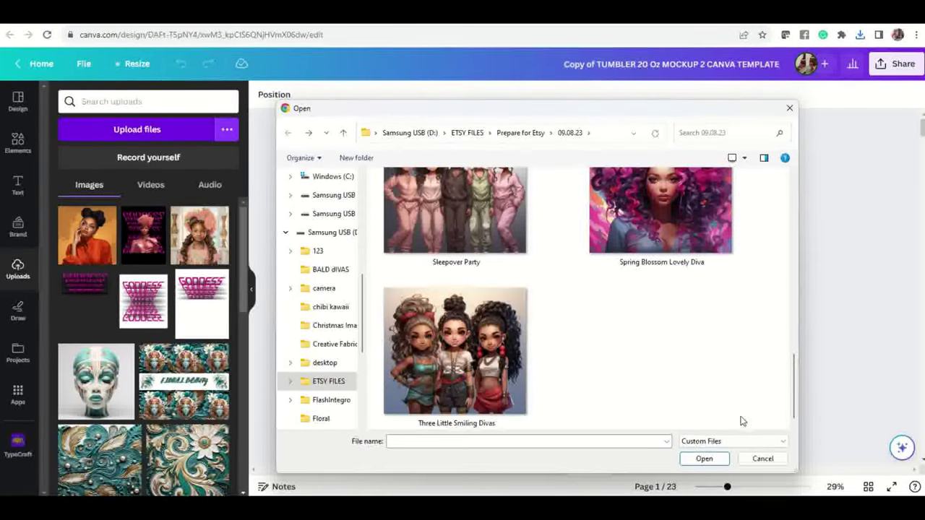
# Show all file types in the upload dialog and look through the 09.08.23 folder for the saved image
pyautogui.click(733, 441)
pyautogui.click(712, 462)
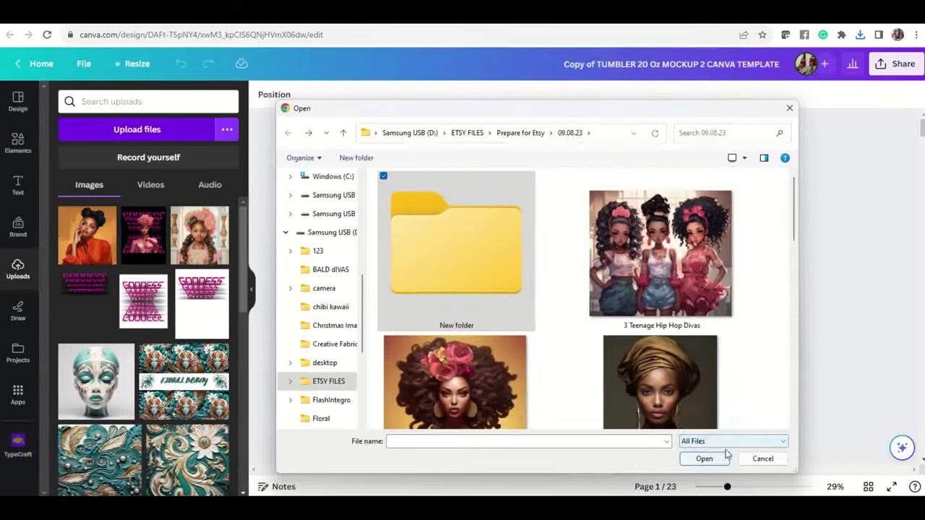
pyautogui.scroll(-3, 672, 365)
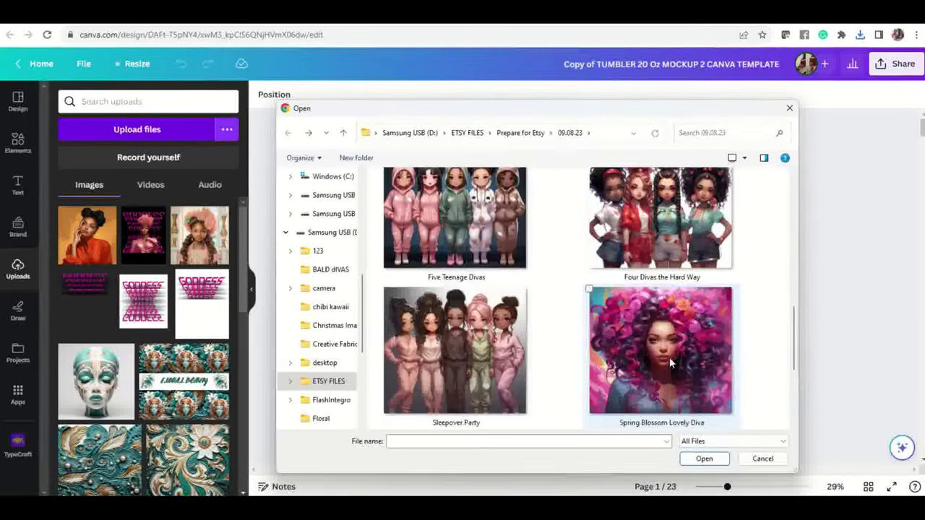
pyautogui.scroll(-2, 670, 362)
pyautogui.scroll(5, 672, 363)
pyautogui.scroll(2, 673, 360)
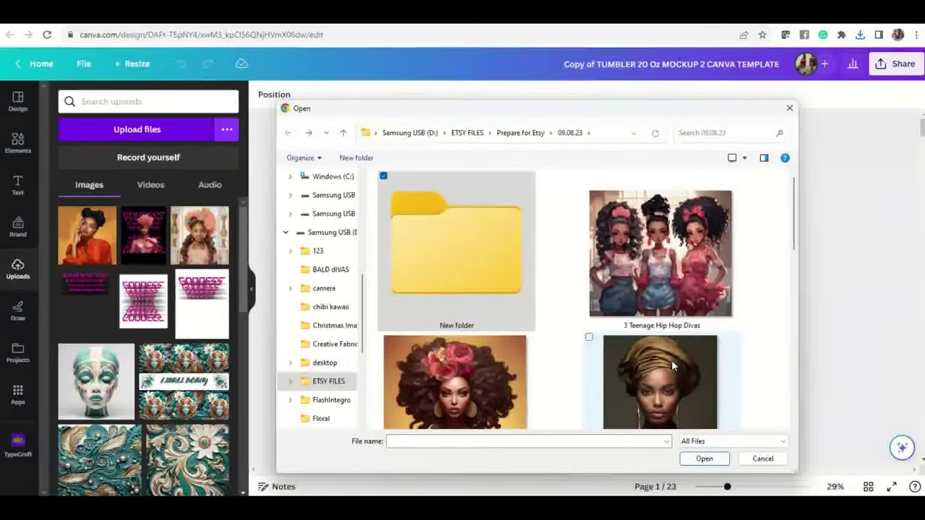
pyautogui.click(465, 245)
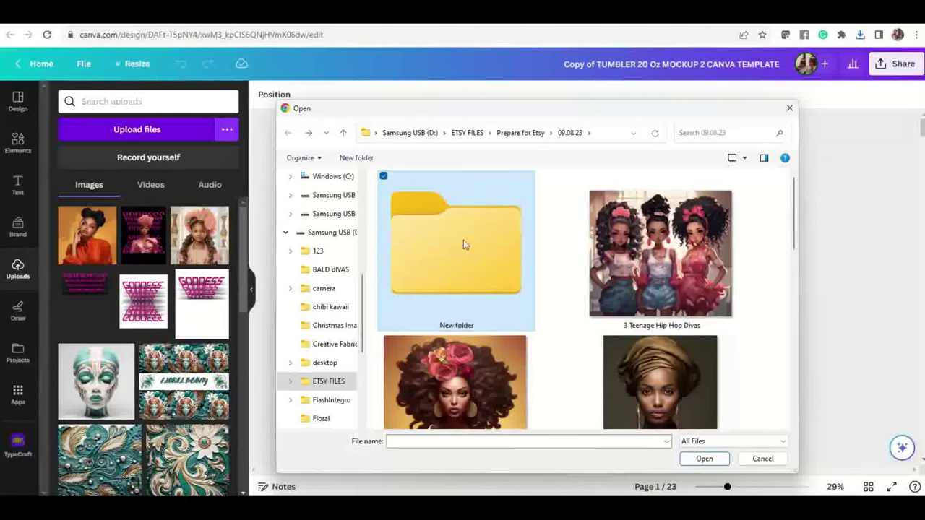
# Go to the Pink and Green Divas folder inside Prepare for Etsy, 09.30.23, in the upload dialog
pyautogui.click(535, 134)
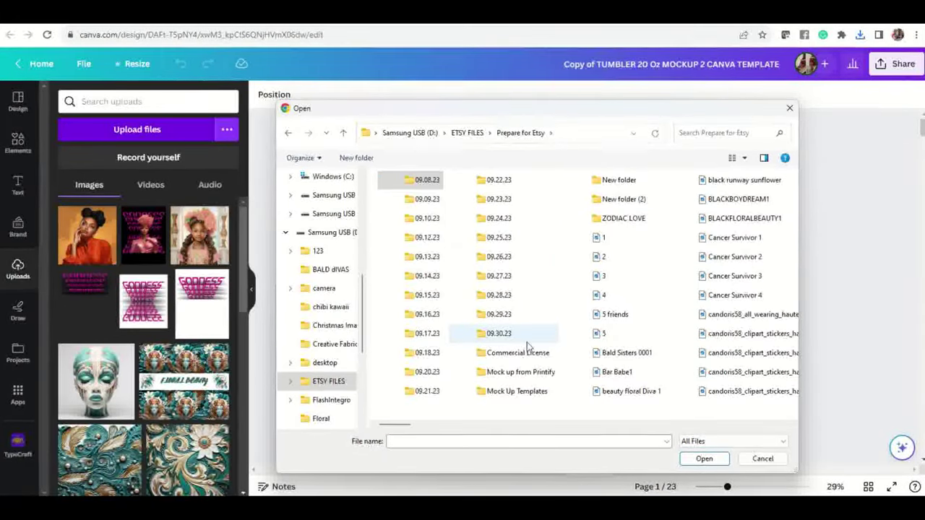
pyautogui.doubleClick(499, 334)
pyautogui.scroll(-6, 571, 317)
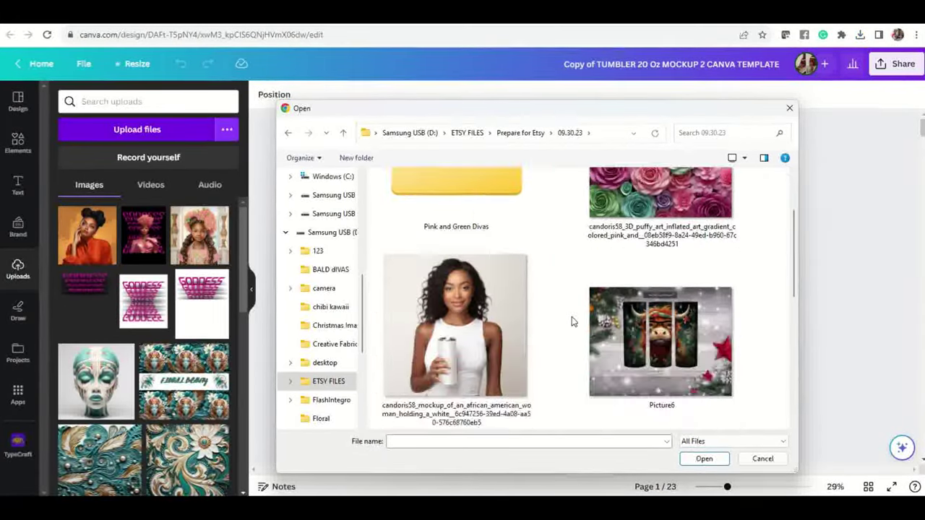
pyautogui.scroll(8, 571, 323)
pyautogui.click(516, 254)
pyautogui.doubleClick(516, 251)
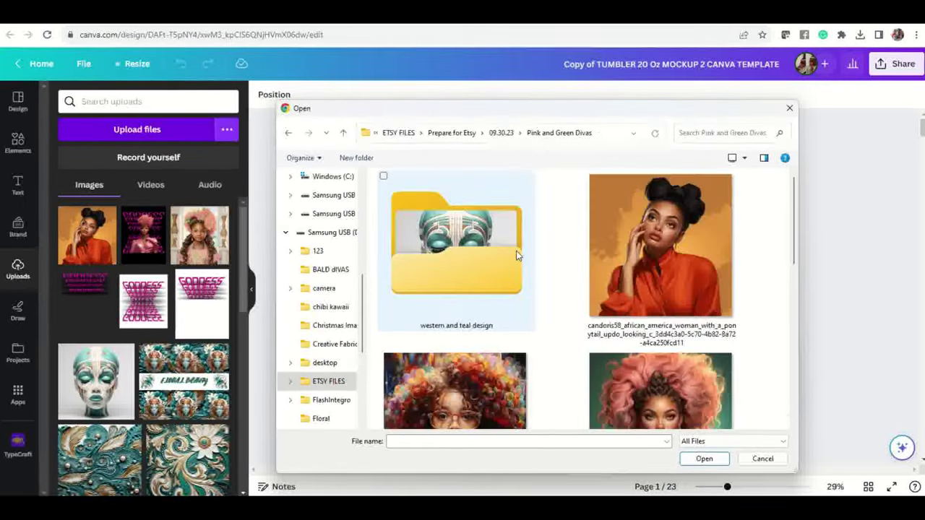
# Upload the black and orange concept art woman image and fill the page 1 tumblers with it
pyautogui.scroll(-5, 558, 282)
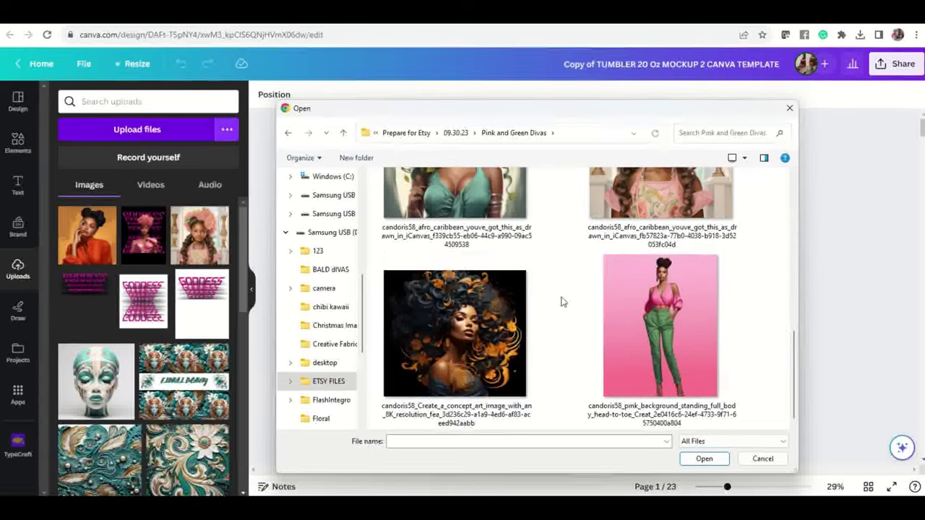
pyautogui.click(462, 336)
pyautogui.click(704, 458)
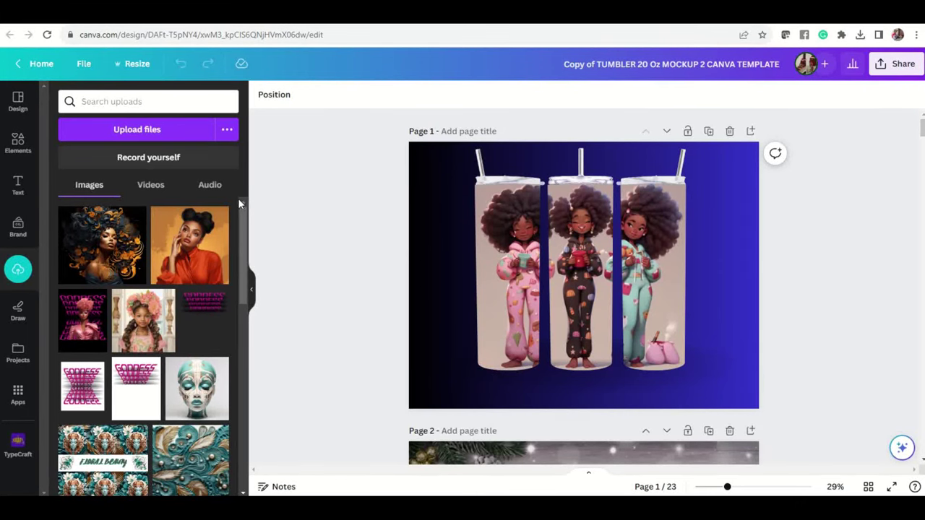
pyautogui.moveTo(226, 217)
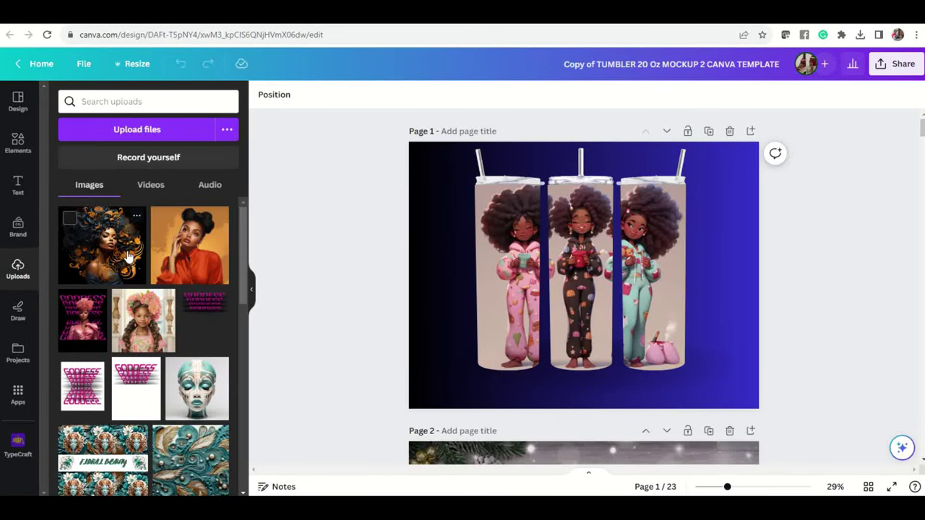
pyautogui.moveTo(128, 269); pyautogui.dragTo(520, 273)
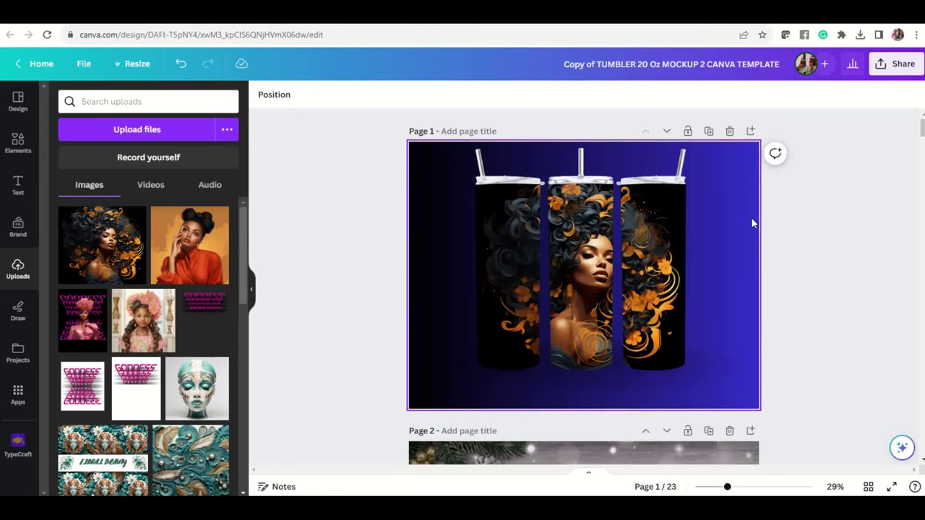
# Try a pink background on page 1, set it to solid yellow, and show the mockup full screen
pyautogui.click(739, 171)
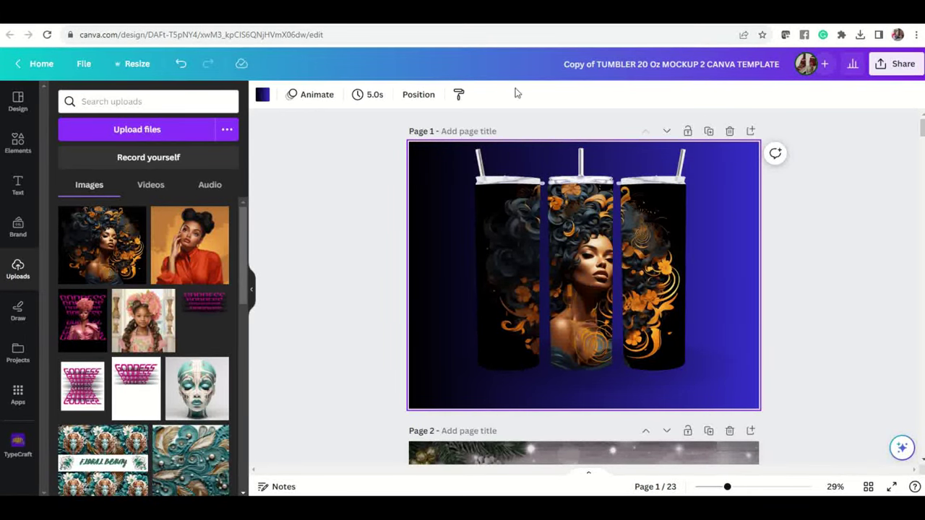
pyautogui.click(263, 96)
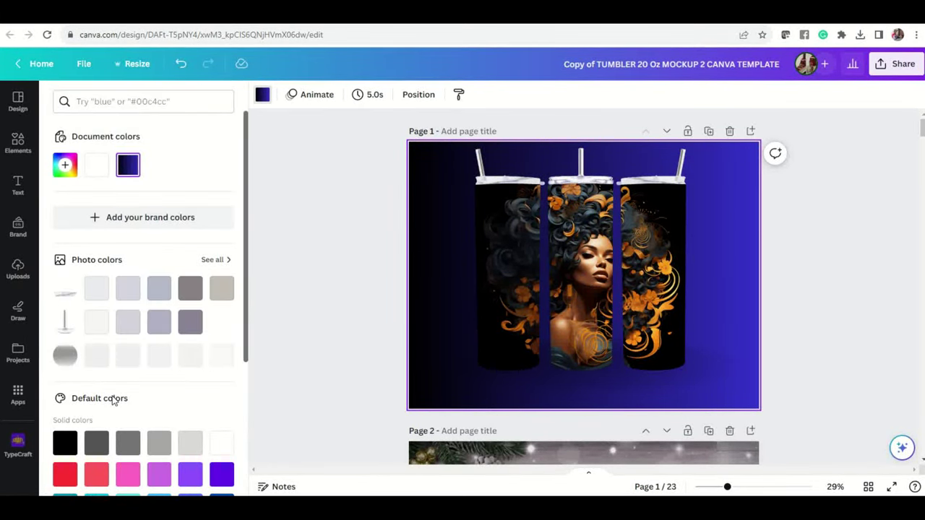
pyautogui.scroll(-1, 119, 401)
pyautogui.scroll(-1, 127, 406)
pyautogui.click(128, 359)
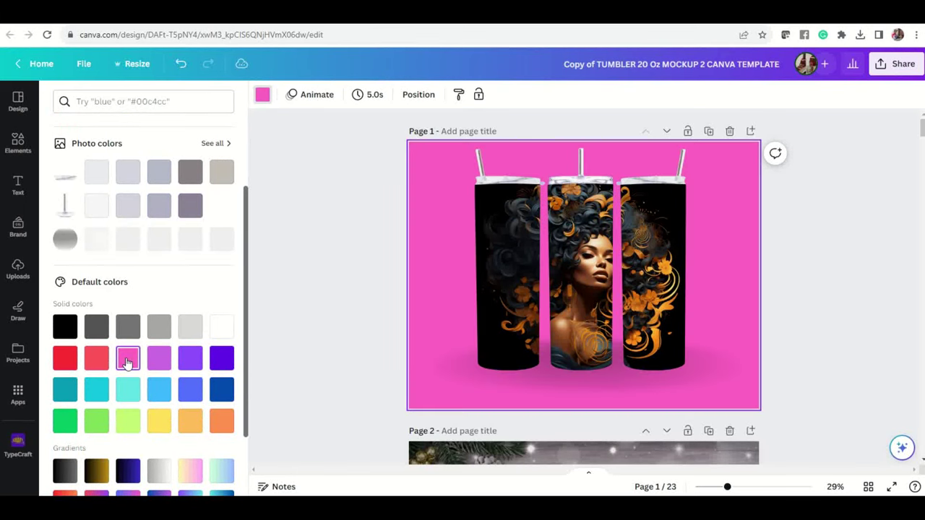
pyautogui.click(162, 422)
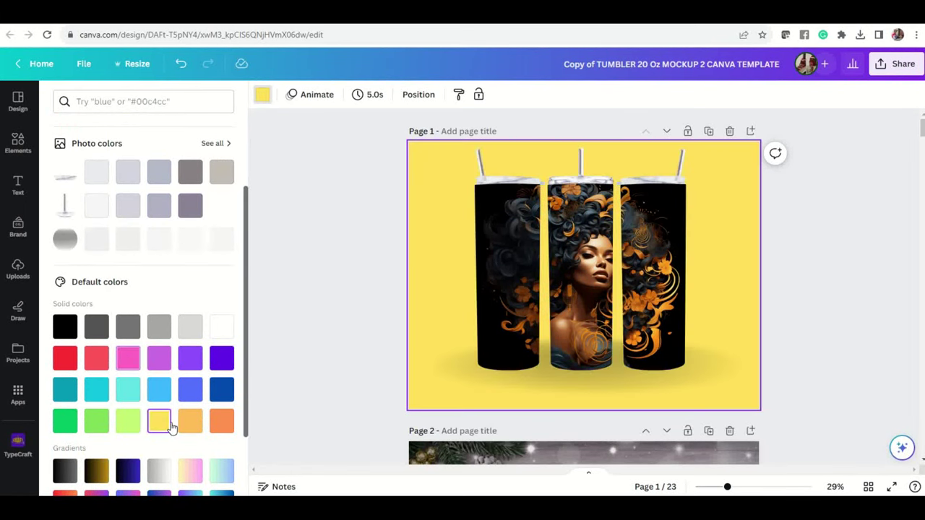
pyautogui.click(892, 486)
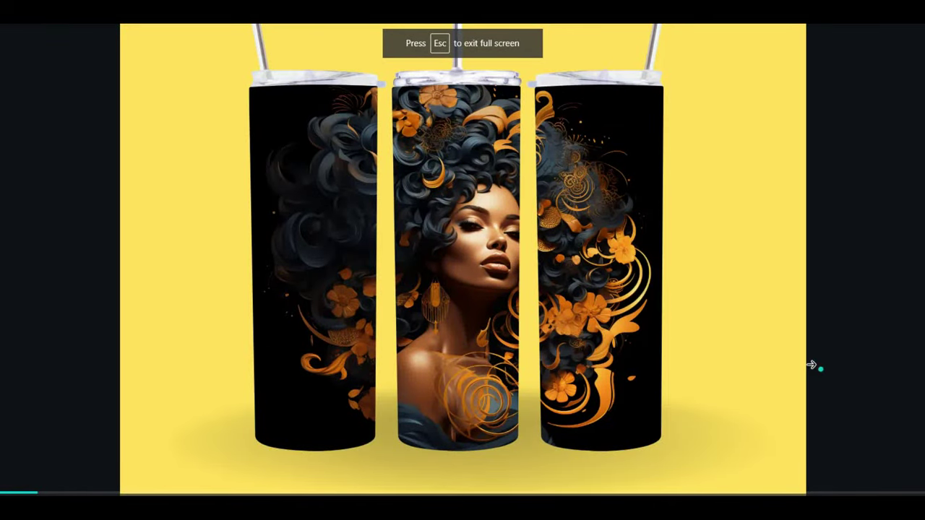
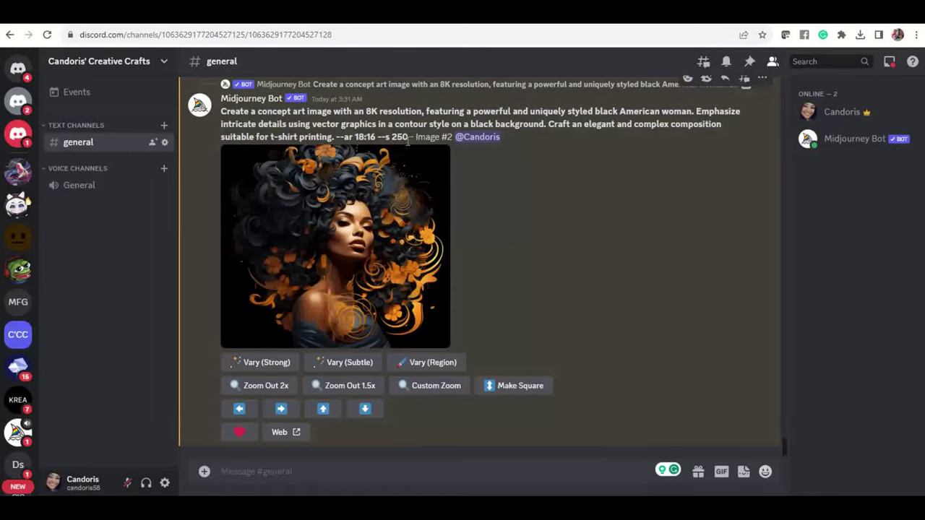
# Copy the concept art prompt from the upscaled Image #2 message in Discord into a new /imagine command
pyautogui.moveTo(409, 137); pyautogui.dragTo(207, 116)
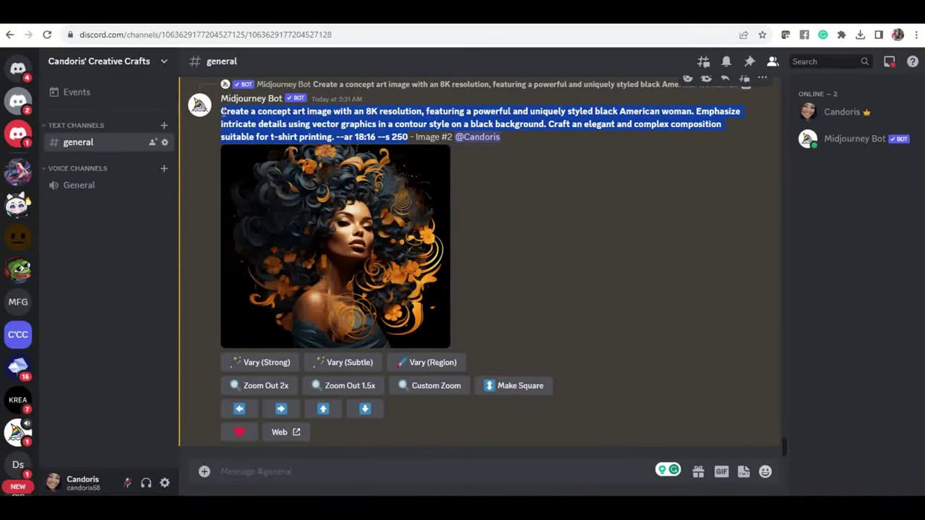
pyautogui.rightClick(256, 110)
pyautogui.click(301, 125)
pyautogui.click(304, 472)
pyautogui.write('/i')
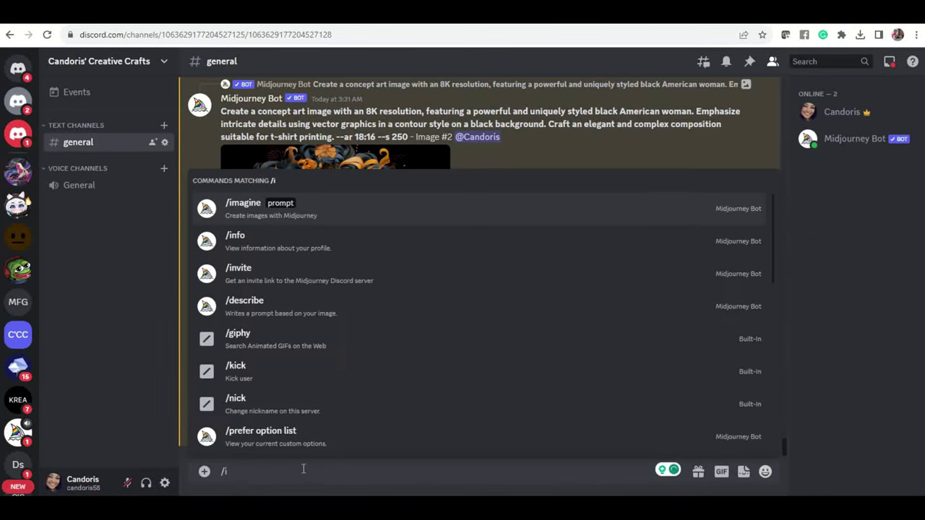
pyautogui.write('m')
pyautogui.press('Tab')
pyautogui.hotkey('ctrl', 'v')
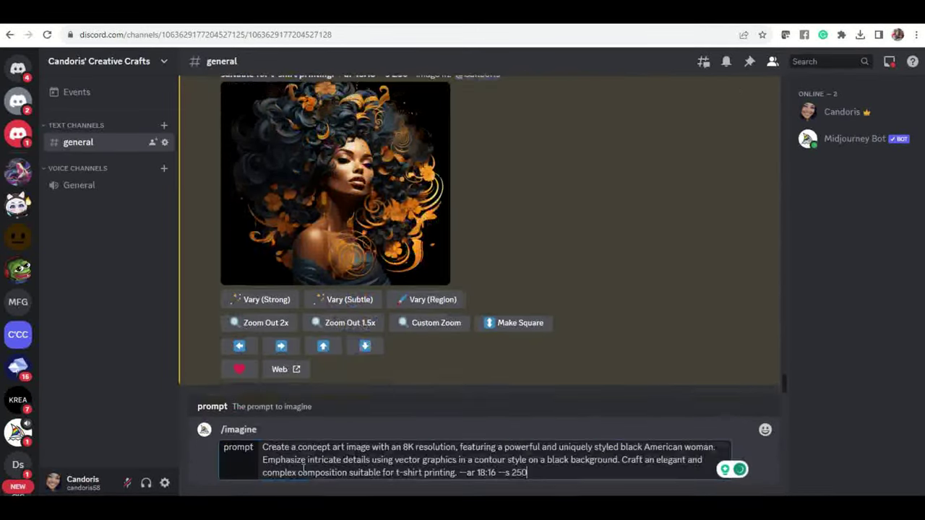
# Change the prompt's aspect ratio to 17:22 and submit it to Midjourney
pyautogui.click(482, 473)
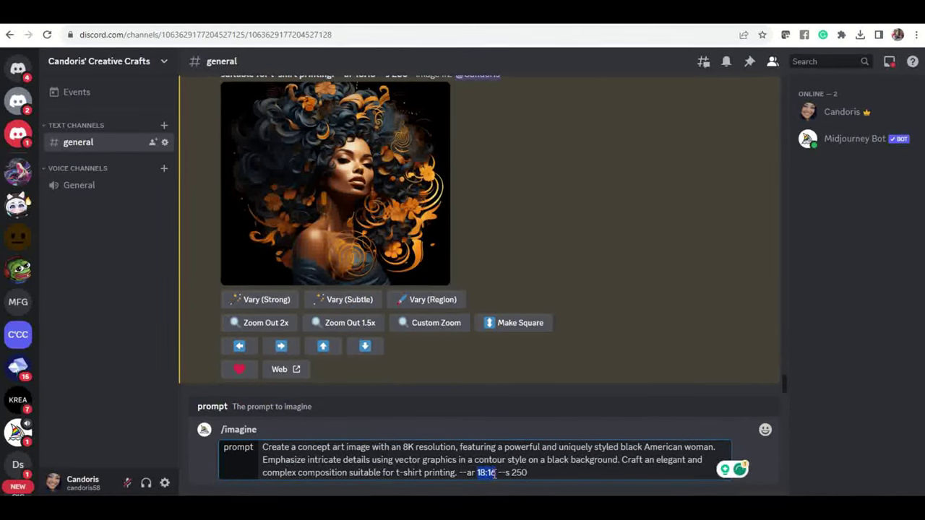
pyautogui.write('17:22')
pyautogui.press('Return')
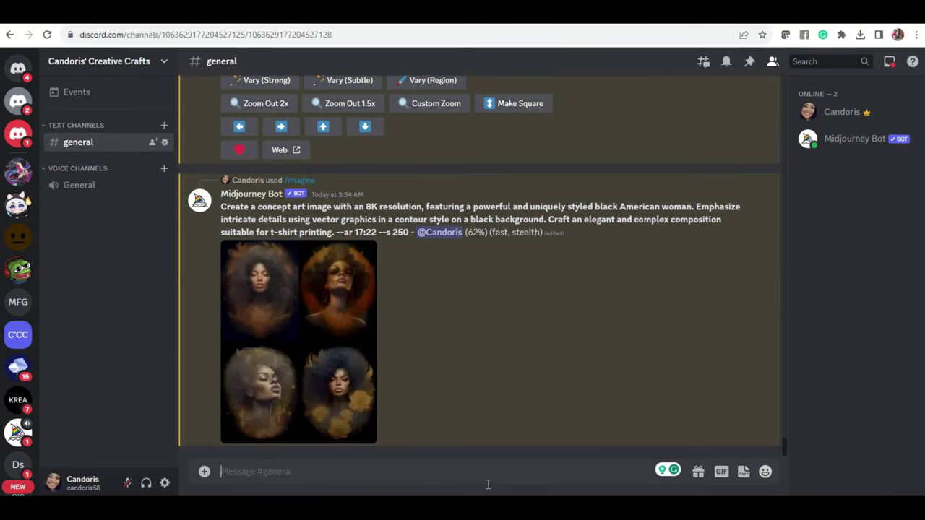
# Review the earlier 18:16 image, and open the new 17:22 image grid full size in the browser
pyautogui.scroll(5, 386, 134)
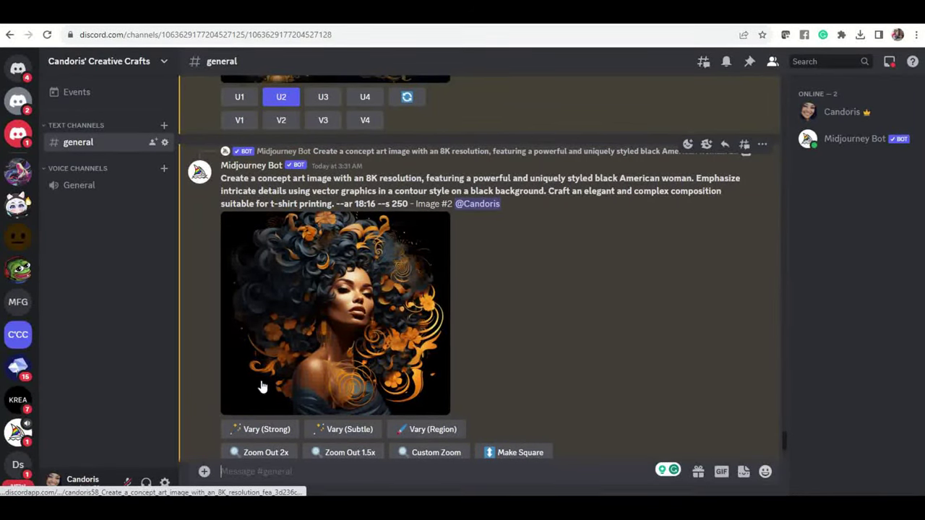
pyautogui.scroll(-5, 434, 275)
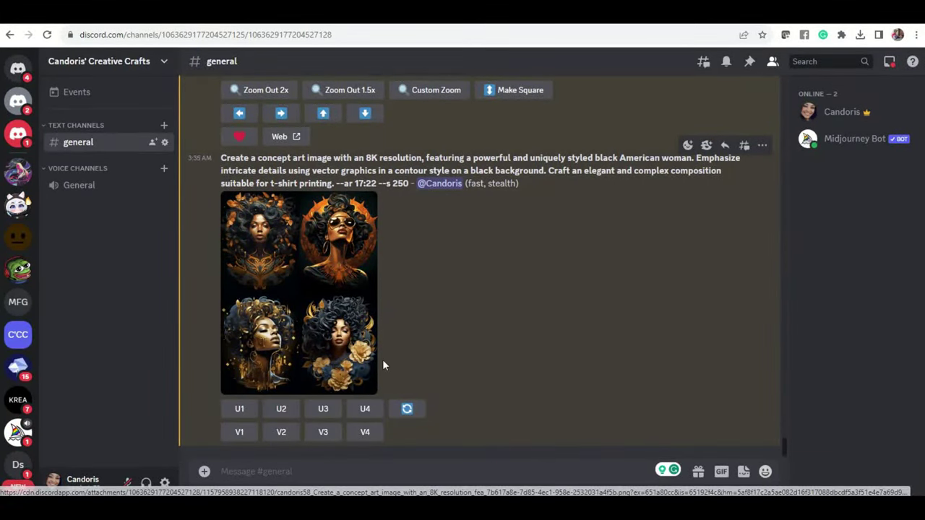
pyautogui.click(264, 248)
pyautogui.click(365, 430)
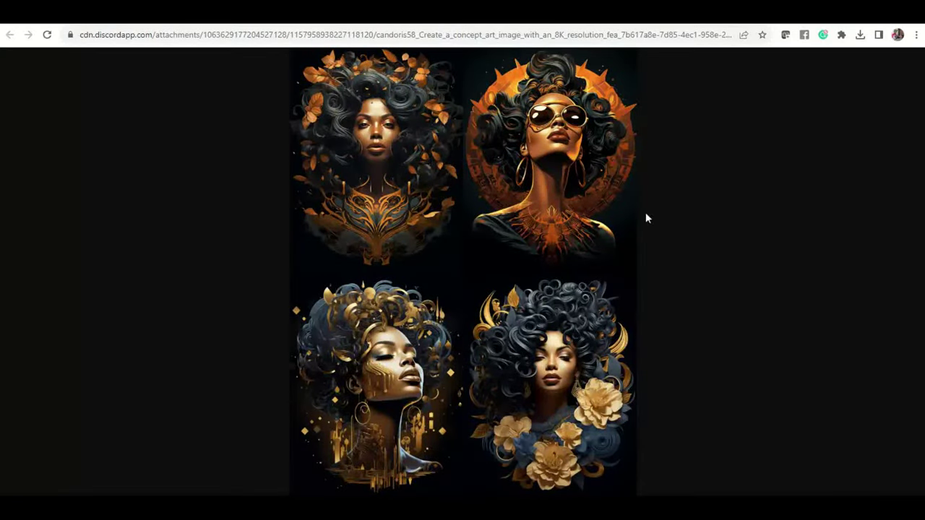
# Examine the four women designs in the 17:22 grid up close, from the upper pair to the lower pair
pyautogui.click(623, 191)
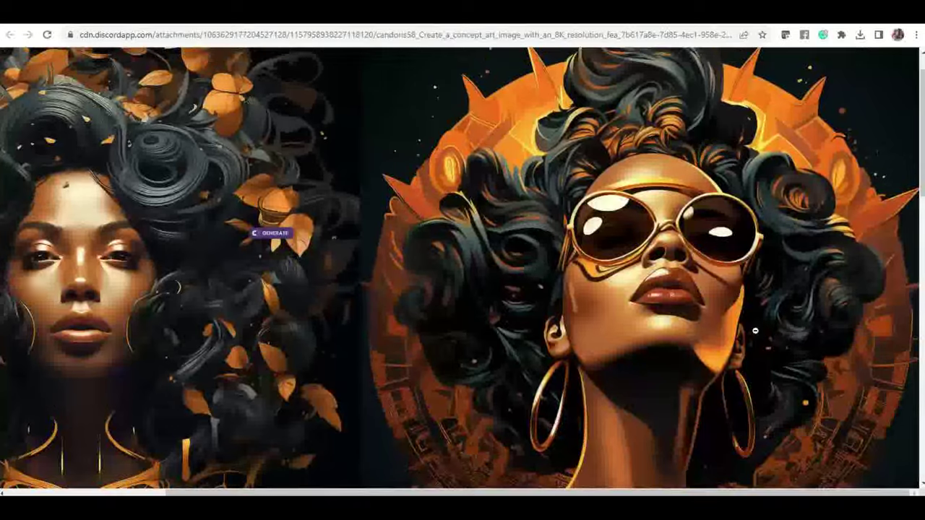
pyautogui.scroll(-5, 756, 331)
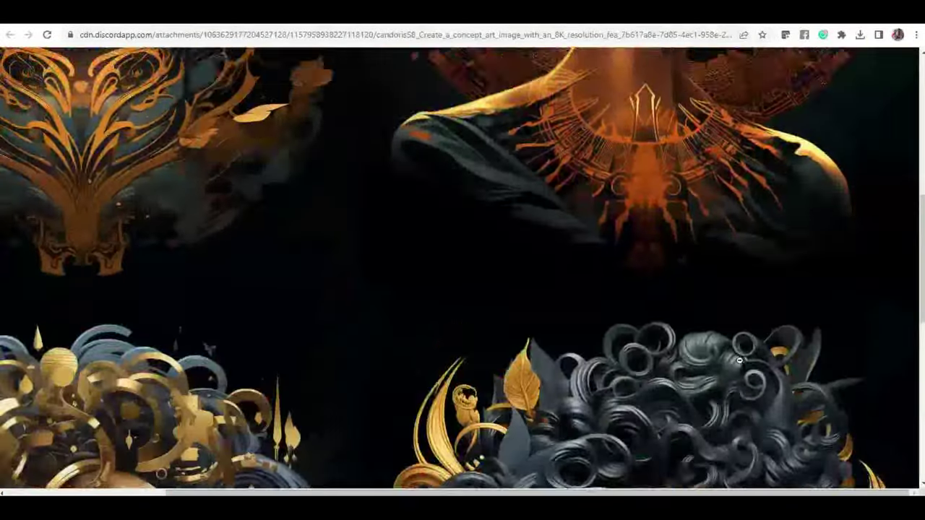
pyautogui.scroll(6, 739, 359)
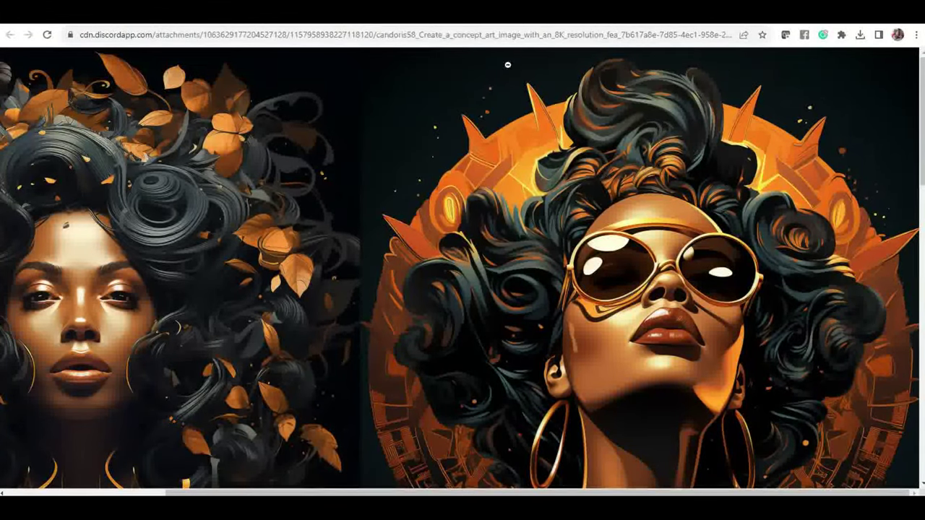
pyautogui.click(421, 199)
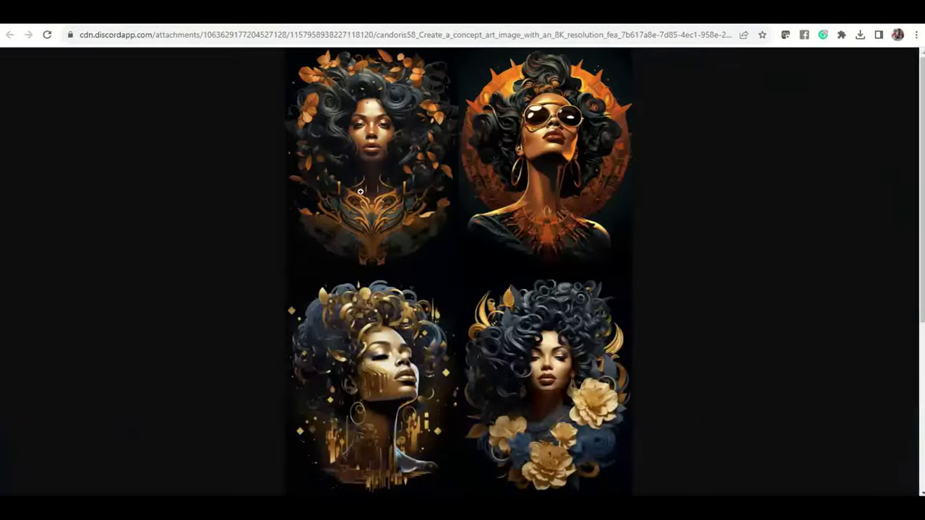
pyautogui.click(540, 410)
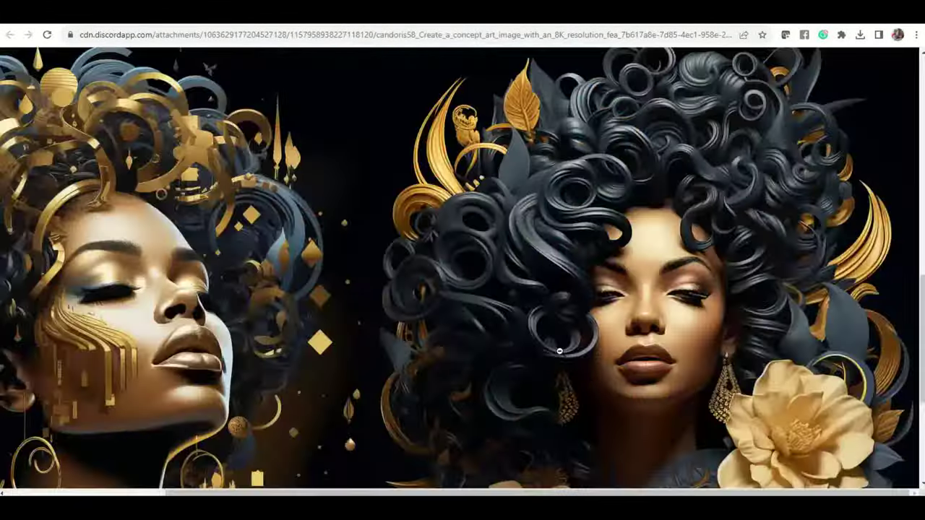
pyautogui.scroll(-3, 692, 347)
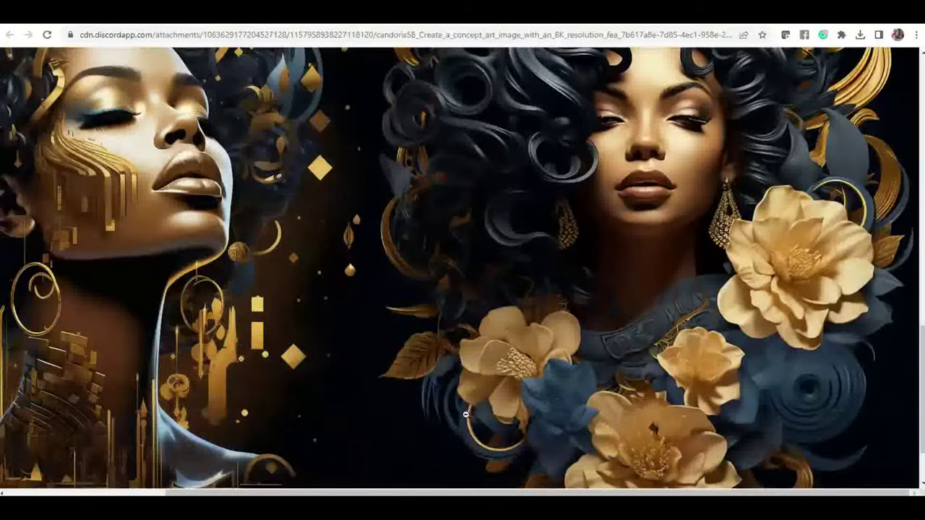
pyautogui.moveTo(396, 493); pyautogui.dragTo(235, 488)
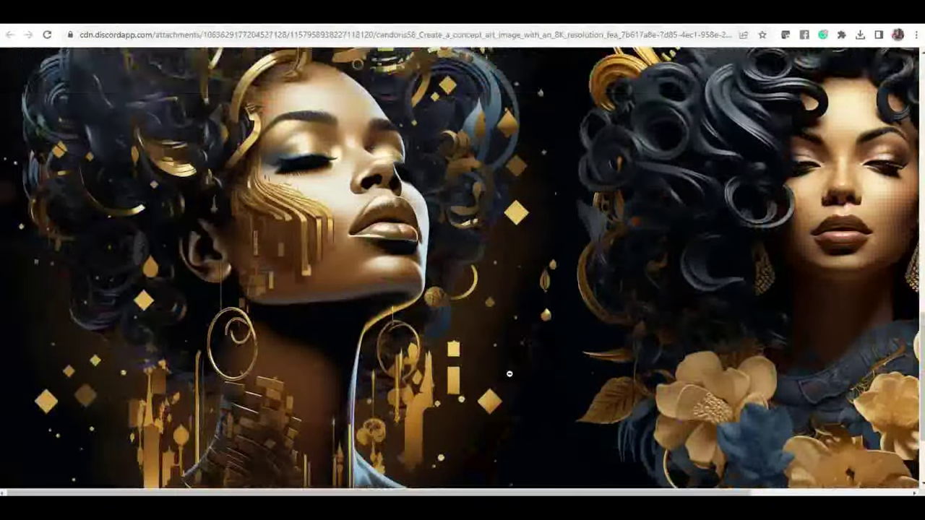
pyautogui.scroll(-10, 501, 373)
pyautogui.scroll(3, 502, 373)
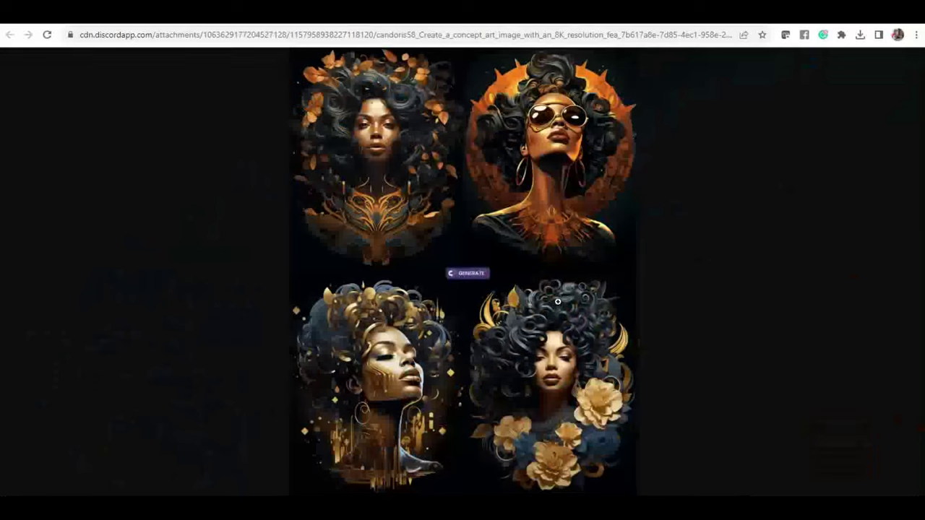
pyautogui.click(740, 304)
# Switch to the Black Women T-shirt Midjourney Prompts product page on Creative Fabrica
pyautogui.click(614, 15)
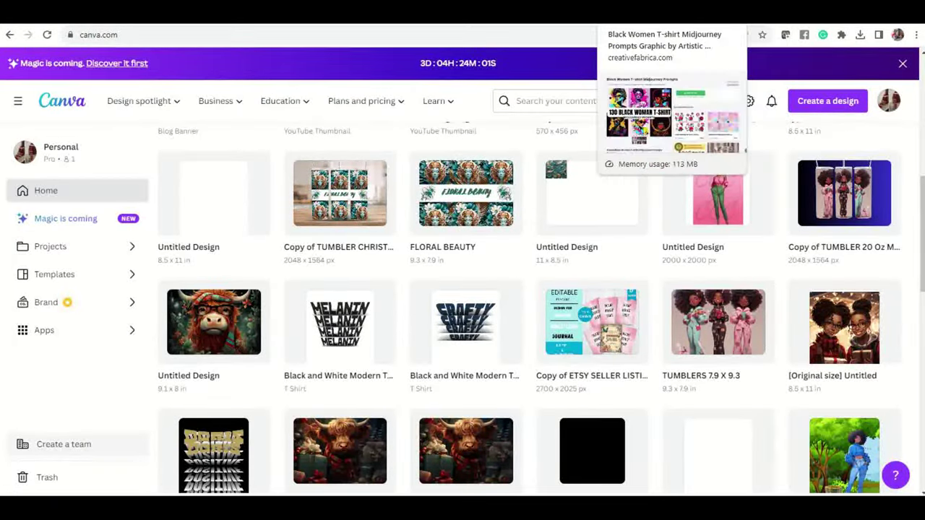
pyautogui.click(622, 15)
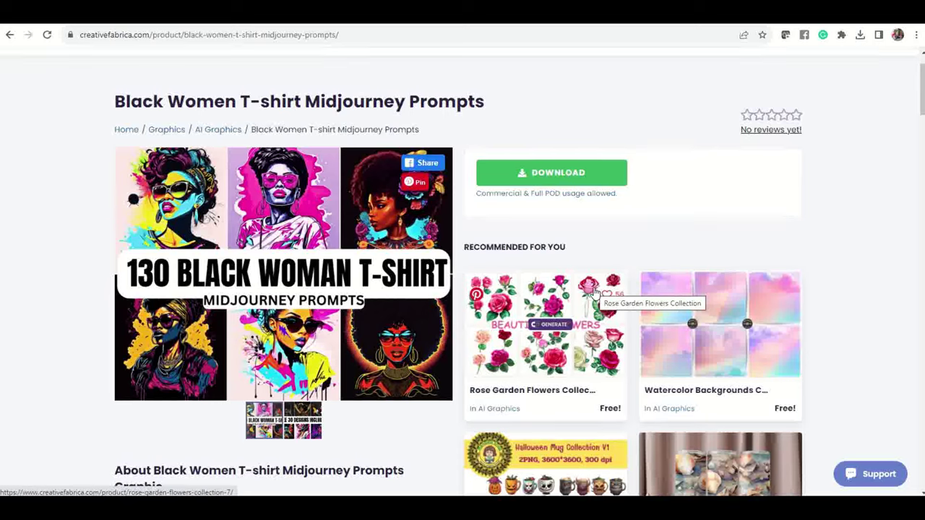
# Return to the T-SHIRT search results on Creative Fabrica and browse the listed designs, mockups and bundles
pyautogui.click(9, 35)
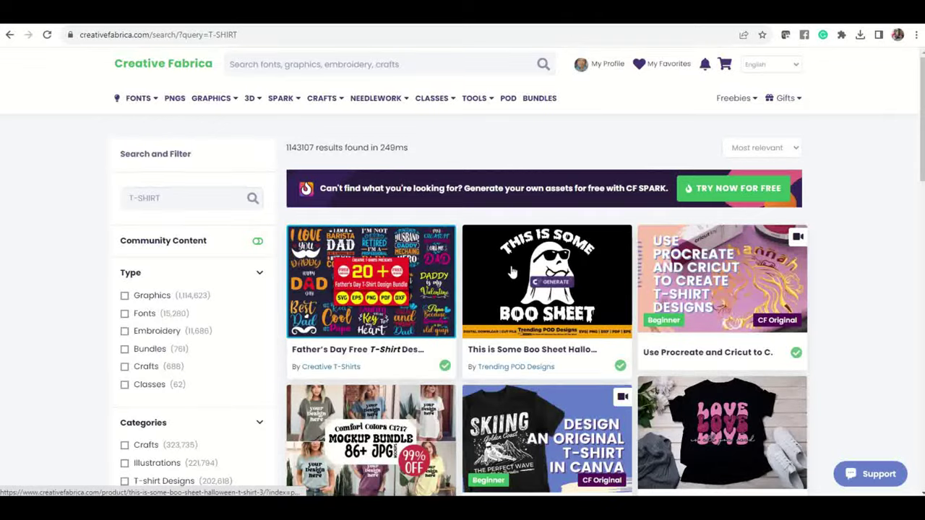
pyautogui.scroll(-5, 511, 272)
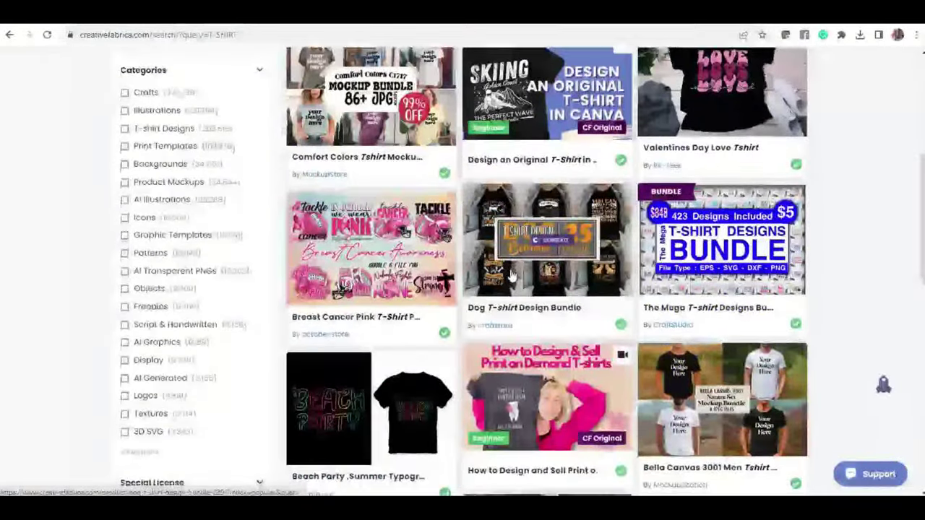
pyautogui.scroll(-8, 510, 275)
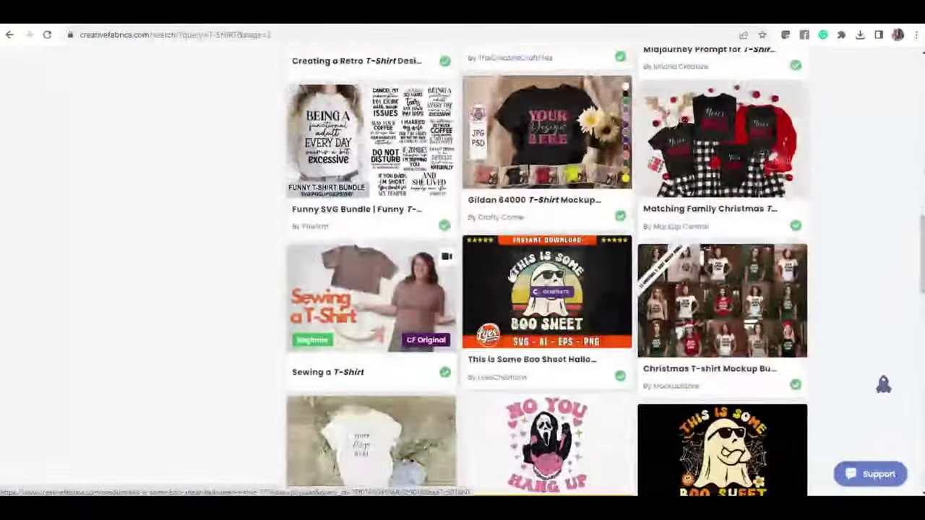
pyautogui.scroll(-6, 512, 274)
pyautogui.scroll(-2, 513, 275)
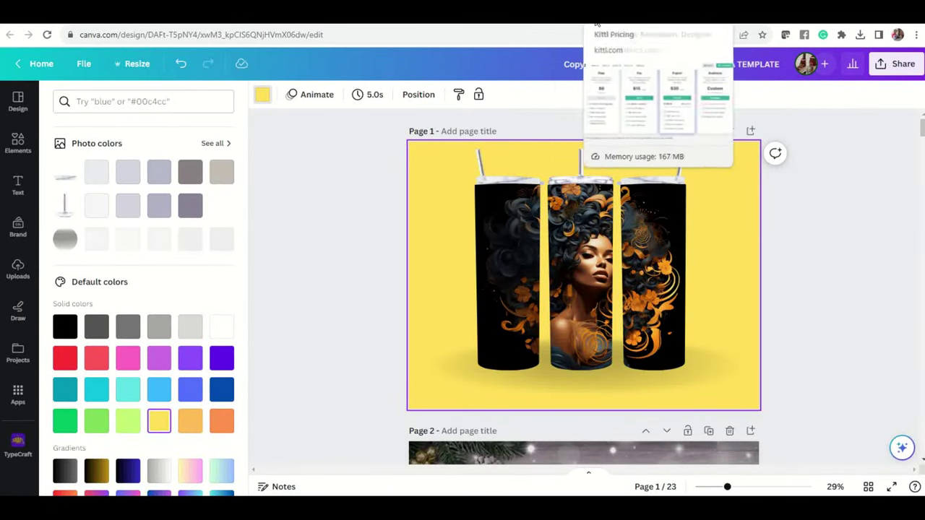
# Switch to the Artistic Revolution designer page and browse its clip art, digital paper and Midjourney prompt listings
pyautogui.click(650, 13)
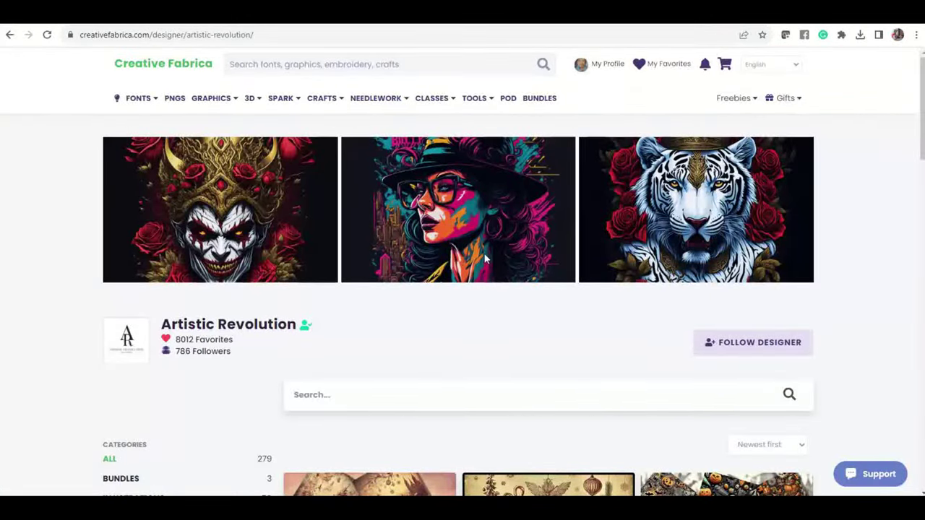
pyautogui.scroll(-3, 483, 259)
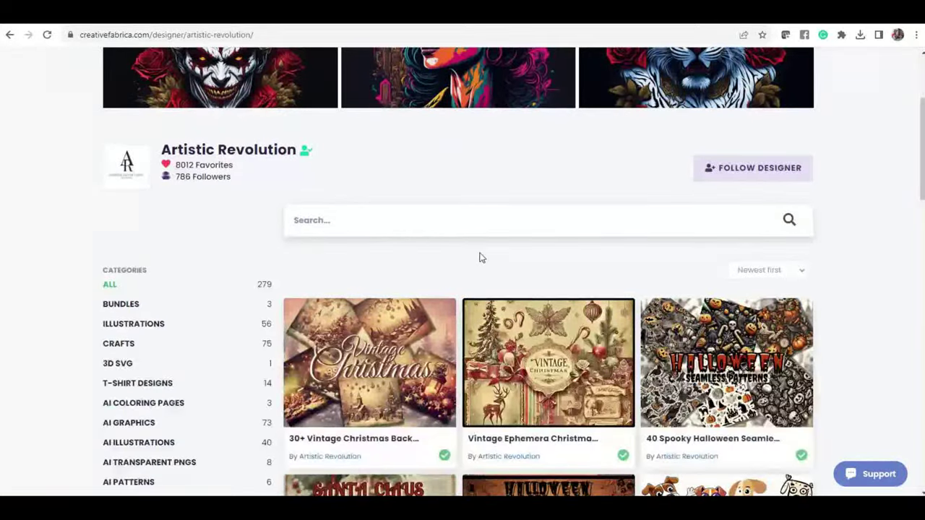
pyautogui.scroll(-1, 479, 258)
pyautogui.scroll(-4, 480, 258)
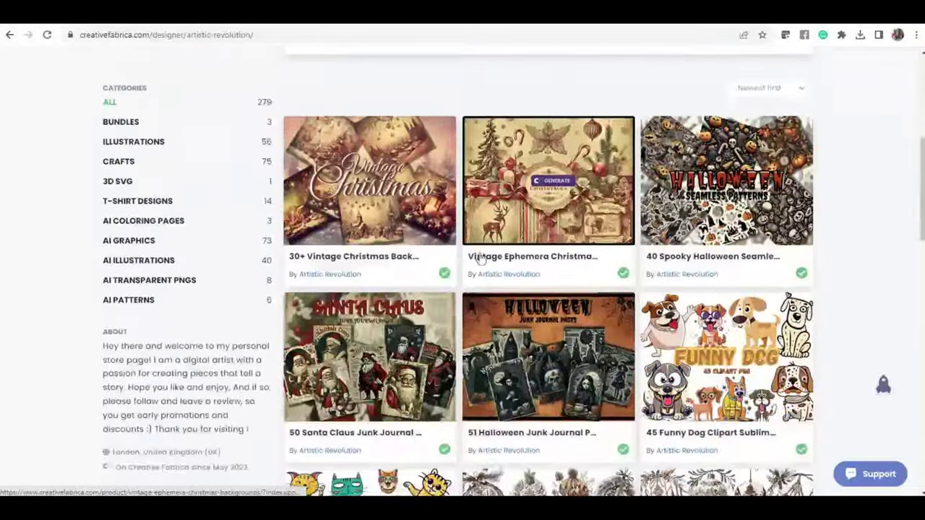
pyautogui.scroll(-8, 480, 258)
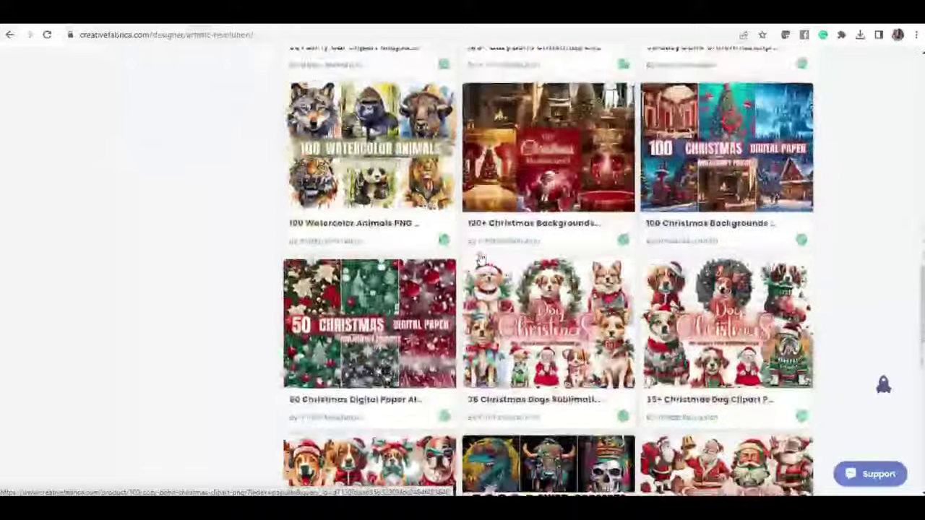
pyautogui.scroll(-2, 480, 258)
pyautogui.scroll(-9, 480, 258)
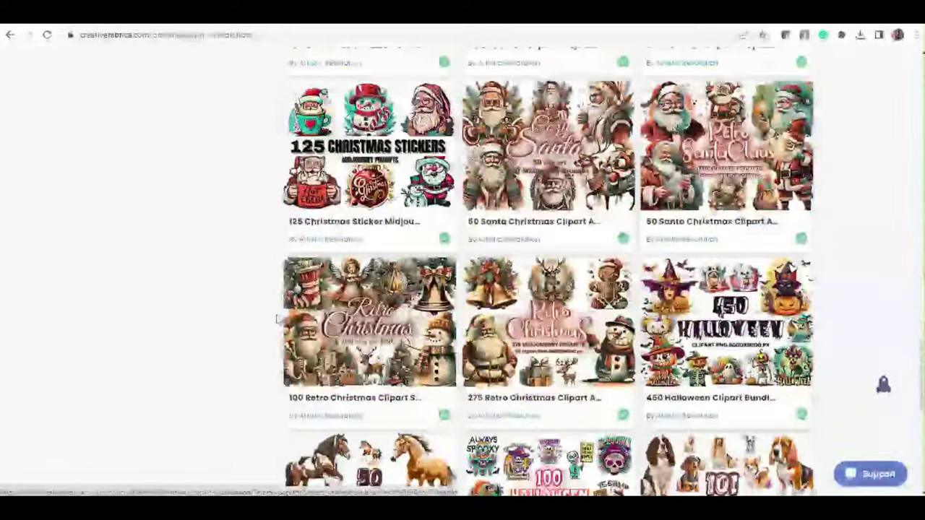
pyautogui.scroll(-8, 583, 361)
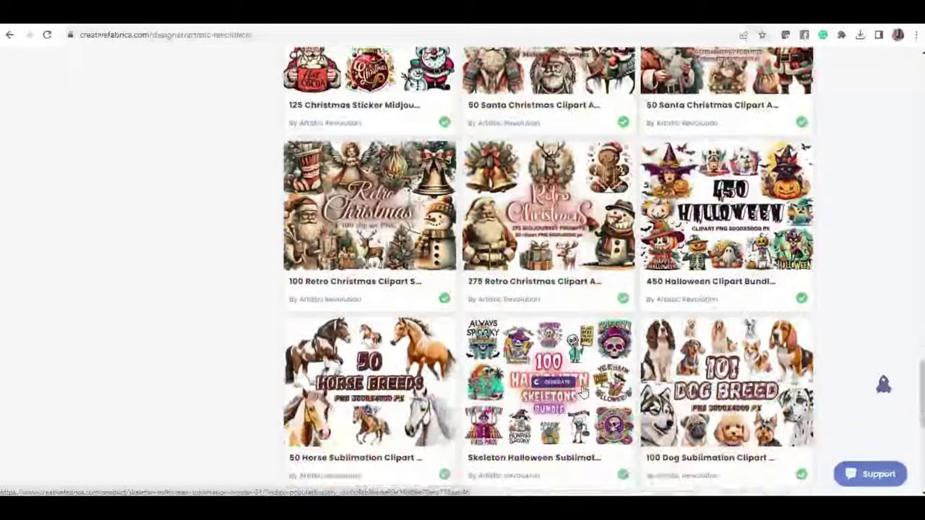
pyautogui.scroll(-12, 583, 392)
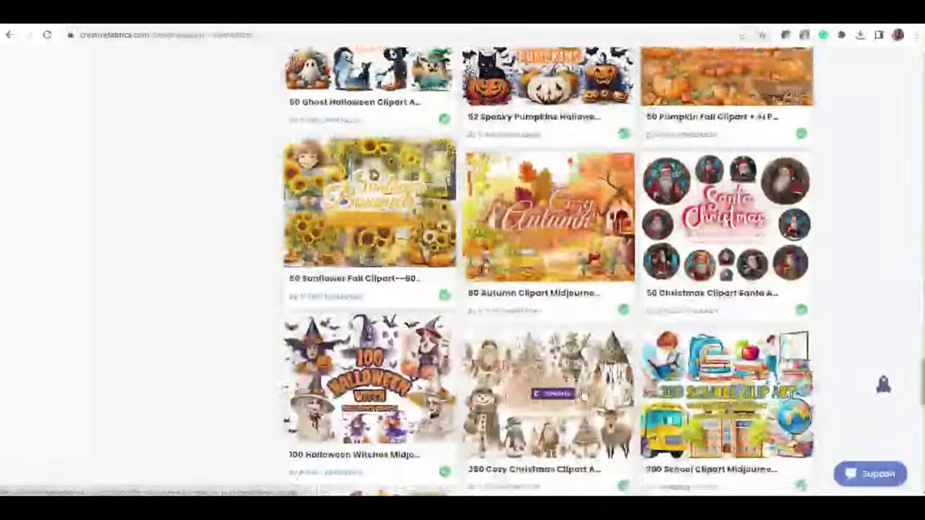
pyautogui.scroll(20, 582, 396)
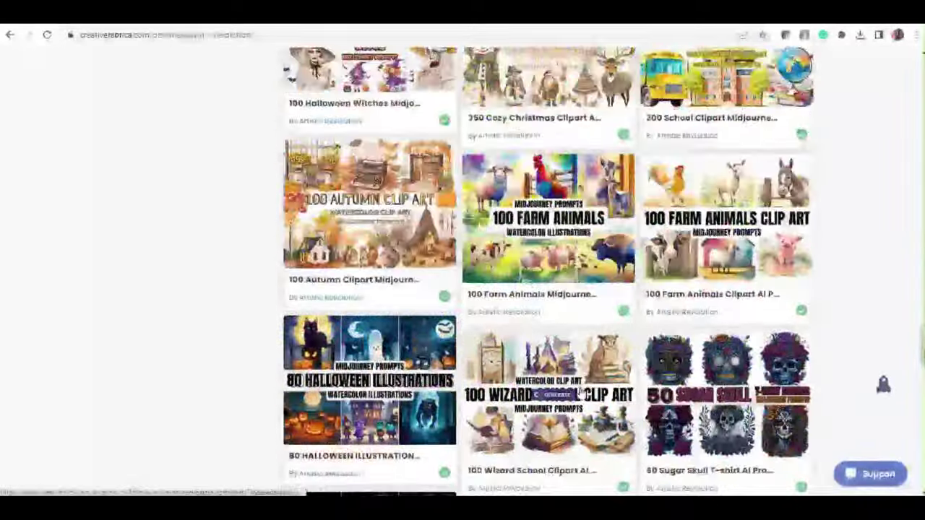
pyautogui.scroll(-4, 536, 327)
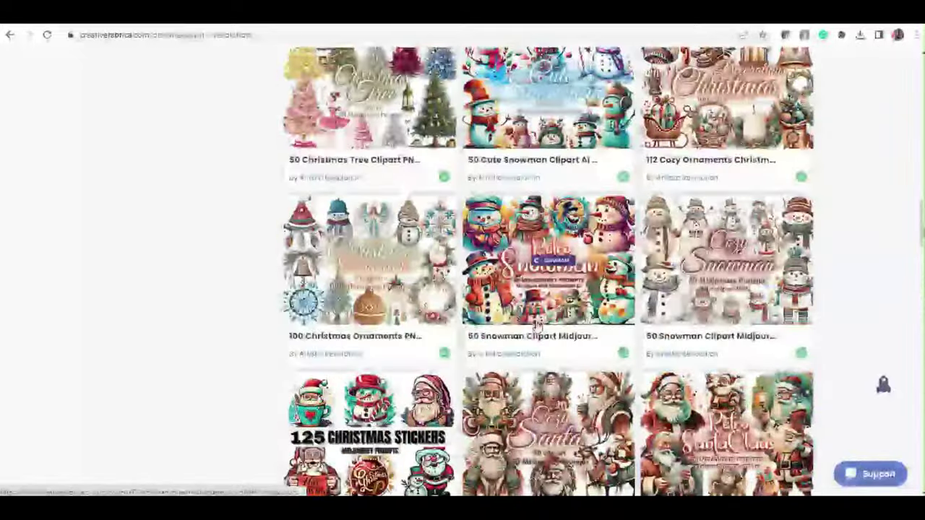
pyautogui.scroll(7, 521, 308)
pyautogui.scroll(15, 521, 307)
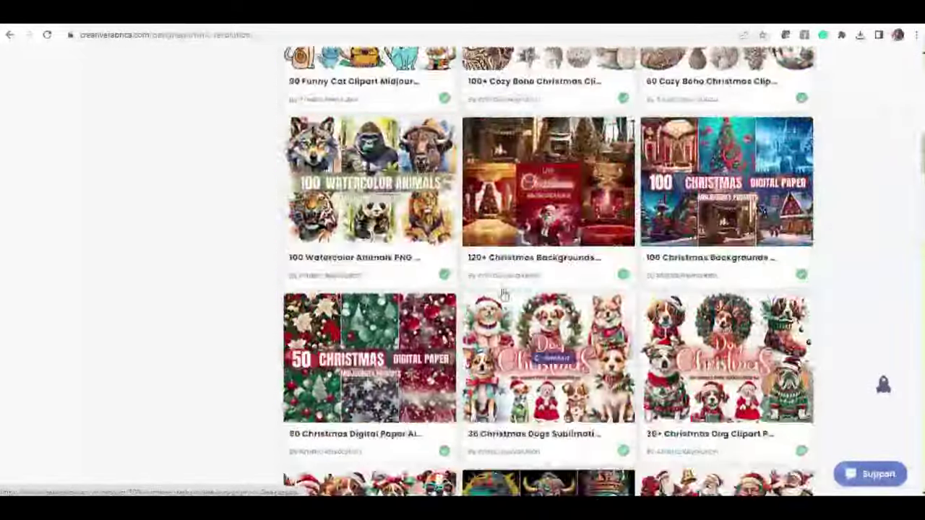
pyautogui.scroll(2, 496, 292)
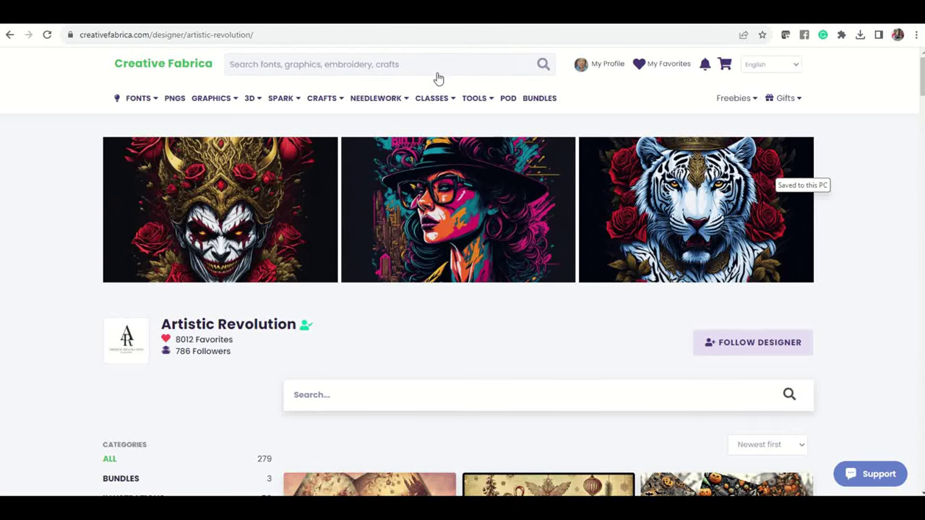
# Search the site for "afrocentic artistry" and open the Afrocentric Artistry designer page from a result
pyautogui.moveTo(309, 98)
pyautogui.write('ro')
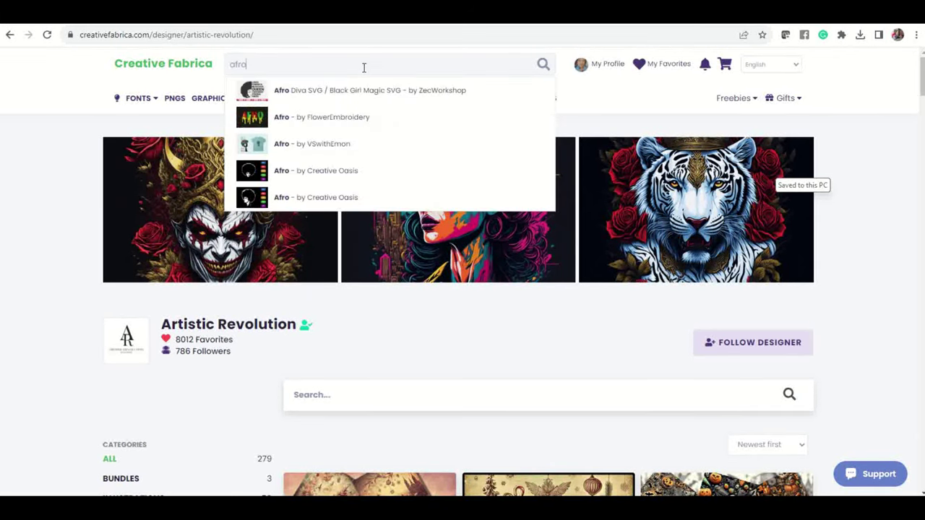
pyautogui.write('cent')
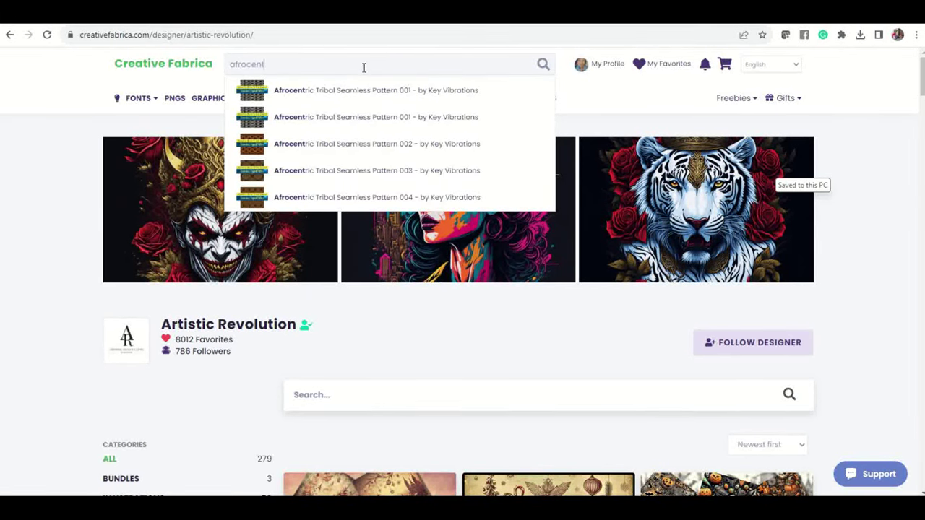
pyautogui.write('ric')
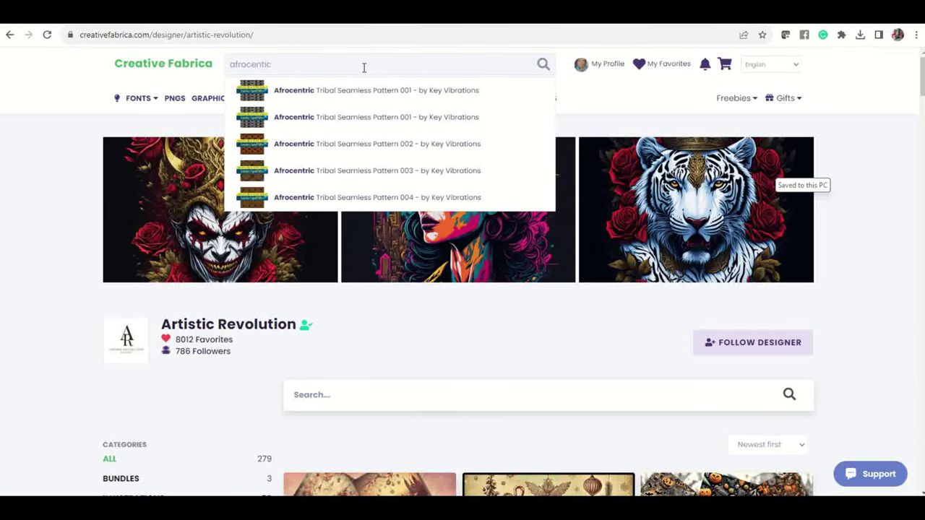
pyautogui.write(' artistry')
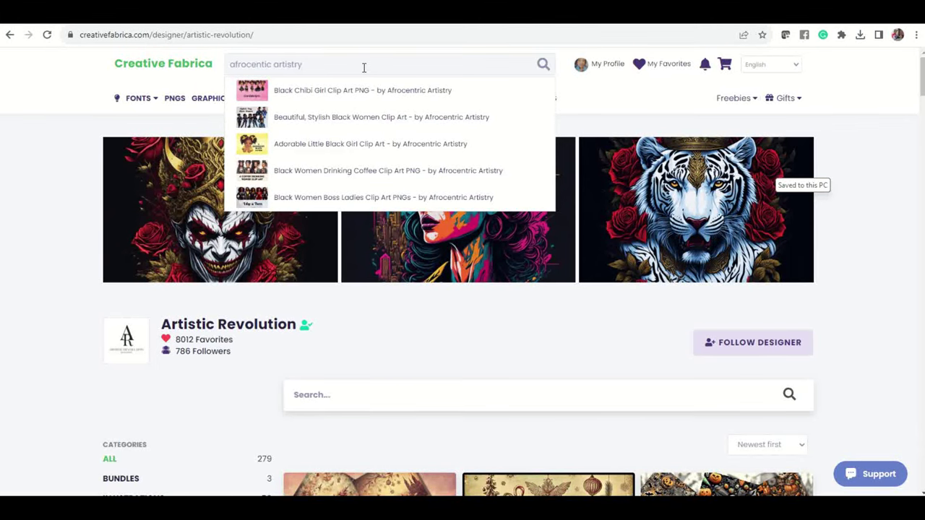
pyautogui.press('Return')
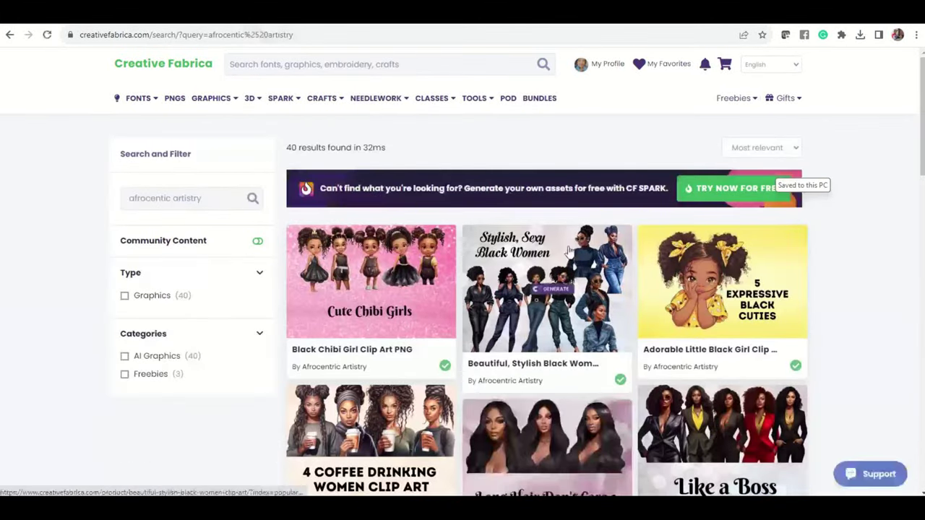
pyautogui.click(361, 370)
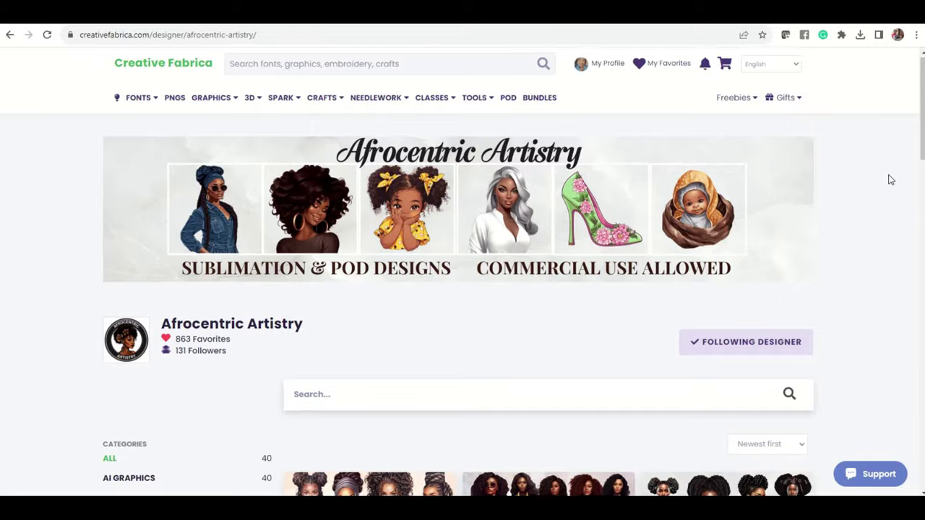
# Examine the clip art listings in the Afrocentric Artistry store through to the Adorable Little Black Girls sets
pyautogui.scroll(-6, 892, 177)
pyautogui.scroll(-3, 893, 182)
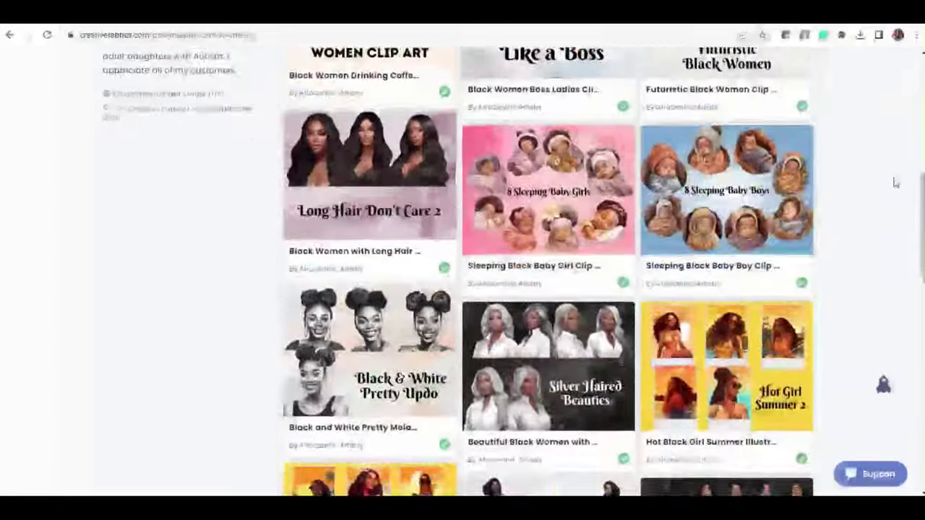
pyautogui.scroll(-4, 894, 182)
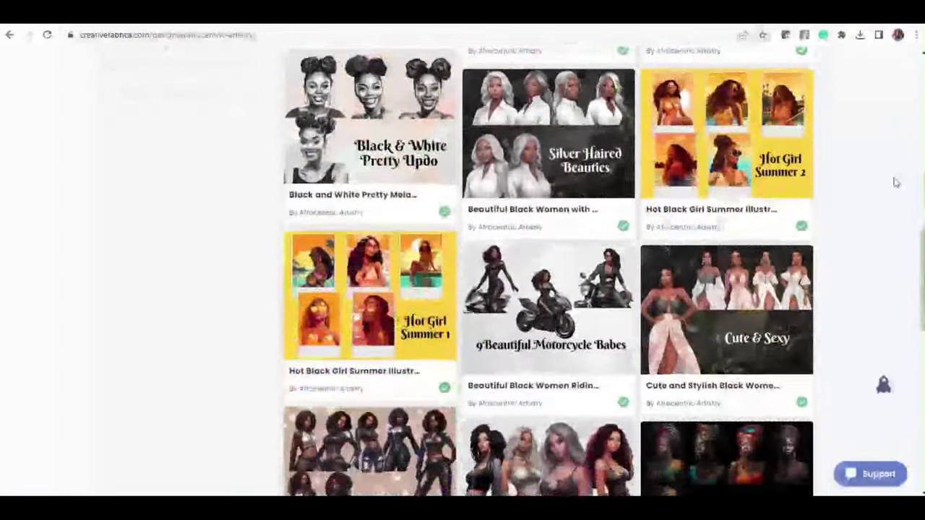
pyautogui.scroll(-6, 894, 182)
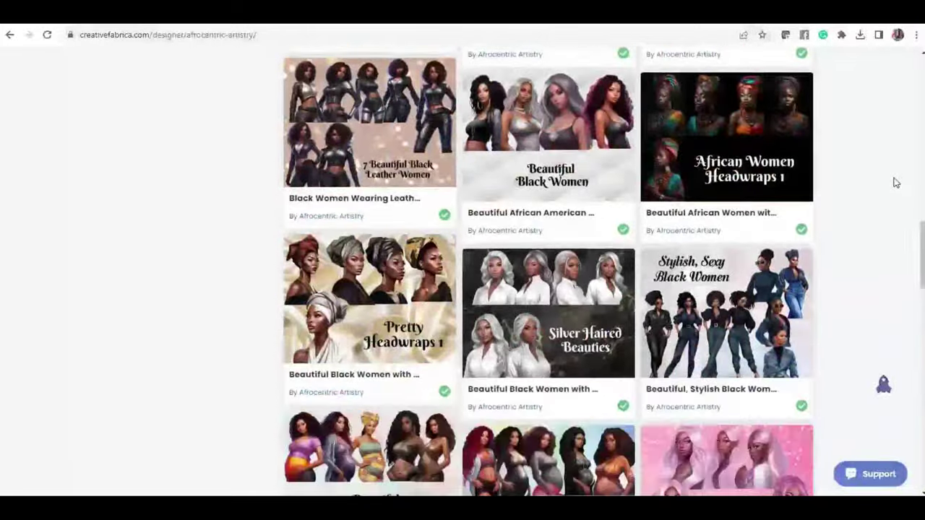
pyautogui.scroll(-2, 894, 182)
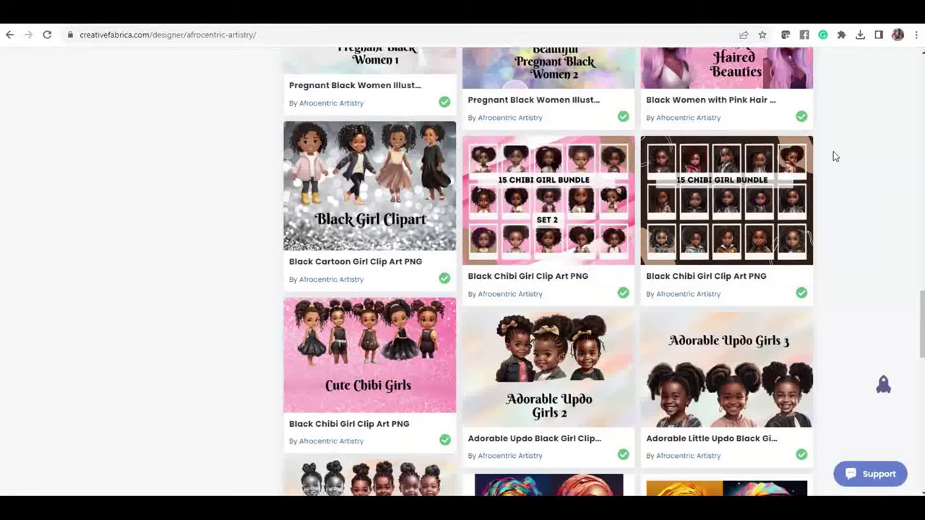
pyautogui.scroll(-3, 462, 188)
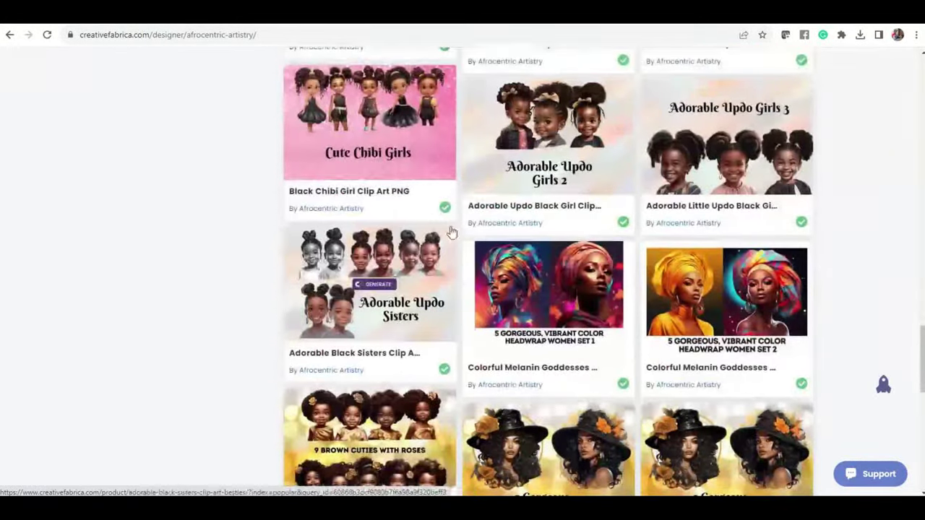
pyautogui.scroll(-3, 599, 266)
pyautogui.scroll(-2, 600, 266)
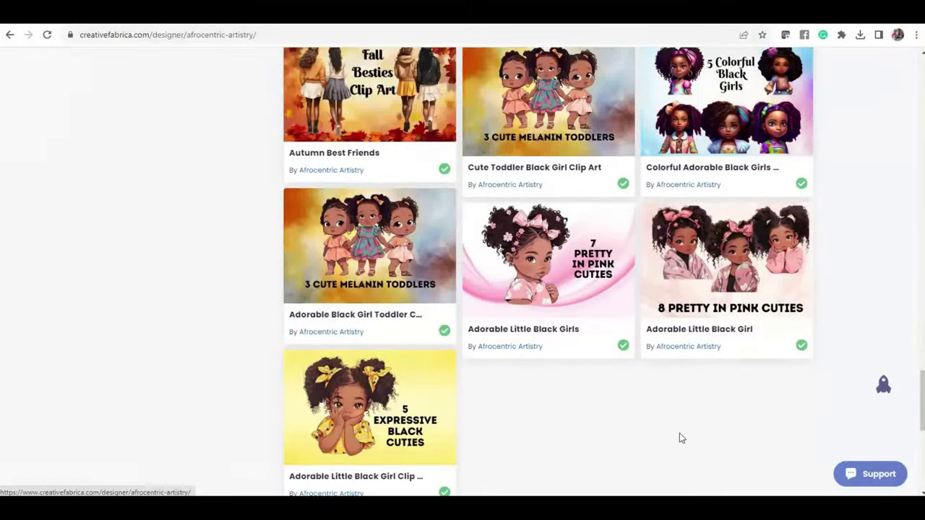
# Open the Adorable Little Black Girls product with the 7 Pretty in Pink Cuties, view its preview images and download it
pyautogui.click(528, 237)
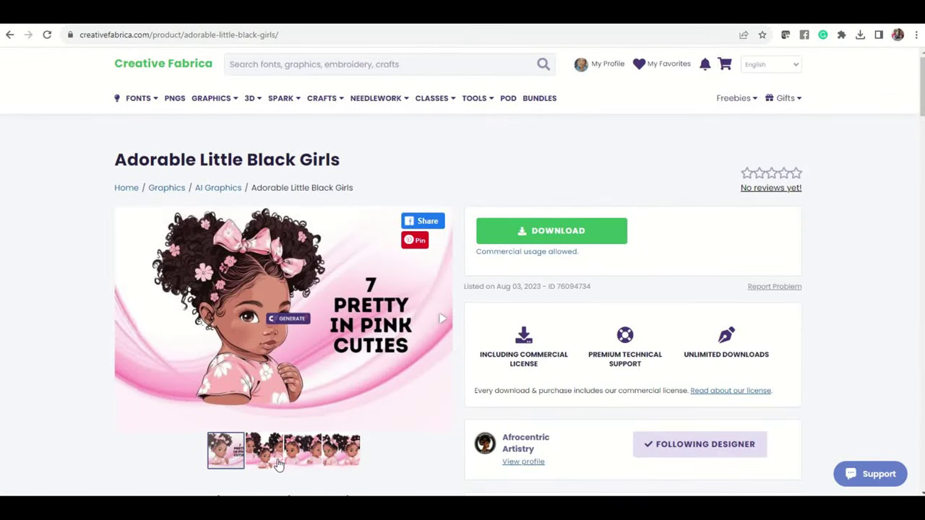
pyautogui.click(274, 461)
pyautogui.click(299, 461)
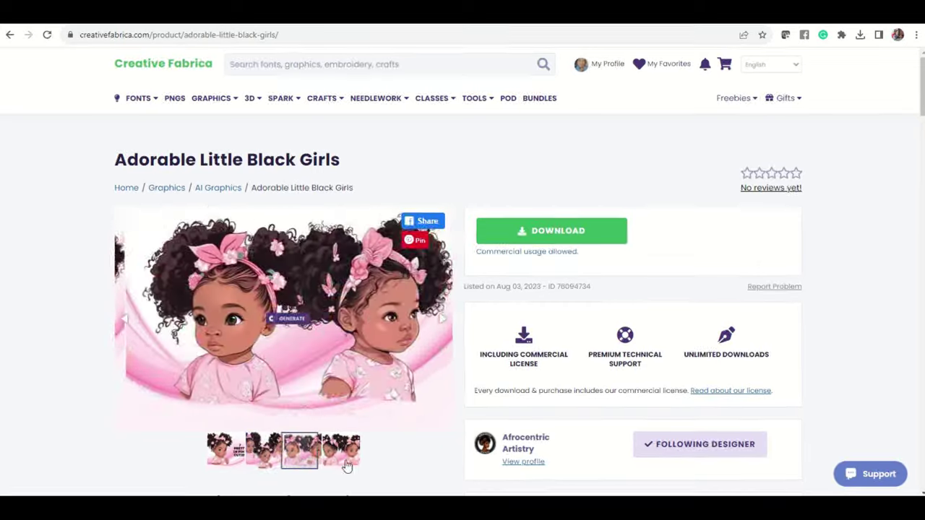
pyautogui.click(355, 462)
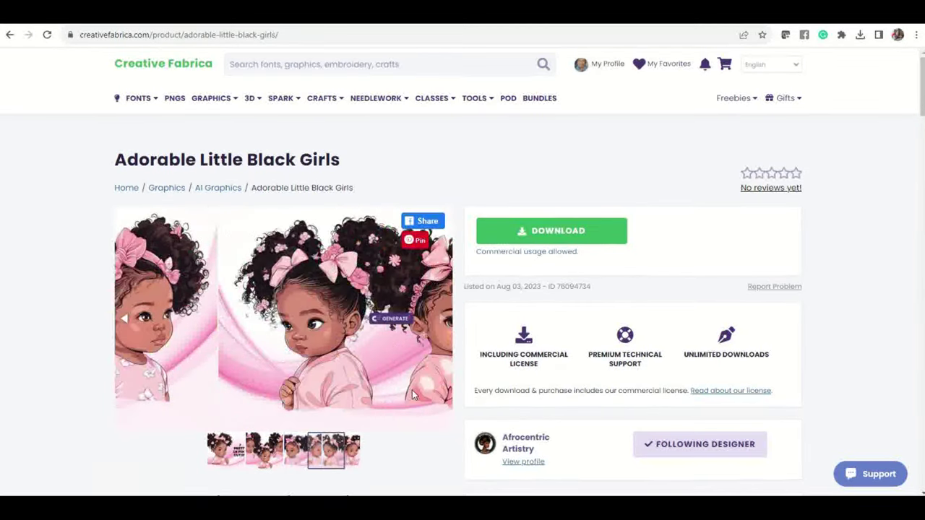
pyautogui.click(599, 237)
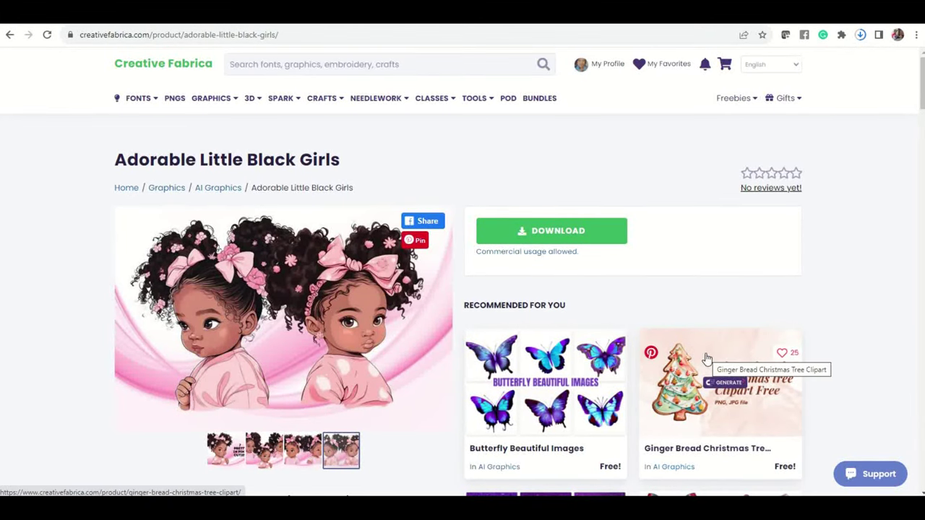
pyautogui.scroll(-2, 706, 357)
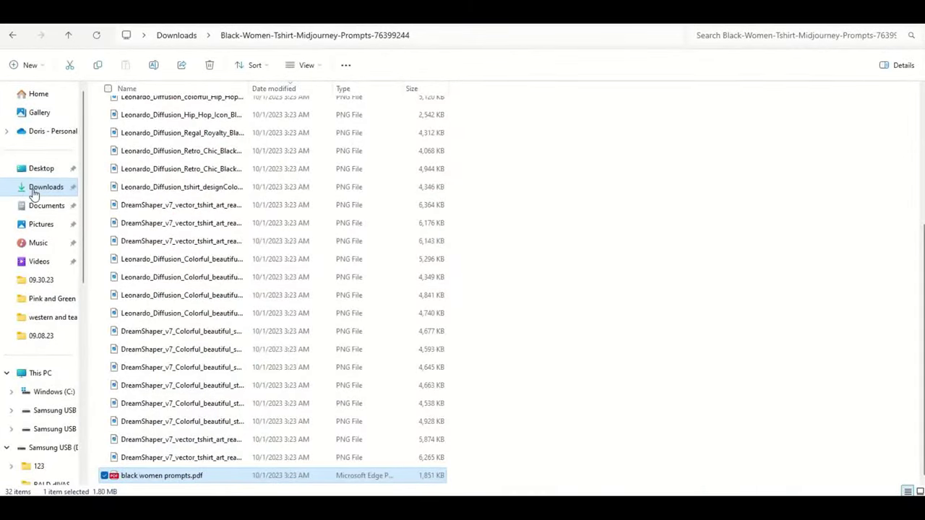
# Switch to File Explorer and extract the Adorable-Little-Black-Girls-76094734 archive in the Downloads folder
pyautogui.click(37, 194)
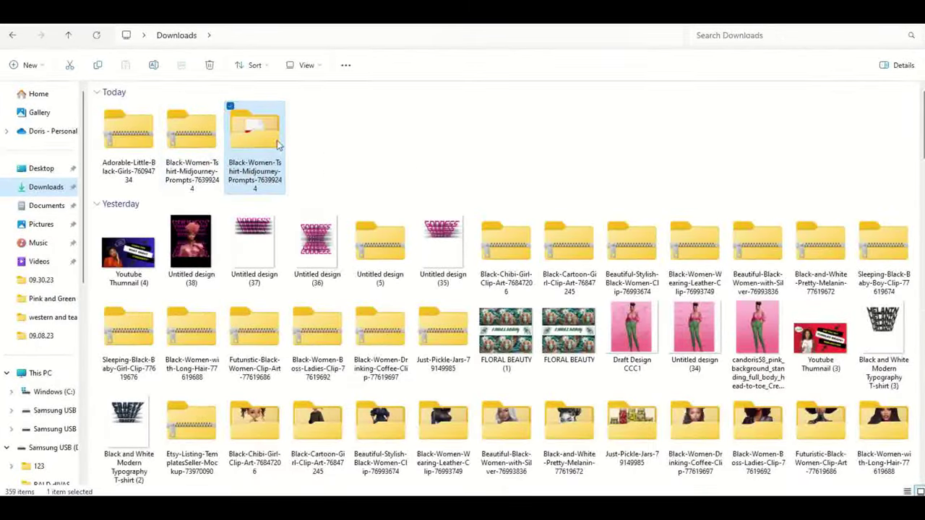
pyautogui.click(132, 147)
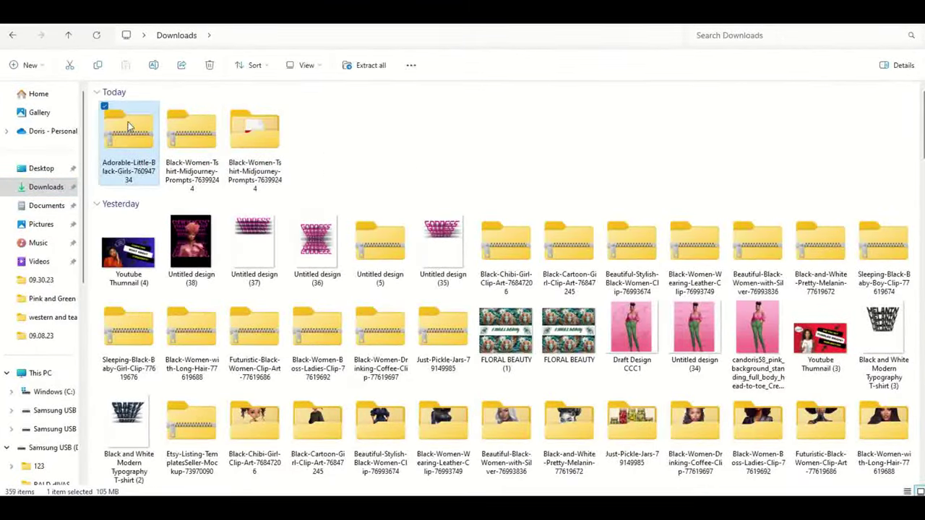
pyautogui.click(371, 65)
pyautogui.click(568, 368)
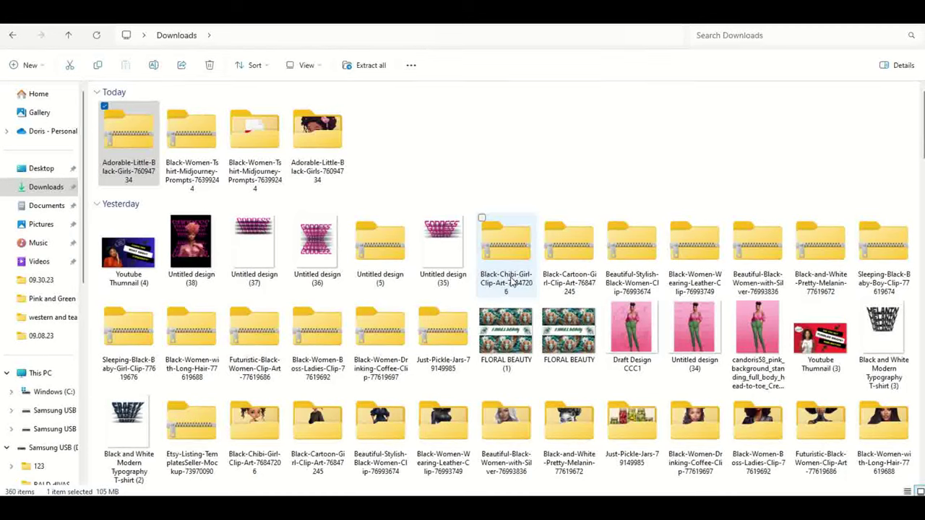
# Open the extracted Adorable-Little-Black-Girls-76094734 folder and view its Pretty in Pink images one by one in the photo viewer
pyautogui.doubleClick(323, 145)
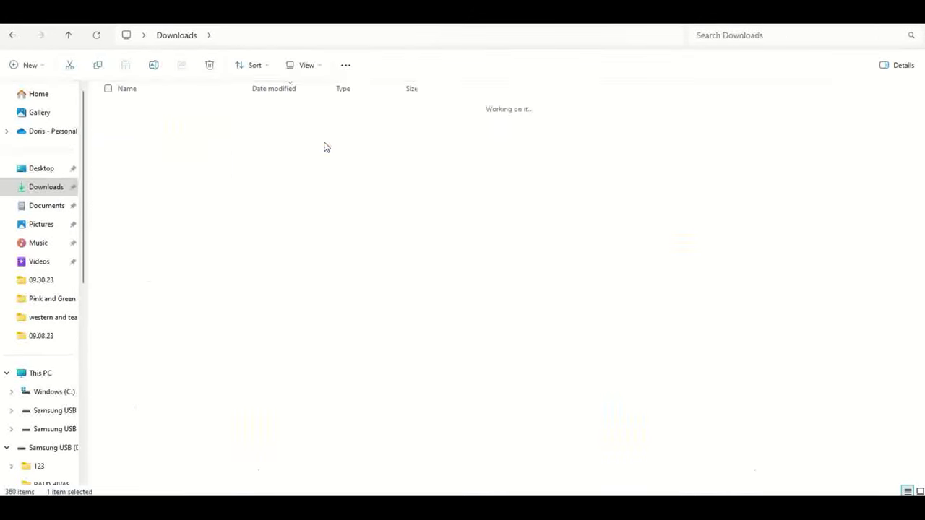
pyautogui.click(154, 127)
pyautogui.doubleClick(154, 127)
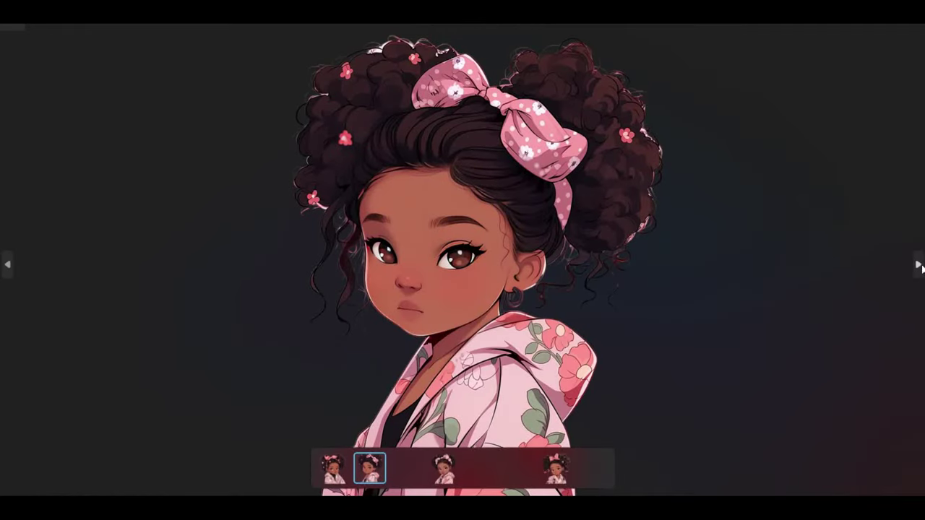
pyautogui.click(917, 266)
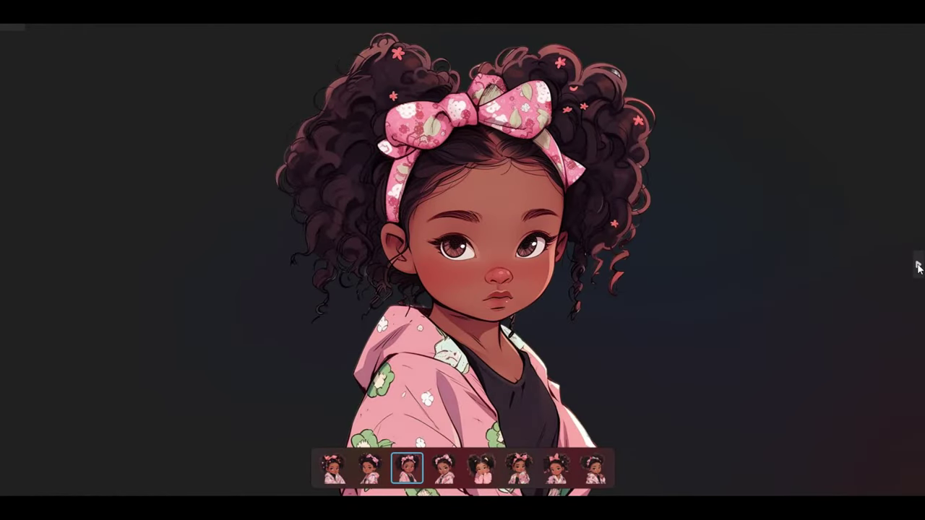
pyautogui.click(917, 266)
pyautogui.click(918, 266)
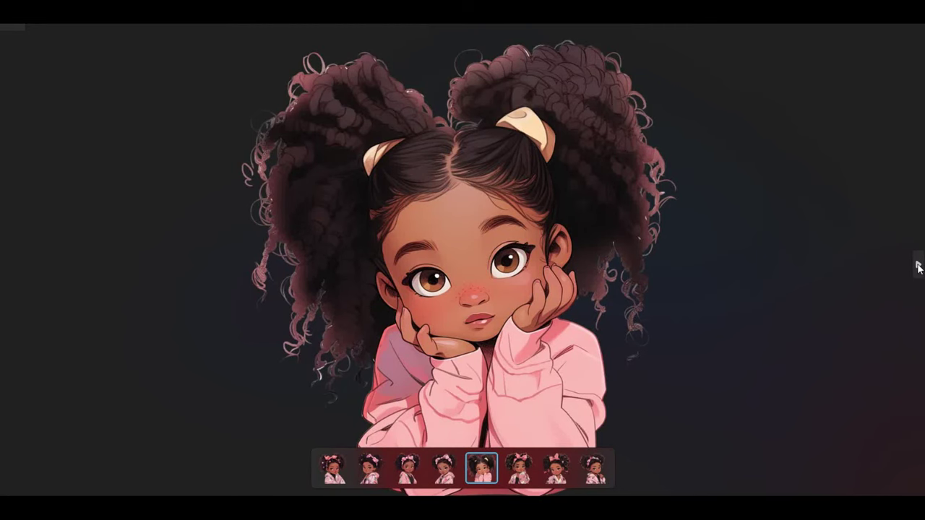
pyautogui.click(917, 266)
pyautogui.click(917, 266)
pyautogui.click(918, 266)
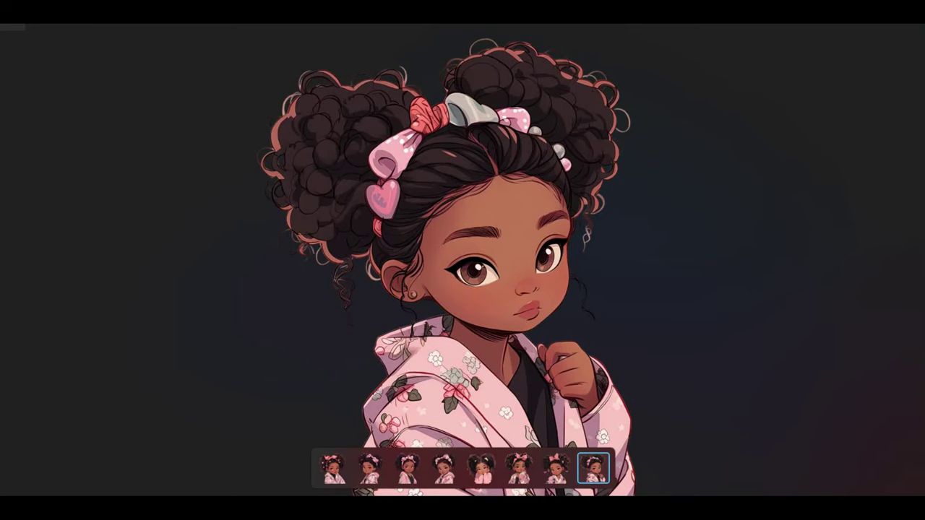
pyautogui.hotkey('alt', 'F4')
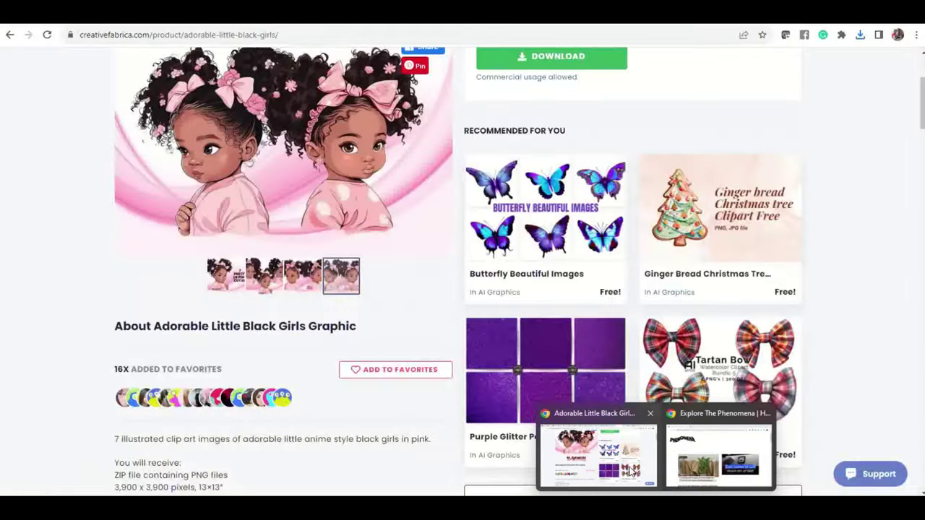
# Switch to Discord, dismiss the enlarged image and start the Midjourney /blend command in the general channel
pyautogui.click(633, 473)
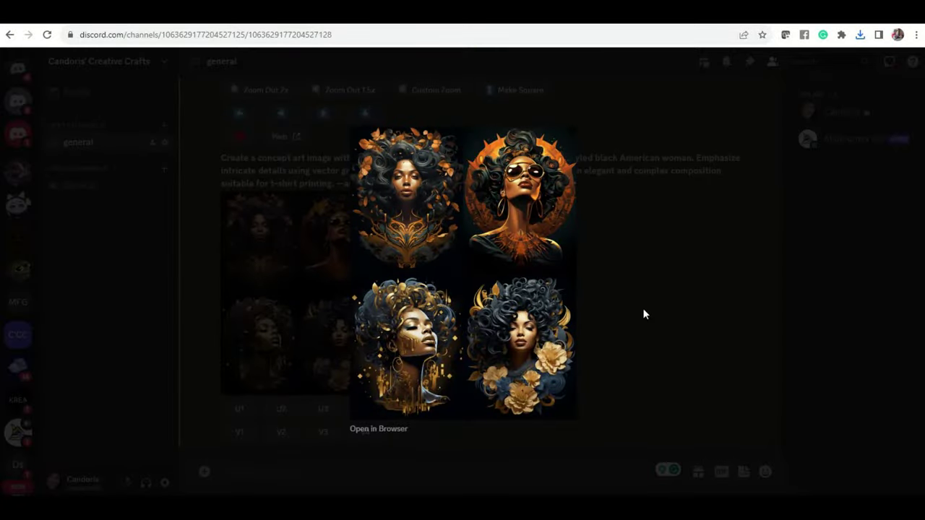
pyautogui.click(643, 308)
pyautogui.click(310, 462)
pyautogui.write('/')
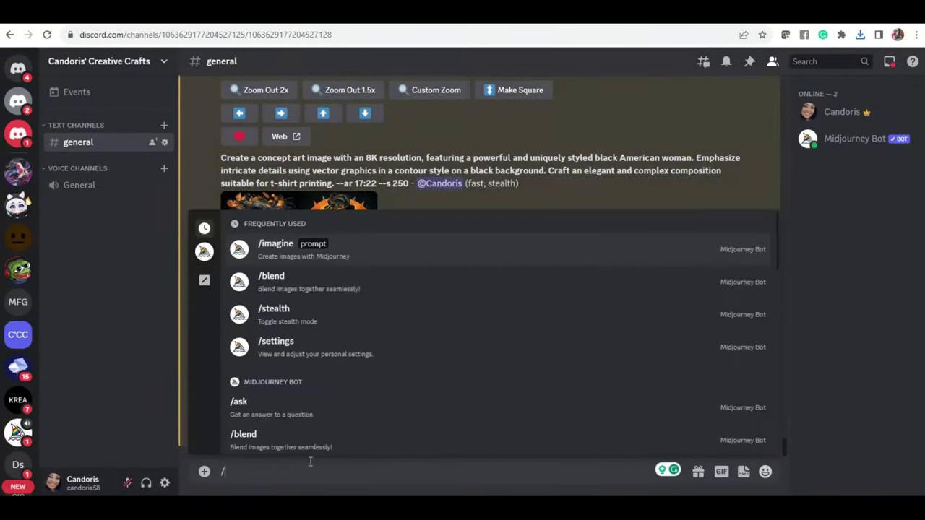
pyautogui.write('im')
pyautogui.press('BackSpace')
pyautogui.press('BackSpace')
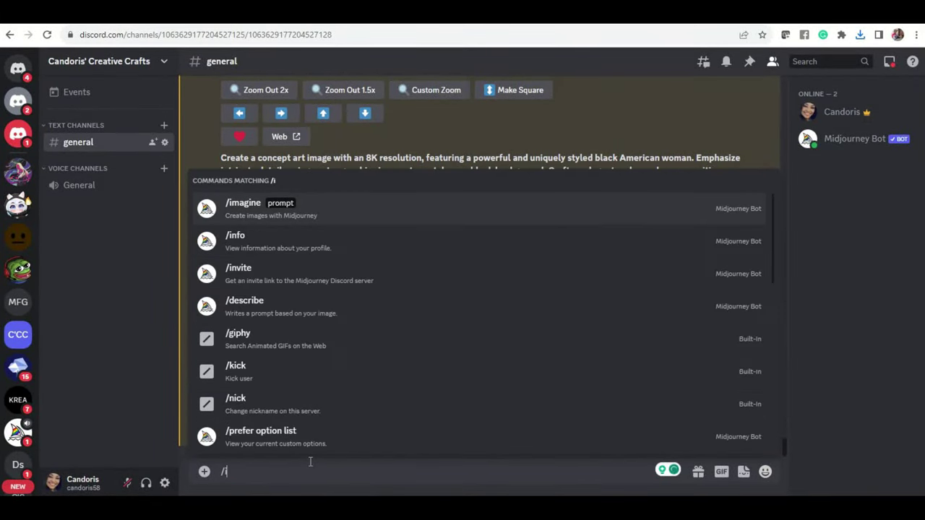
pyautogui.write('blend')
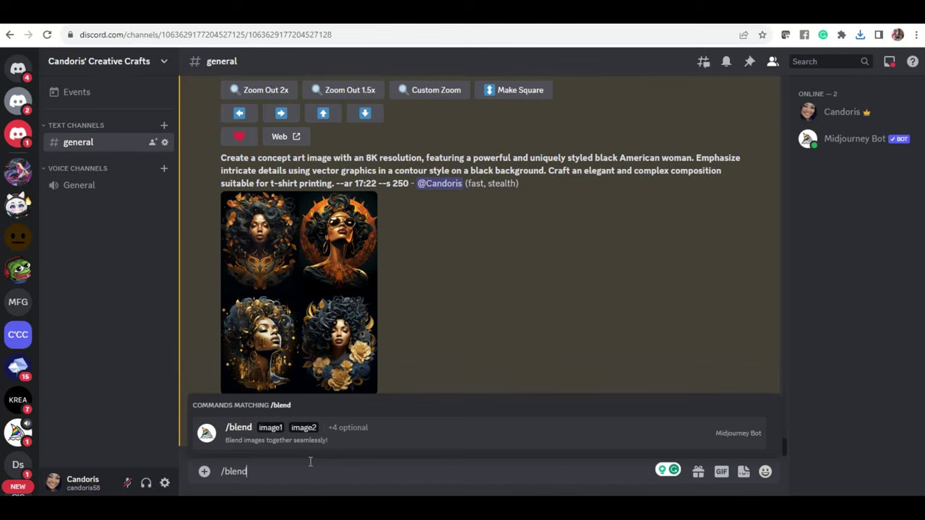
pyautogui.press('Return')
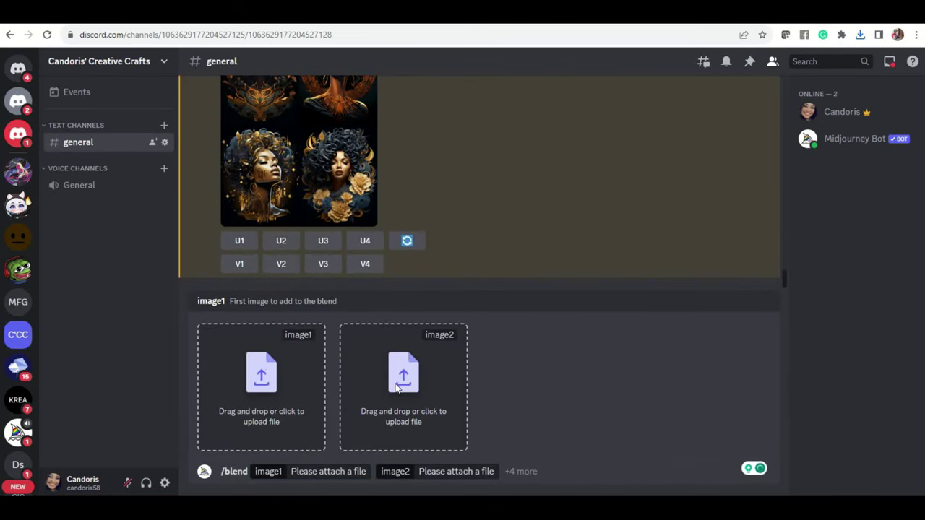
# Attach Pretty in Pink 1g from the extracted Adorable-Little-Black-Girls-76094734 folder in Downloads as image1 of the blend
pyautogui.click(267, 376)
pyautogui.scroll(2, 336, 282)
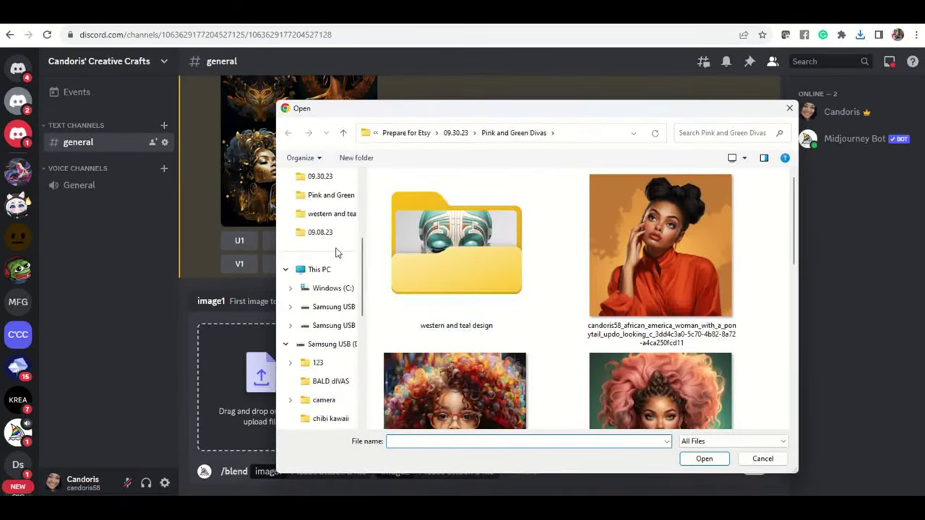
pyautogui.scroll(3, 350, 299)
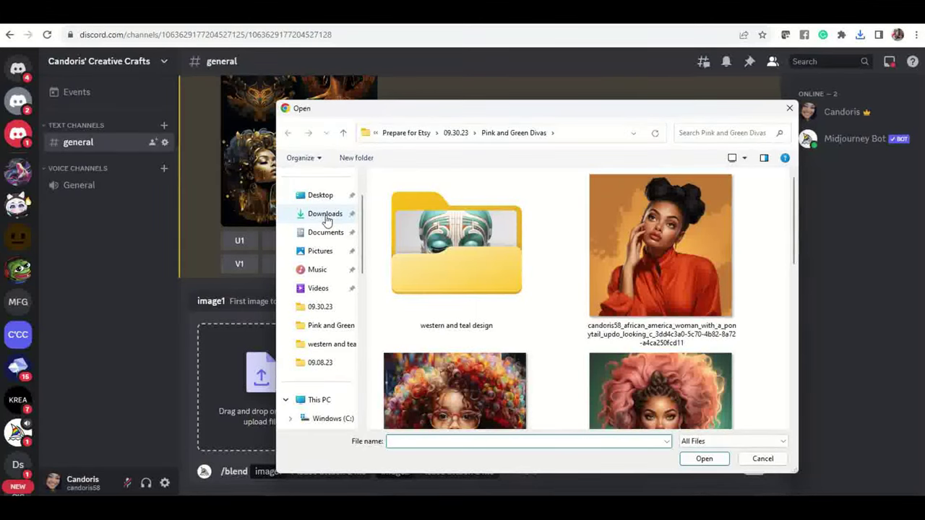
pyautogui.click(325, 214)
pyautogui.scroll(-2, 557, 306)
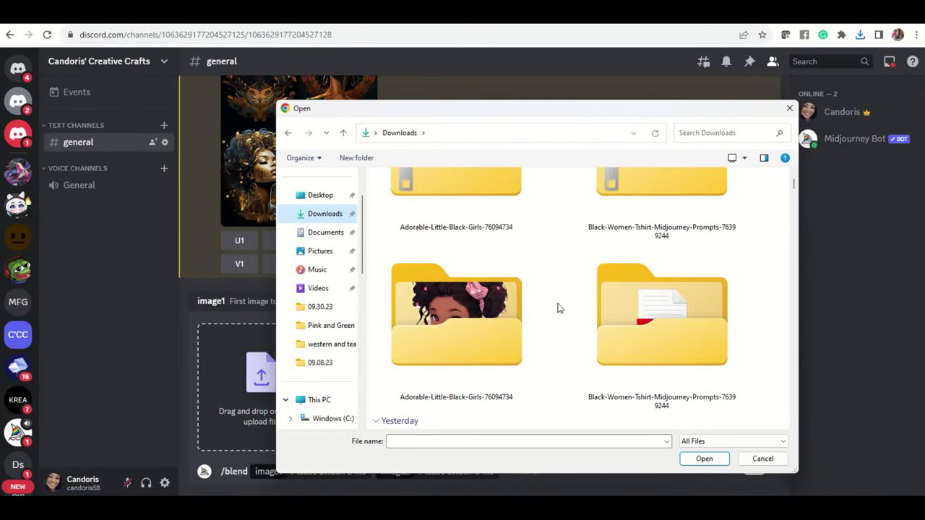
pyautogui.doubleClick(494, 323)
pyautogui.click(423, 210)
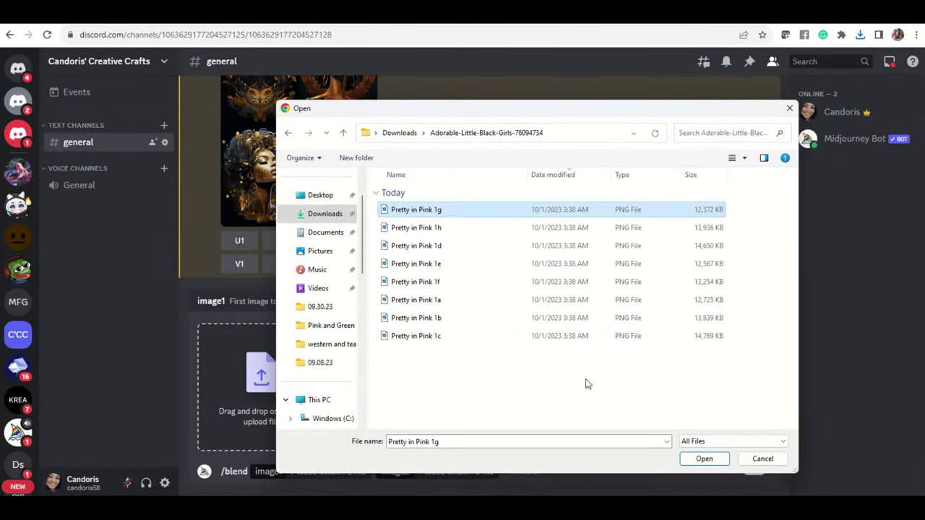
pyautogui.click(712, 464)
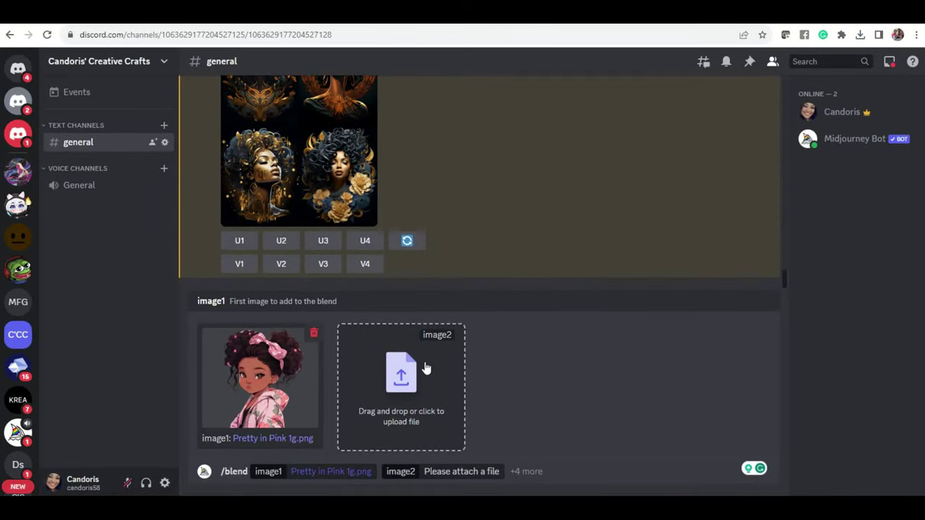
# Attach Pretty in Pink 1h as image2 and submit the blend
pyautogui.click(401, 383)
pyautogui.click(408, 228)
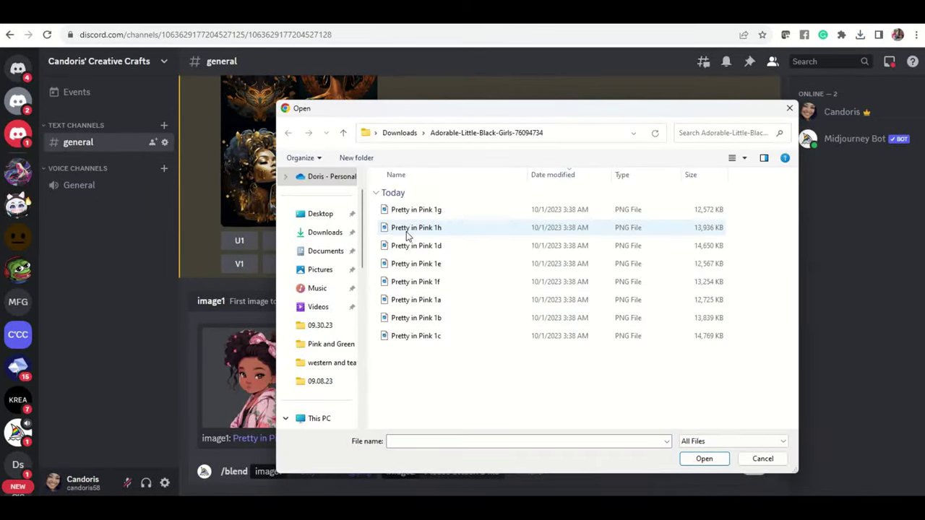
pyautogui.click(702, 459)
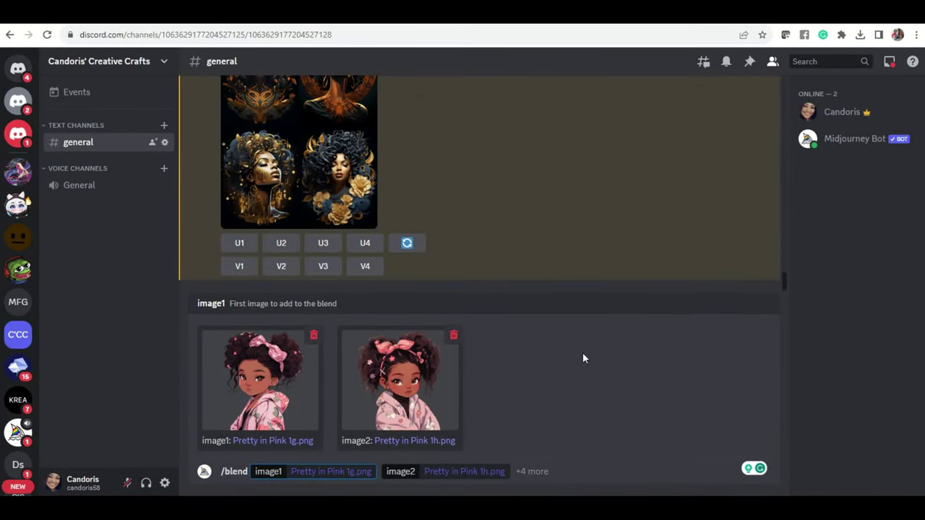
pyautogui.press('Return')
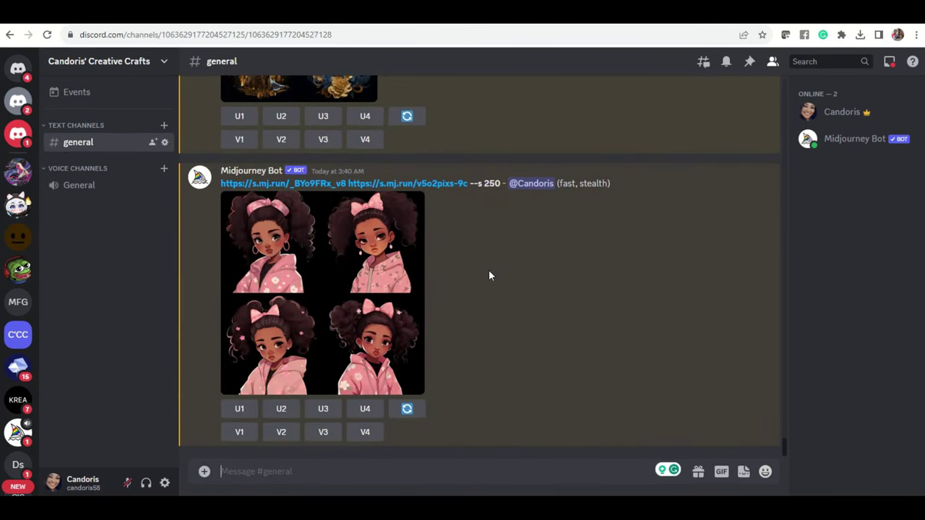
# Open the blended image grid in the browser, examine the four girls enlarged, and return to the Discord channel
pyautogui.click(288, 247)
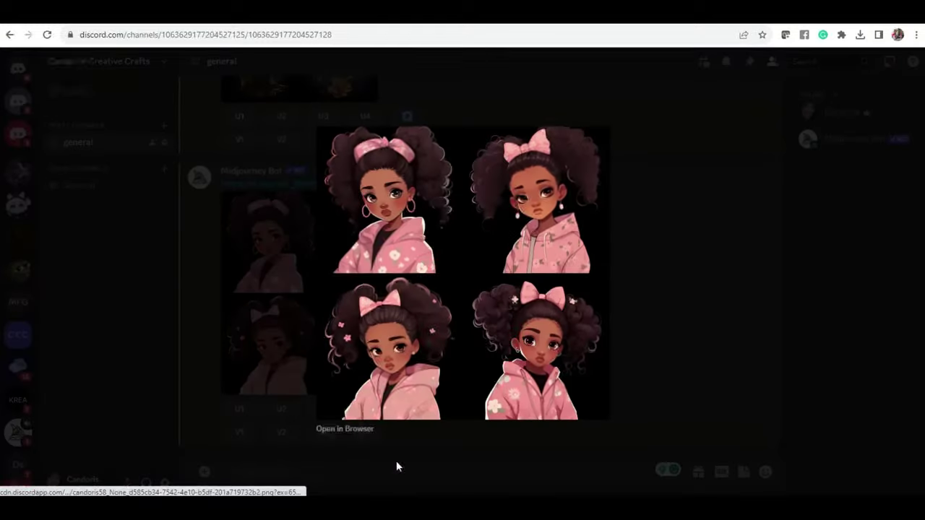
pyautogui.click(362, 432)
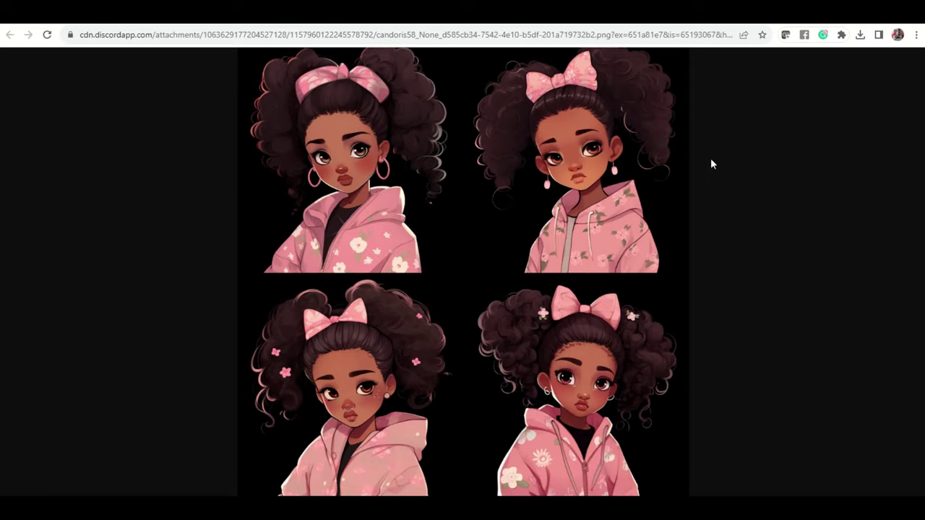
pyautogui.click(343, 178)
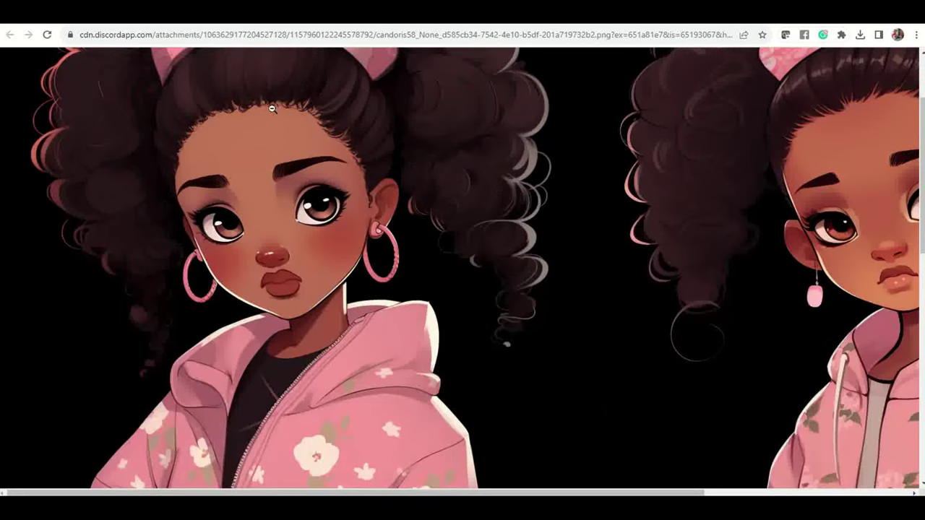
pyautogui.scroll(2, 464, 264)
pyautogui.scroll(-9, 462, 261)
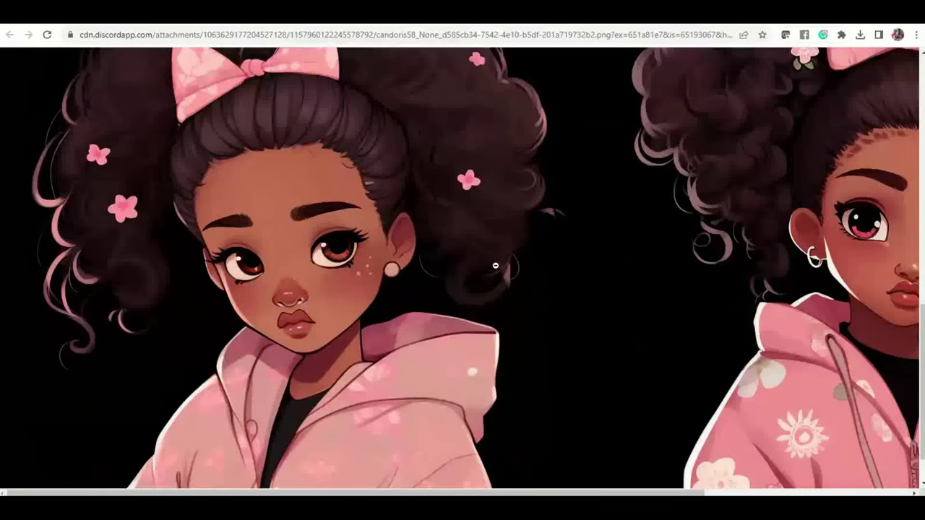
pyautogui.click(427, 195)
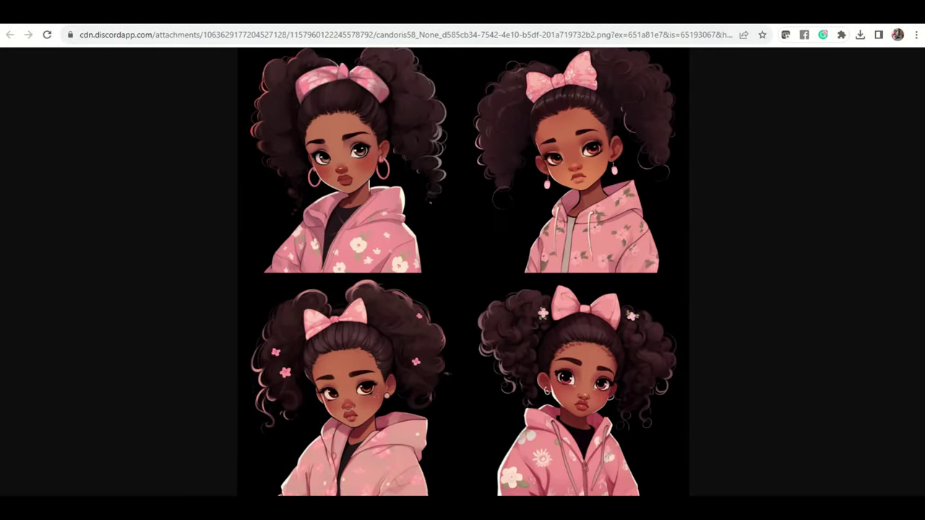
pyautogui.hotkey('ctrl', 'w')
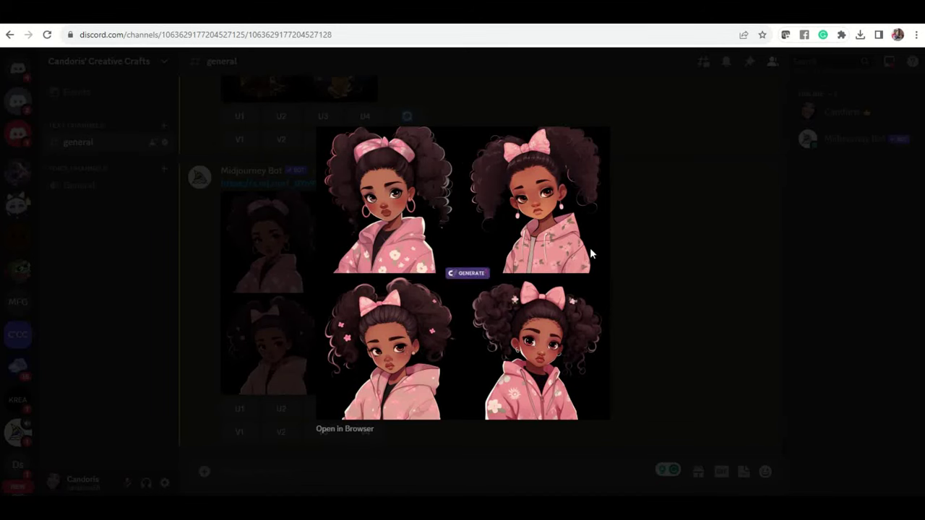
pyautogui.click(615, 227)
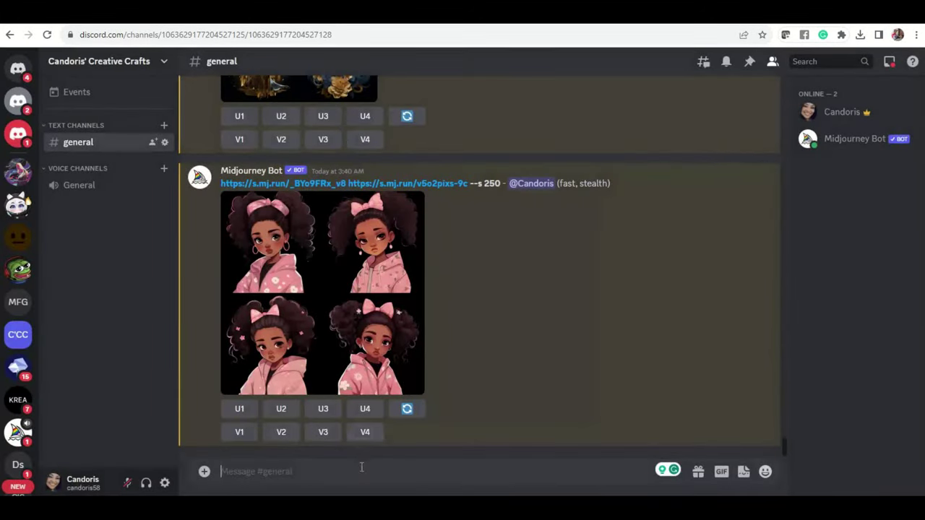
# Upscale all four images of the blended girls grid and bring the upscaled results into view
pyautogui.write('/im')
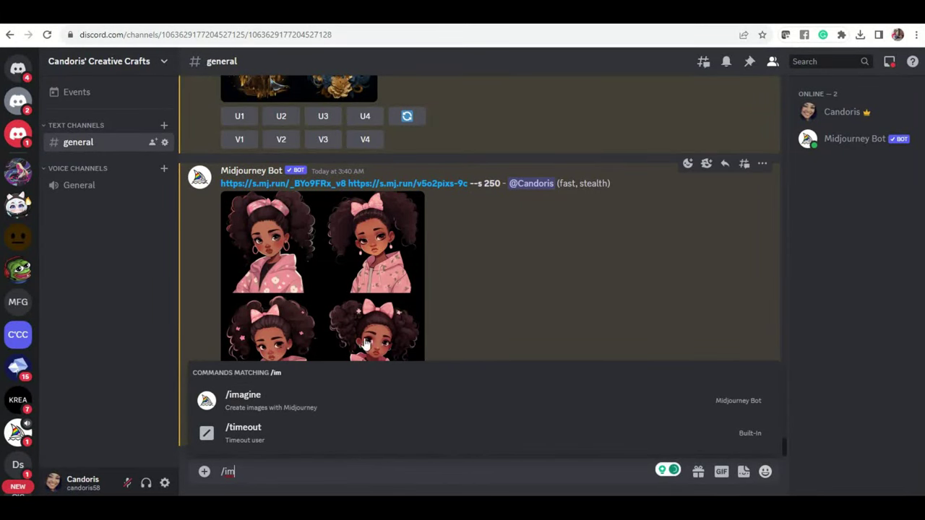
pyautogui.click(525, 302)
pyautogui.click(239, 409)
pyautogui.click(281, 319)
pyautogui.click(324, 228)
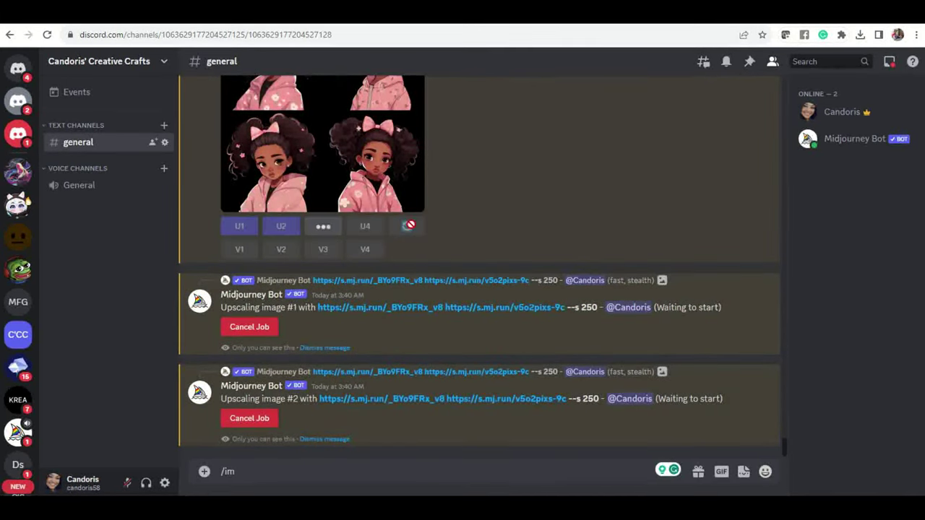
pyautogui.scroll(5, 375, 253)
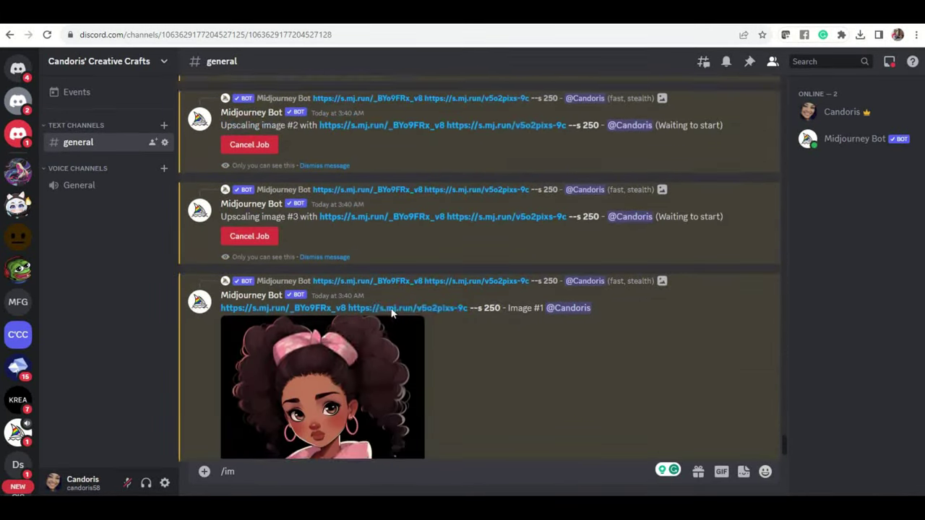
pyautogui.click(365, 279)
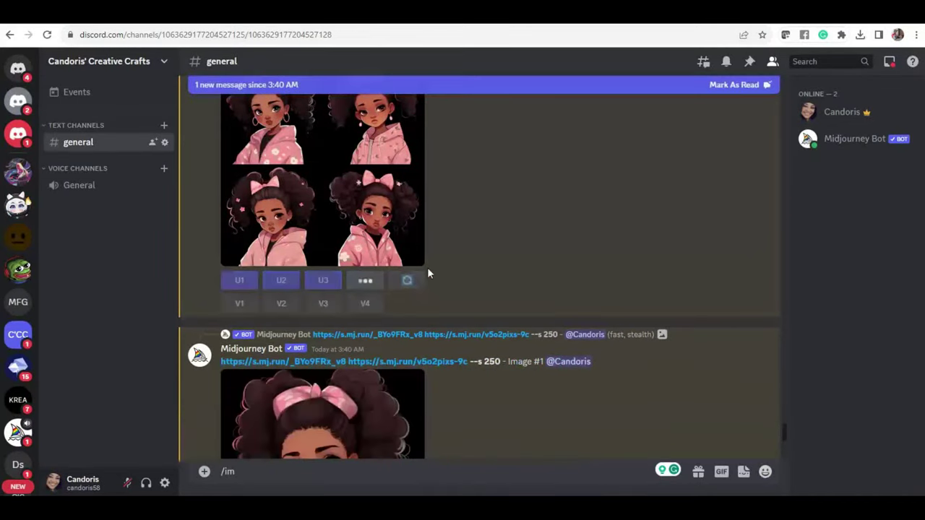
pyautogui.scroll(-2, 430, 269)
pyautogui.scroll(-10, 434, 275)
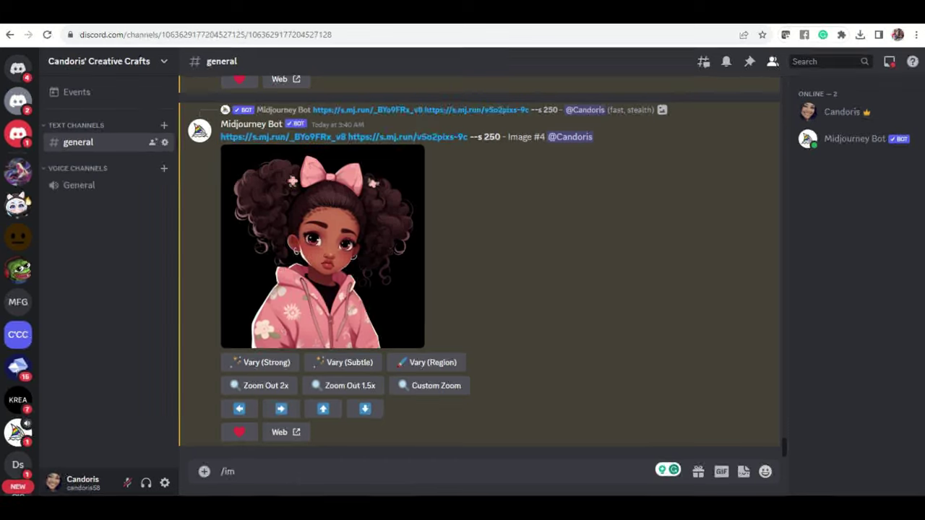
# Clear the leftover text in the message box and start a fresh Midjourney /imagine command
pyautogui.click(272, 475)
pyautogui.press('BackSpace')
pyautogui.press('BackSpace')
pyautogui.press('BackSpace')
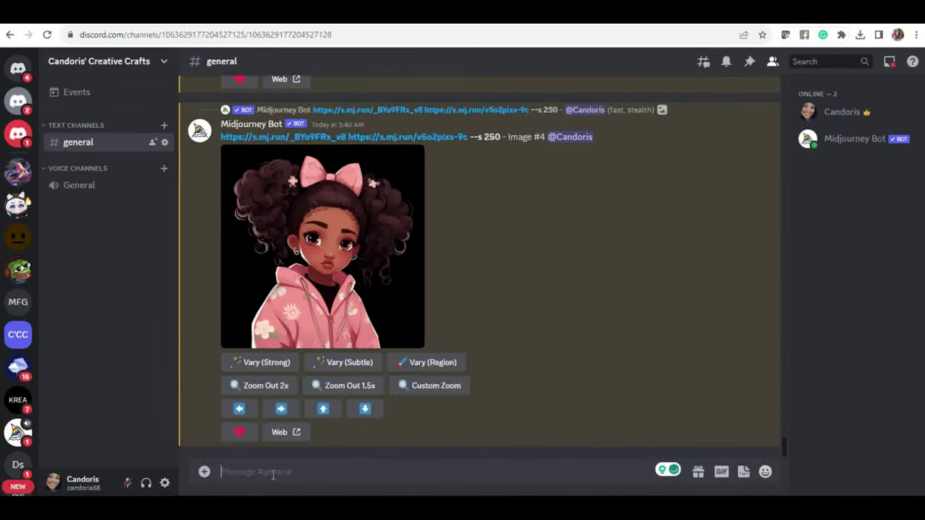
pyautogui.write('/')
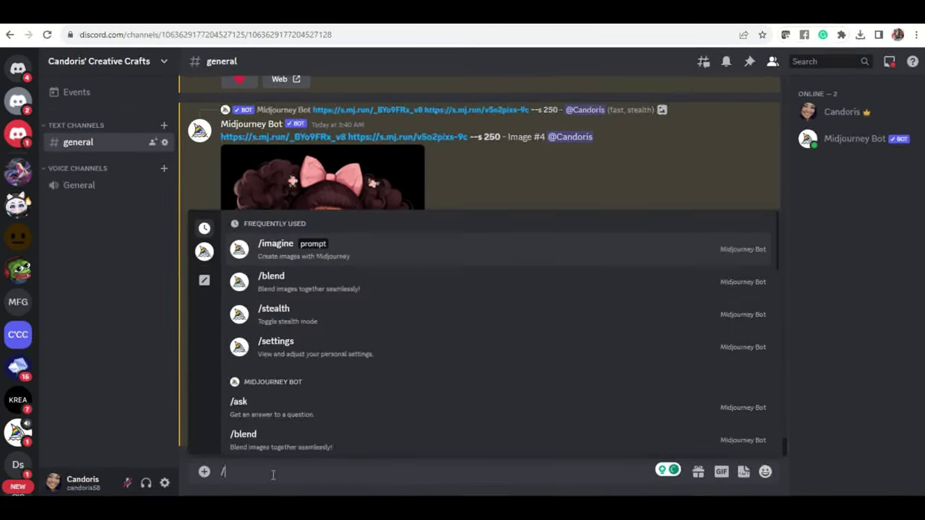
pyautogui.write('im')
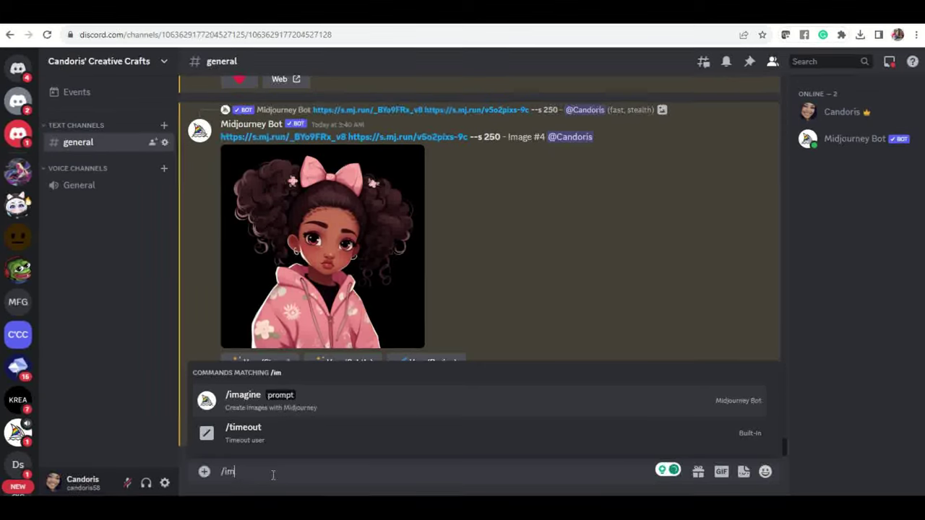
pyautogui.press('Tab')
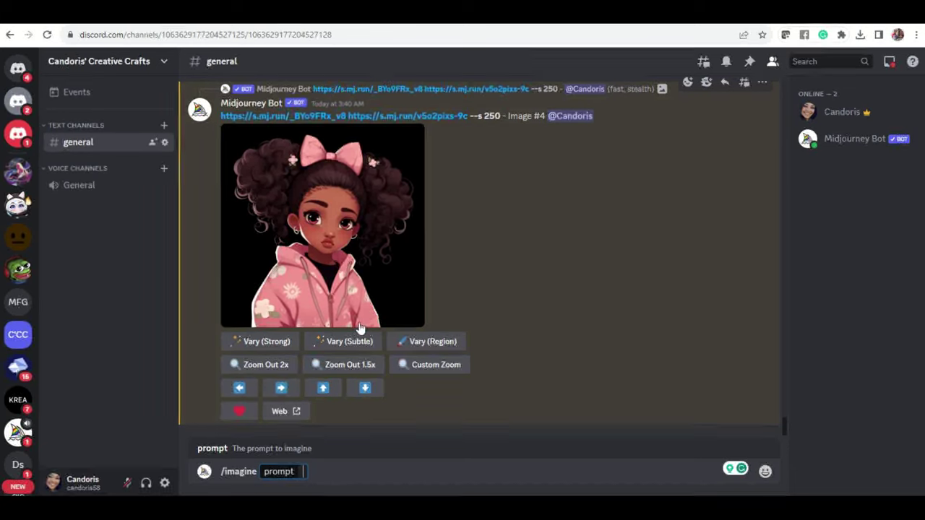
# Paste the image address of upscaled Image #4 into the prompt and remove everything after .png
pyautogui.click(357, 214)
pyautogui.rightClick(465, 232)
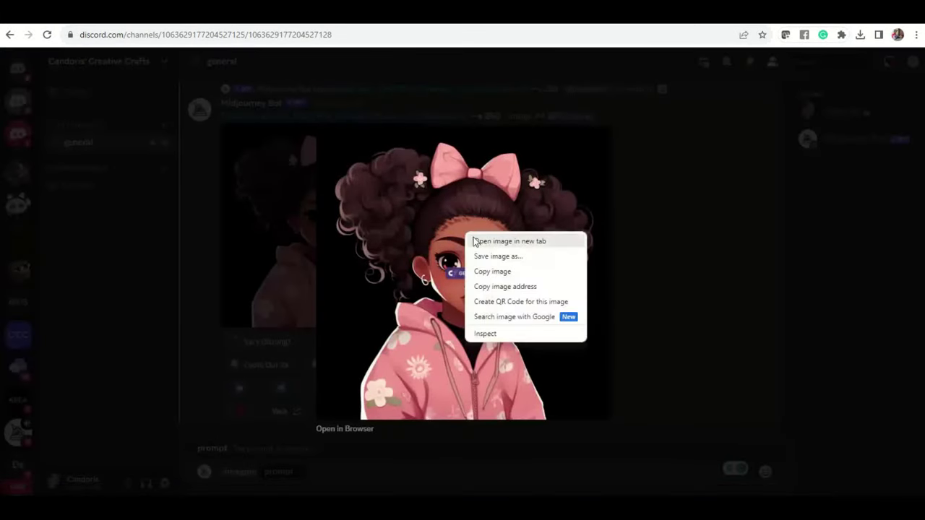
pyautogui.click(508, 287)
pyautogui.click(352, 471)
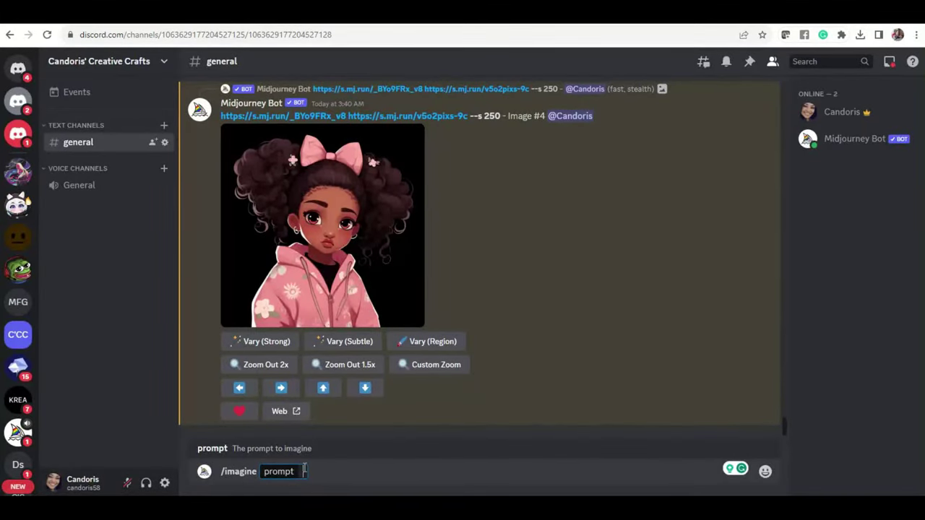
pyautogui.hotkey('ctrl', 'v')
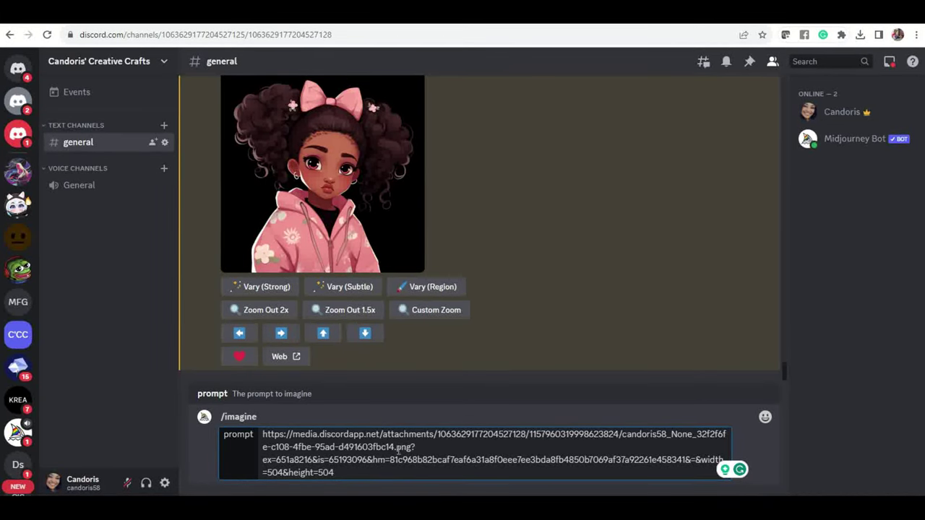
pyautogui.moveTo(411, 446); pyautogui.dragTo(422, 472)
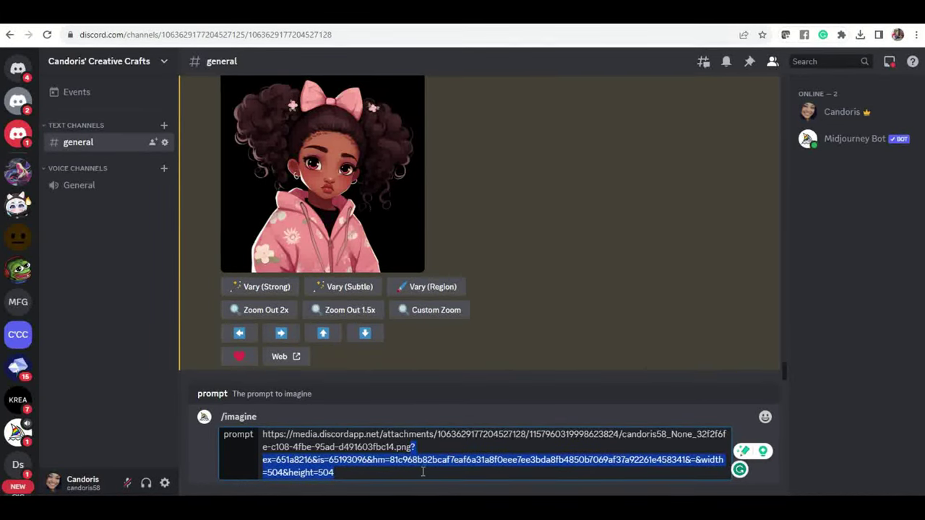
pyautogui.press('BackSpace')
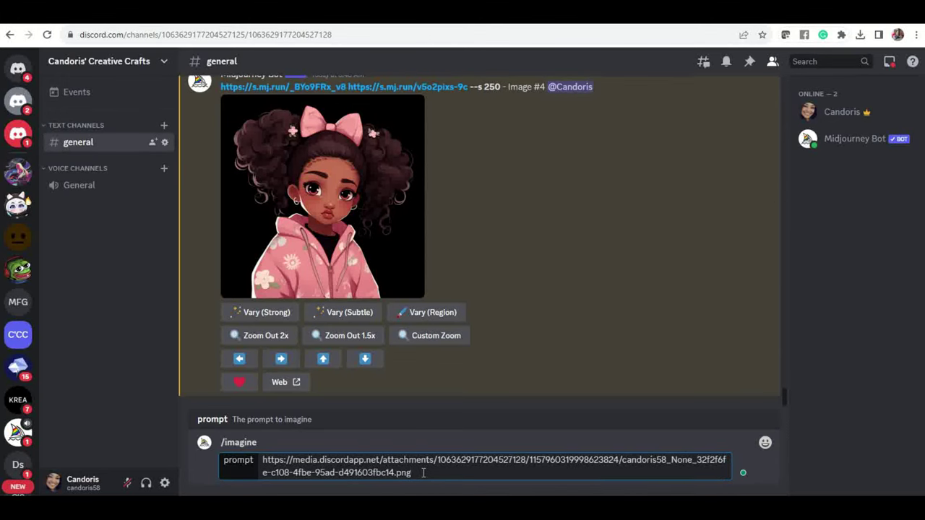
# Add the image address of upscaled Image #3 to the prompt, cut off everything after .png, and end it with a comma
pyautogui.scroll(-5, 385, 381)
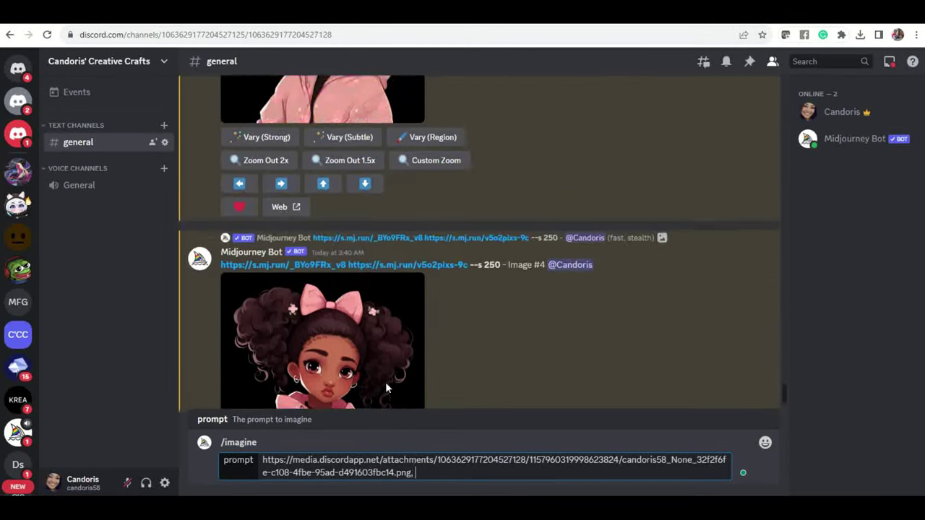
pyautogui.click(333, 217)
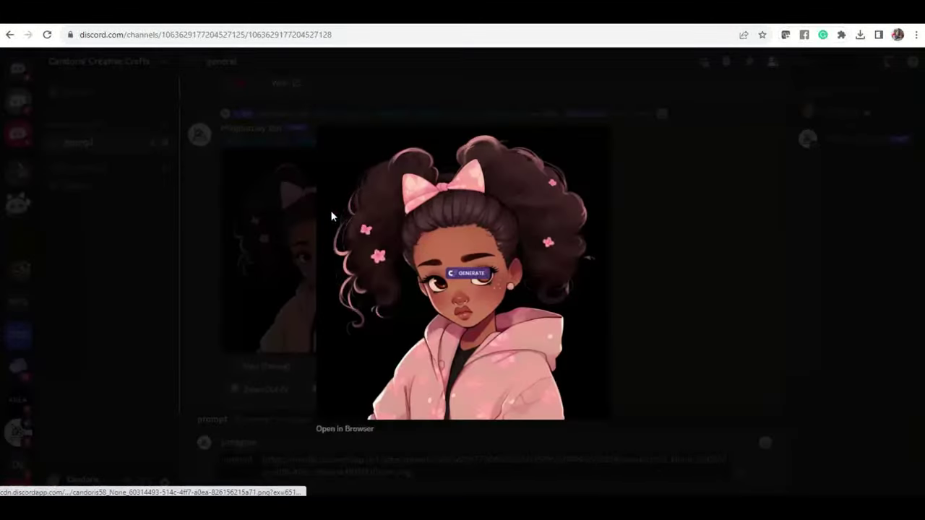
pyautogui.rightClick(390, 214)
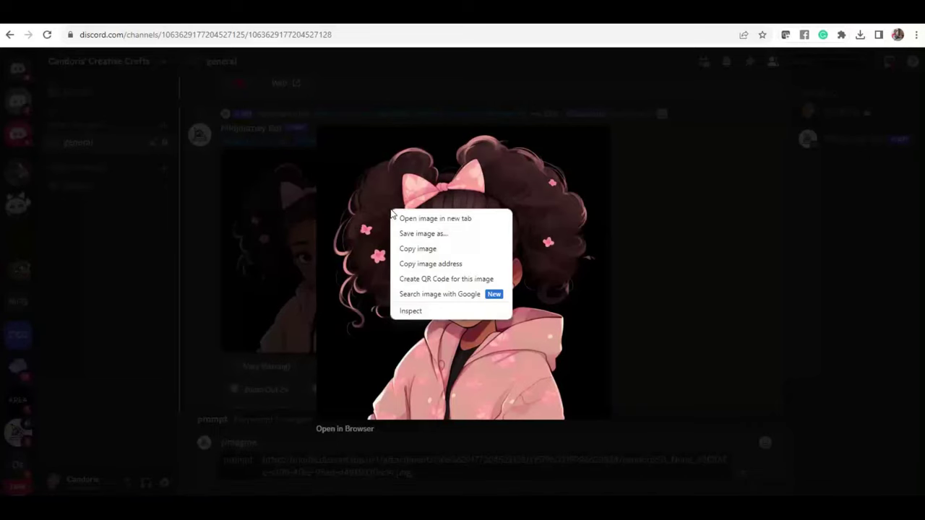
pyautogui.click(443, 267)
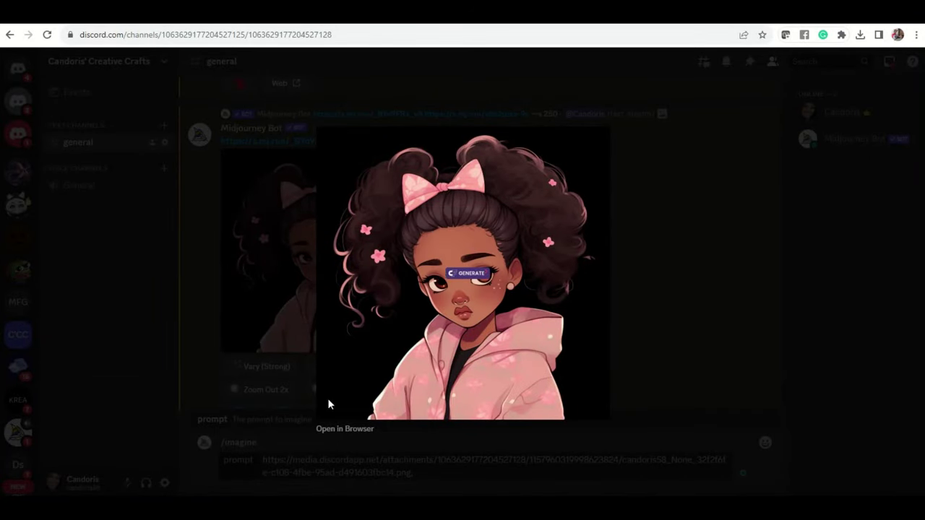
pyautogui.click(650, 472)
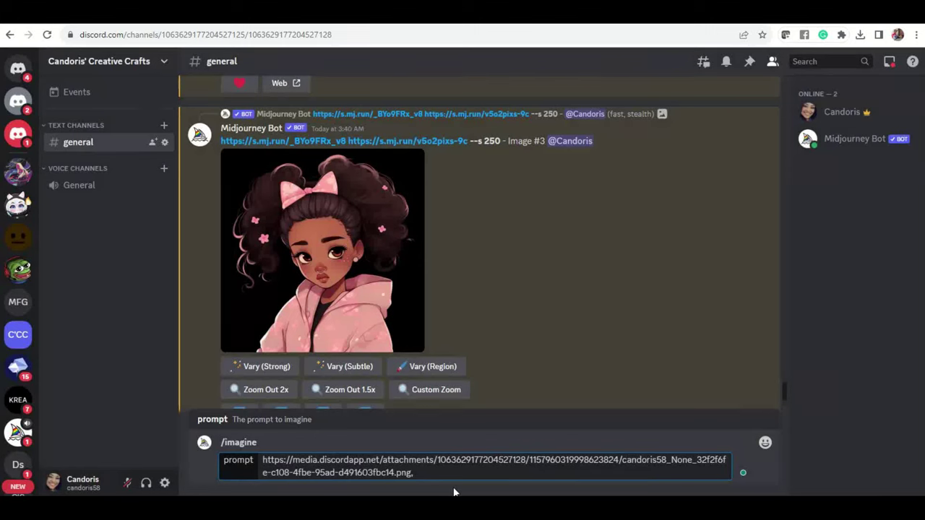
pyautogui.hotkey('ctrl', 'v')
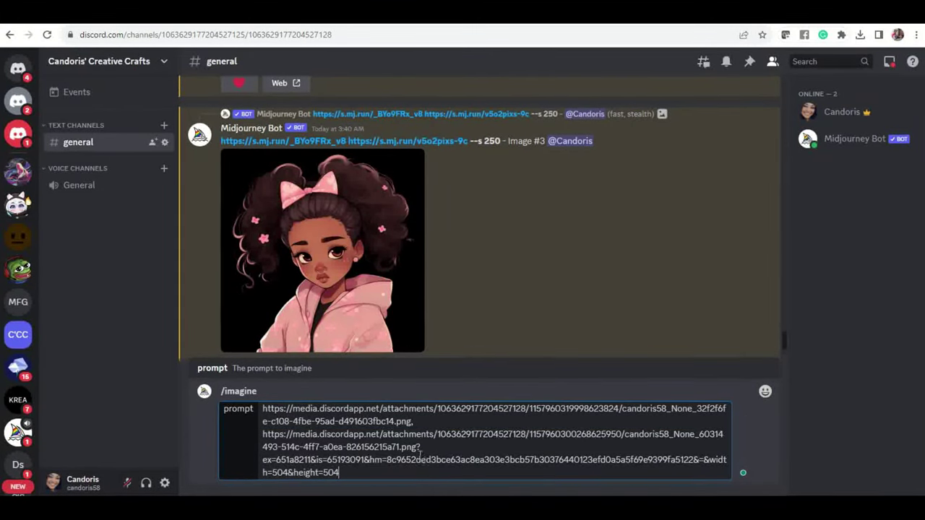
pyautogui.moveTo(422, 448); pyautogui.dragTo(419, 460)
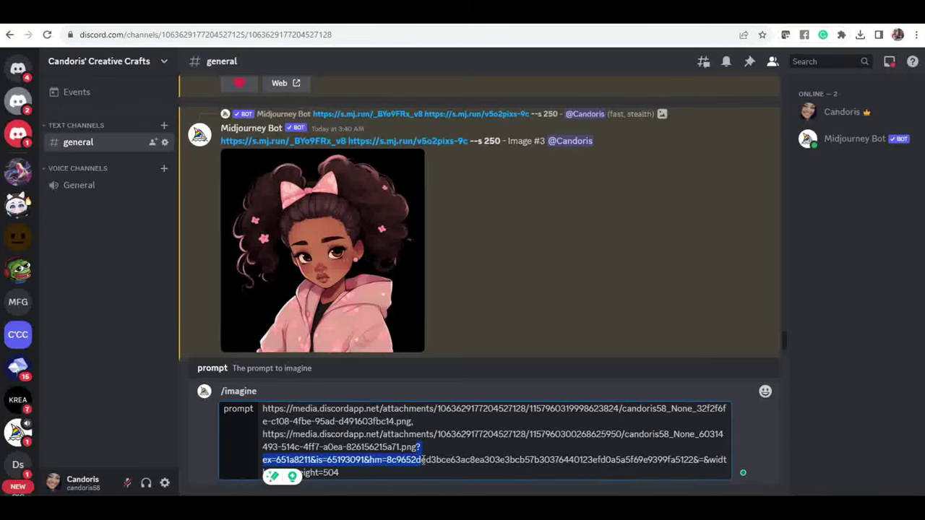
pyautogui.click(419, 460)
pyautogui.moveTo(418, 446); pyautogui.dragTo(436, 474)
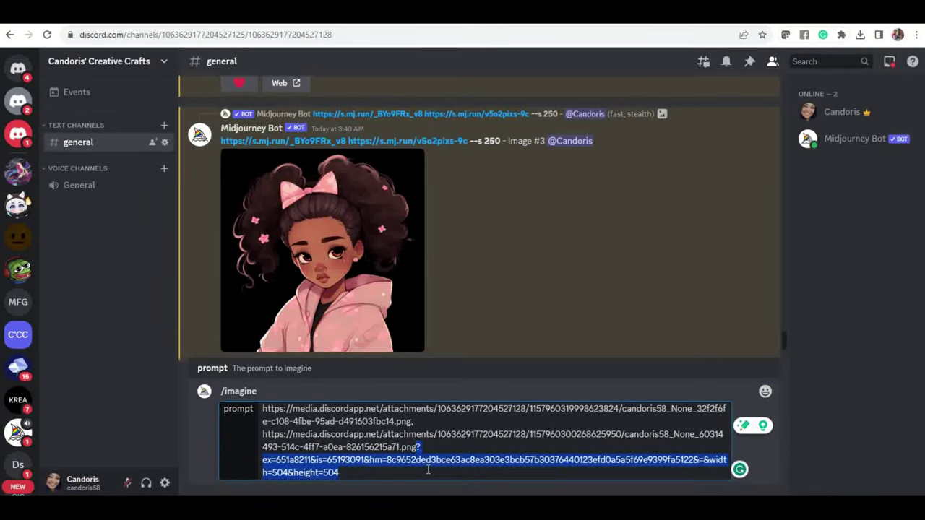
pyautogui.press('BackSpace')
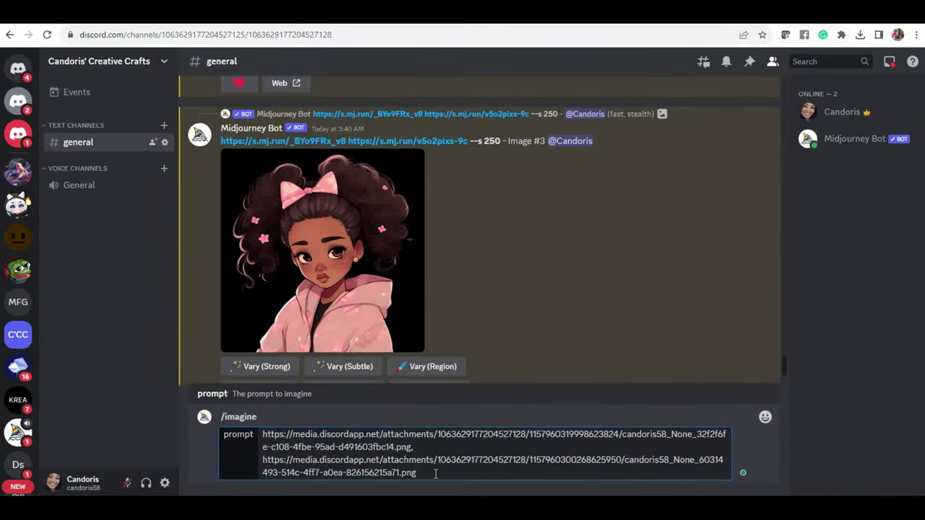
pyautogui.write(',')
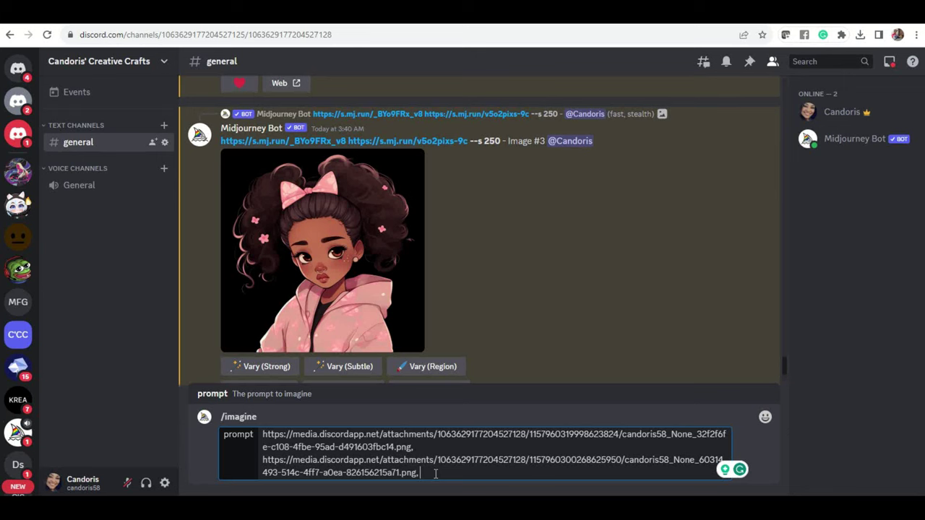
# Complete the prompt with "vibrant colors, center composition, --ar 4:5 --s250" and submit it
pyautogui.write(' vibrant colors, center compos')
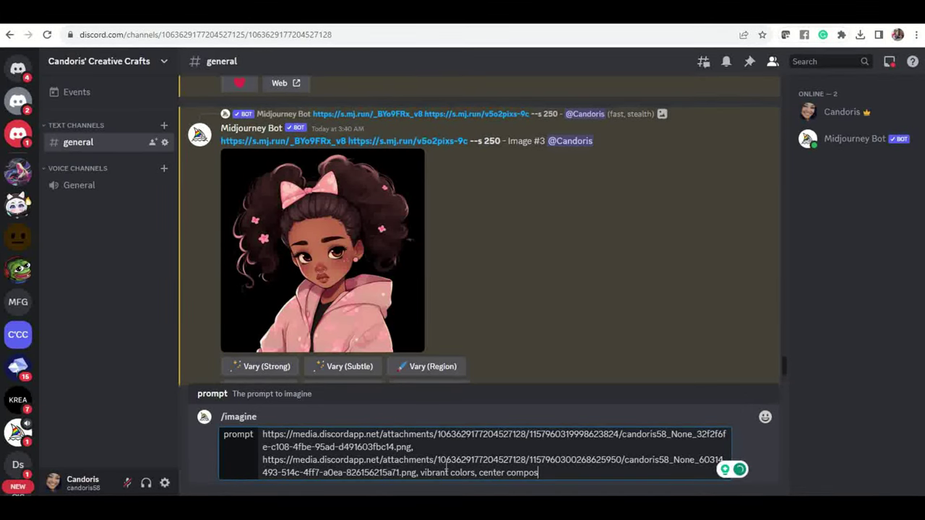
pyautogui.write('ition, --ar 4:5 --s250')
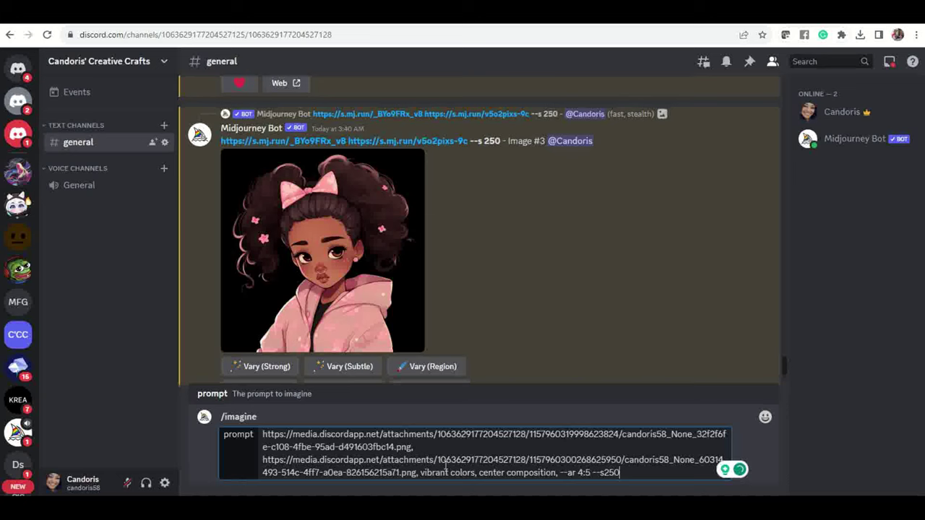
pyautogui.press('Return')
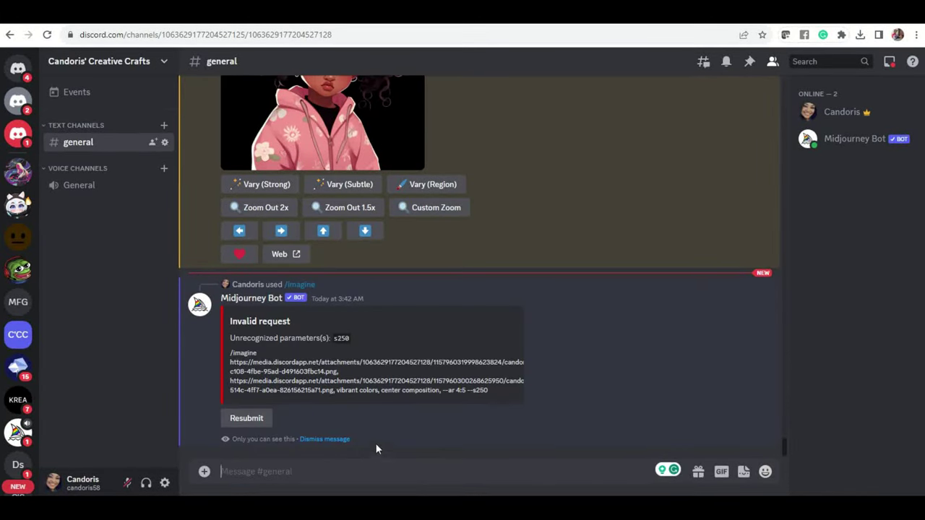
# Reuse the rejected prompt in a new /imagine command with the parameter corrected to --s 250, submit it, and dismiss the invalid request message
pyautogui.moveTo(509, 396); pyautogui.dragTo(230, 362)
pyautogui.rightClick(279, 385)
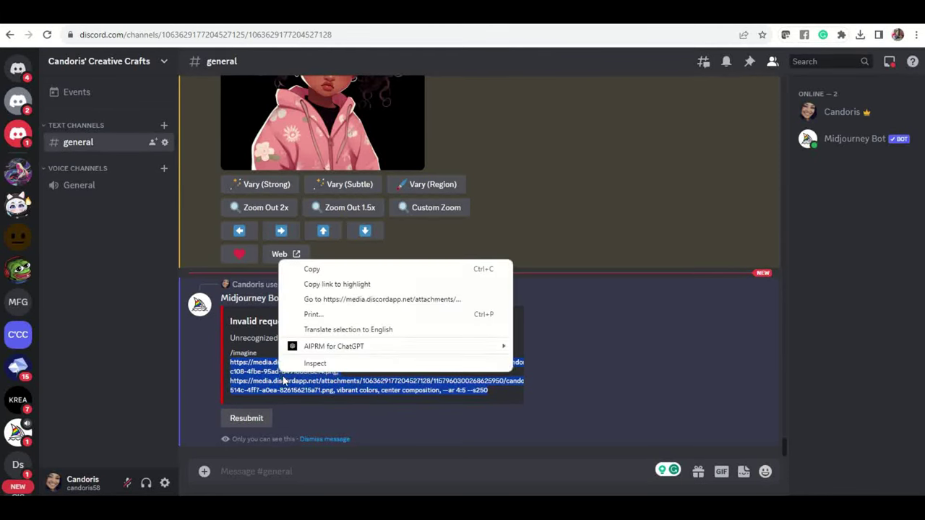
pyautogui.click(325, 273)
pyautogui.click(282, 474)
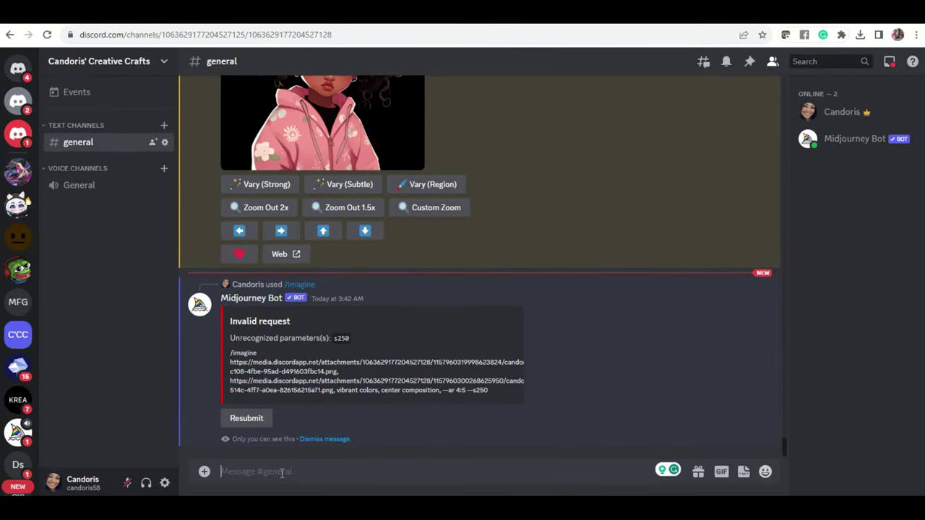
pyautogui.write('/i')
pyautogui.press('Tab')
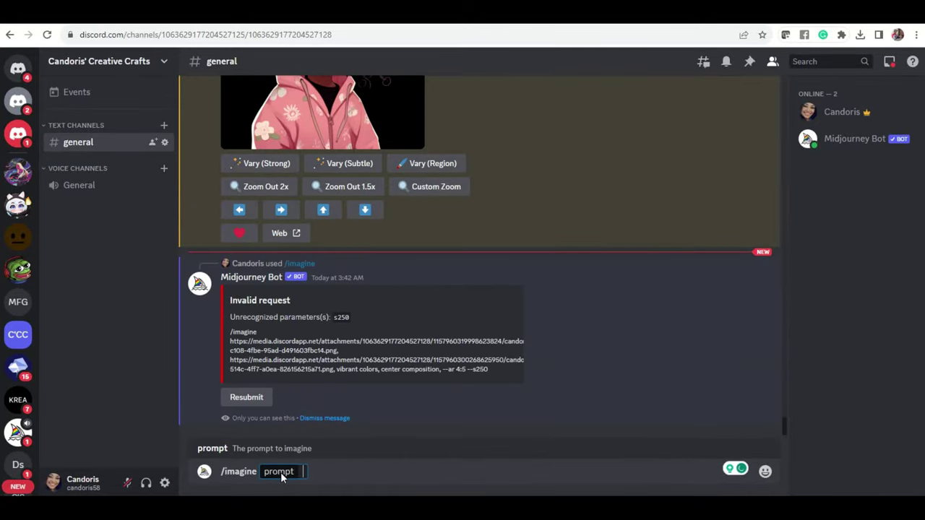
pyautogui.hotkey('ctrl', 'v')
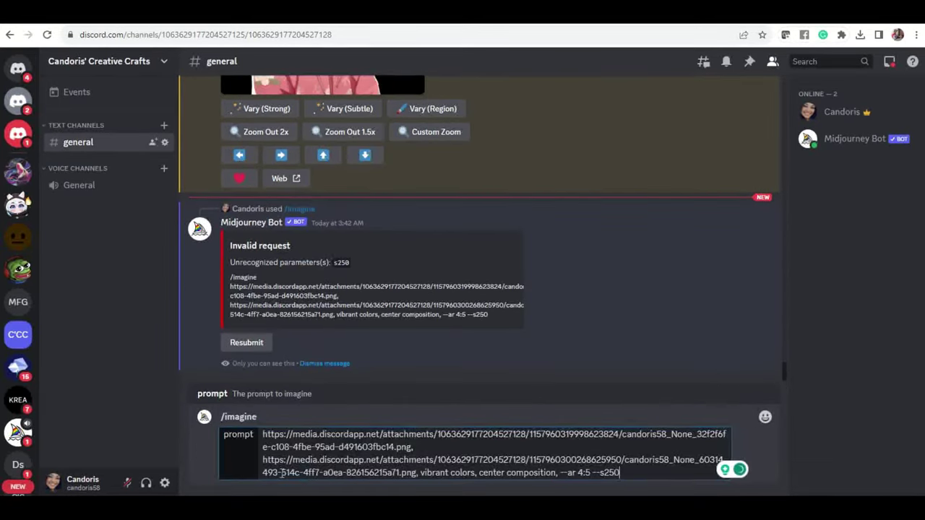
pyautogui.click(605, 473)
pyautogui.press('Return')
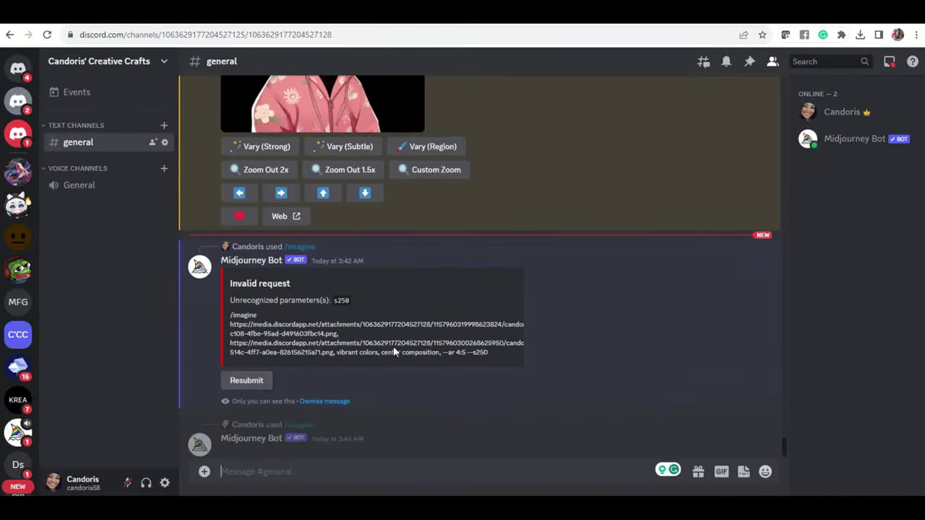
pyautogui.click(337, 380)
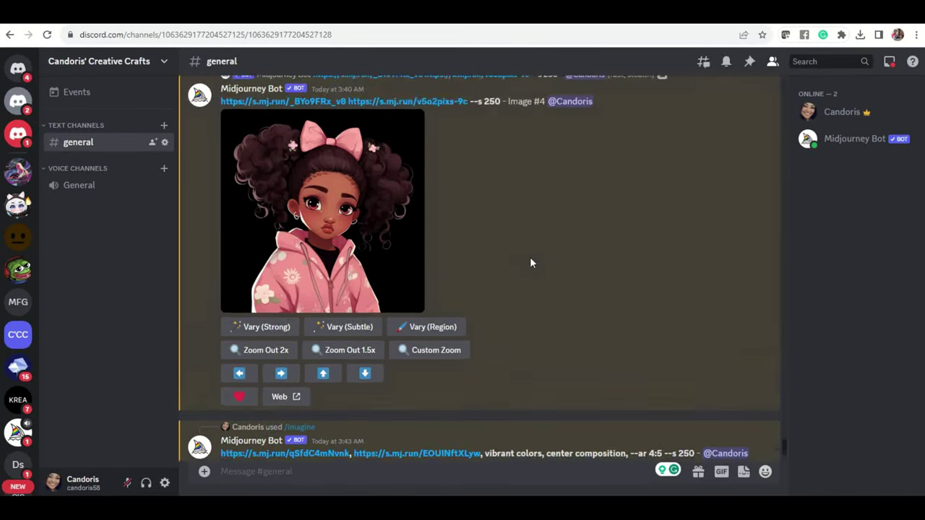
# Review the earlier upscaled girls, and open the new vibrant colors image grid in the browser to examine it enlarged
pyautogui.scroll(10, 519, 253)
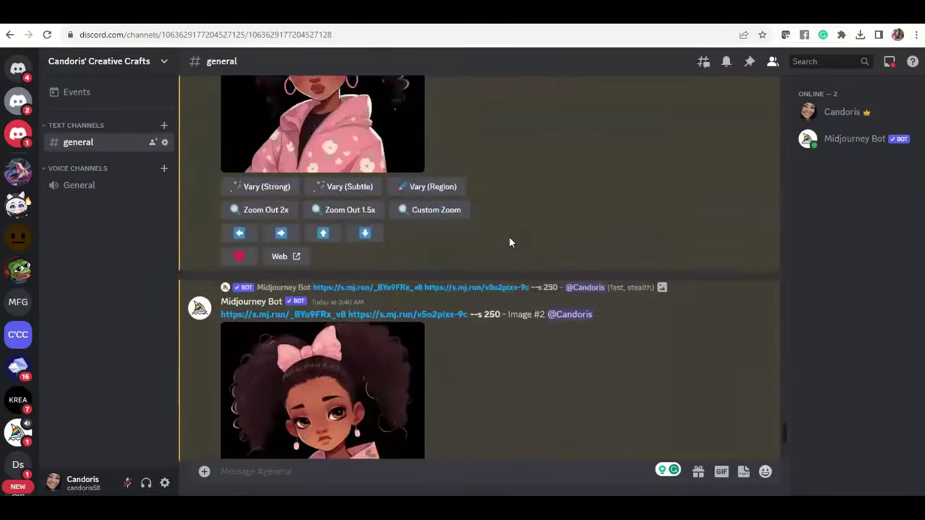
pyautogui.scroll(-7, 508, 239)
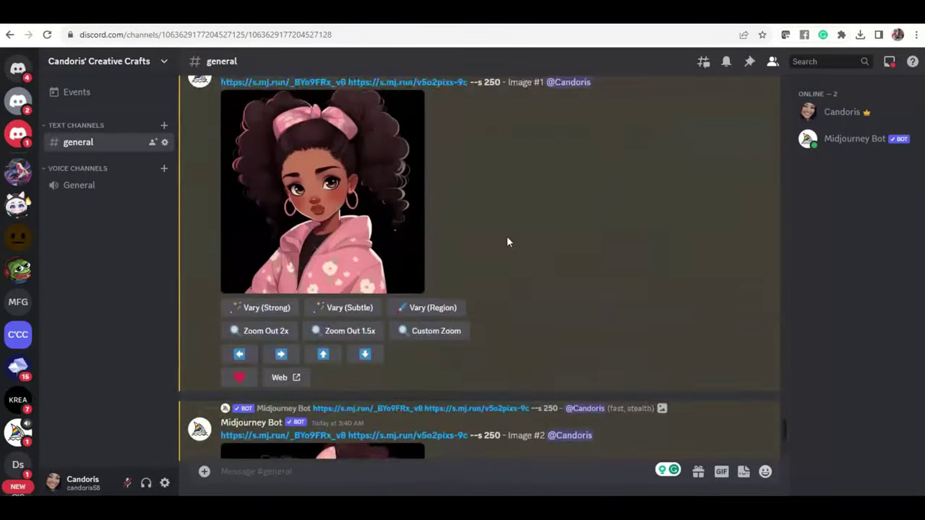
pyautogui.scroll(-8, 506, 235)
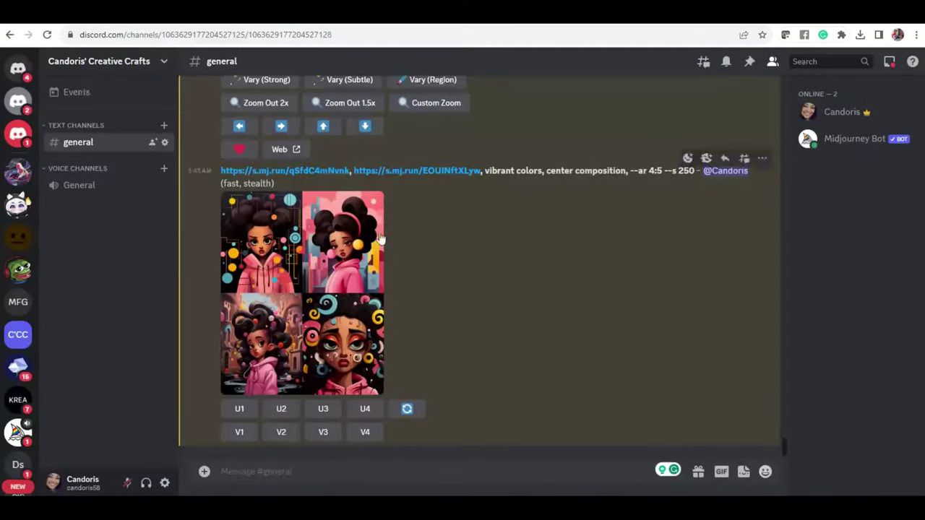
pyautogui.click(309, 291)
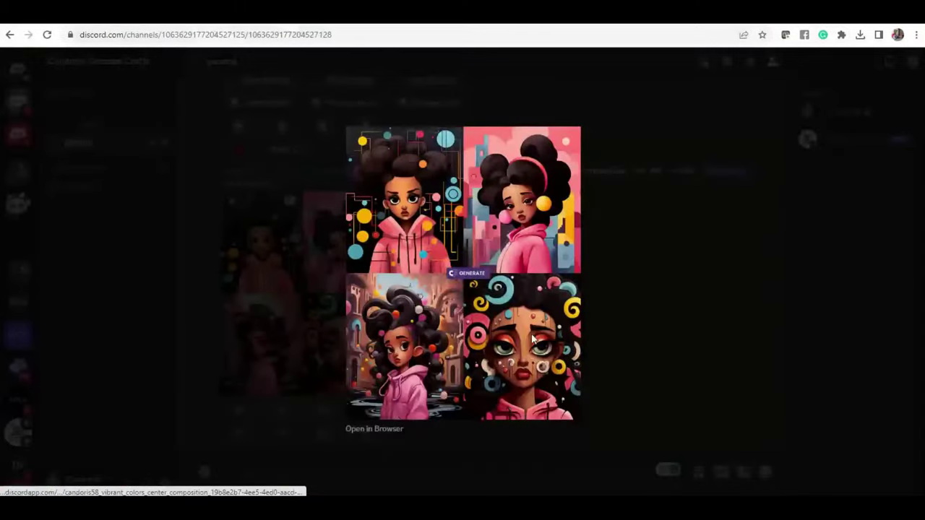
pyautogui.click(399, 430)
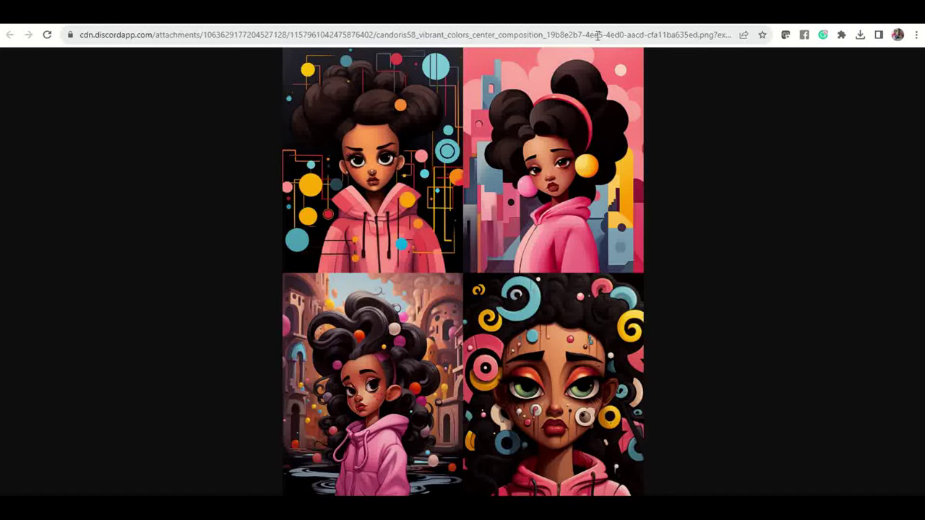
# Switch to the Creative Fabrica product page for Adorable Little Black Girls and bring its download option into view
pyautogui.click(615, 359)
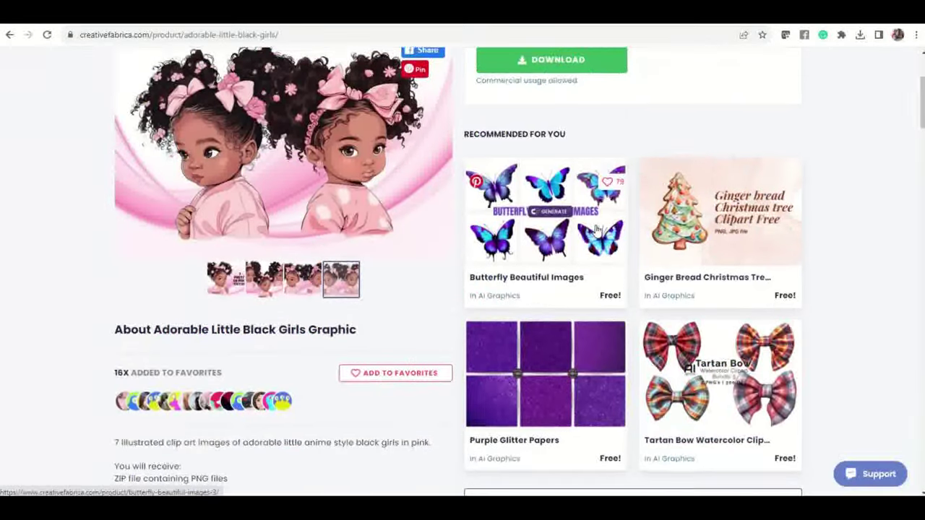
pyautogui.scroll(3, 550, 146)
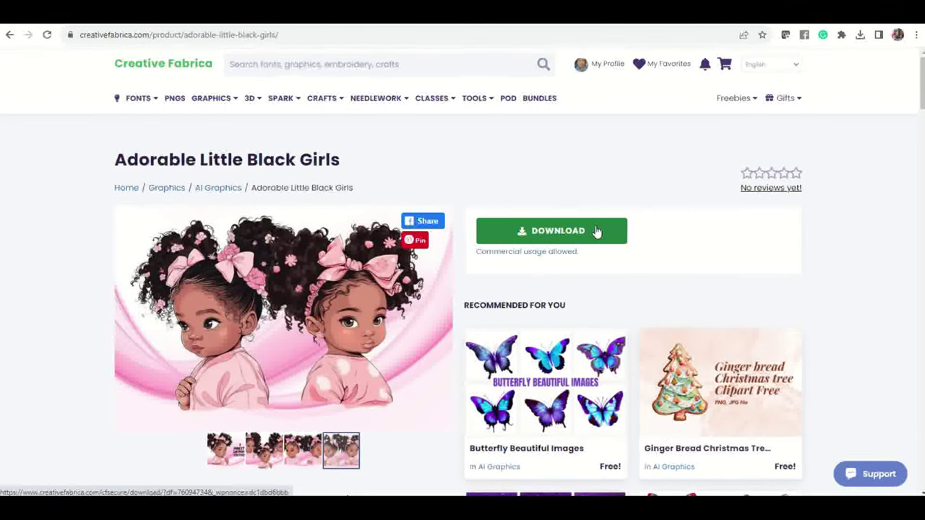
# Return to the Afrocentric Artistry designer page, browse its clip art listings, and open Beautiful, Stylish Black Women Clip Art
pyautogui.click(7, 35)
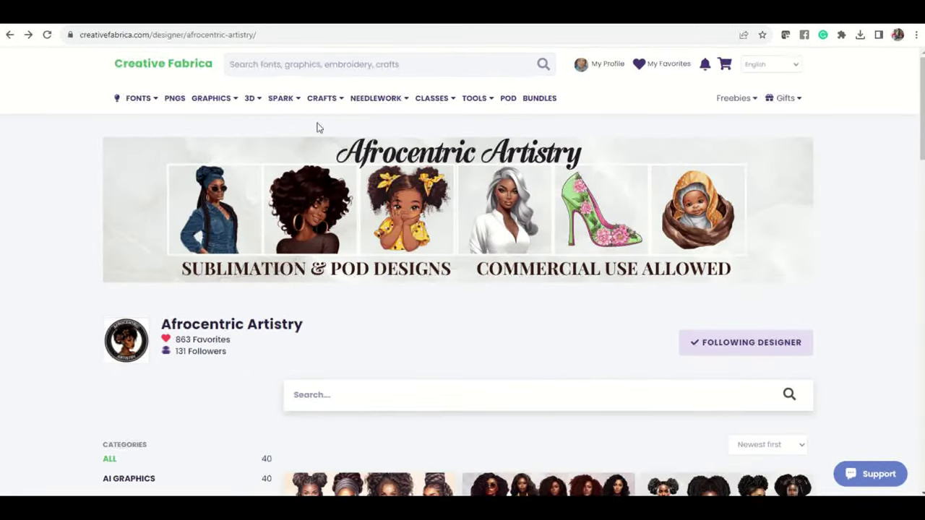
pyautogui.scroll(-10, 574, 236)
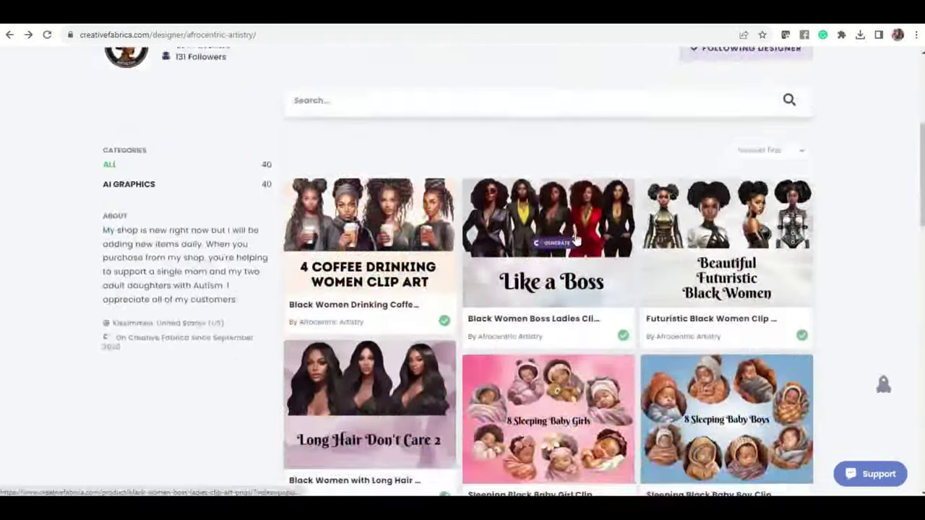
pyautogui.scroll(-10, 576, 239)
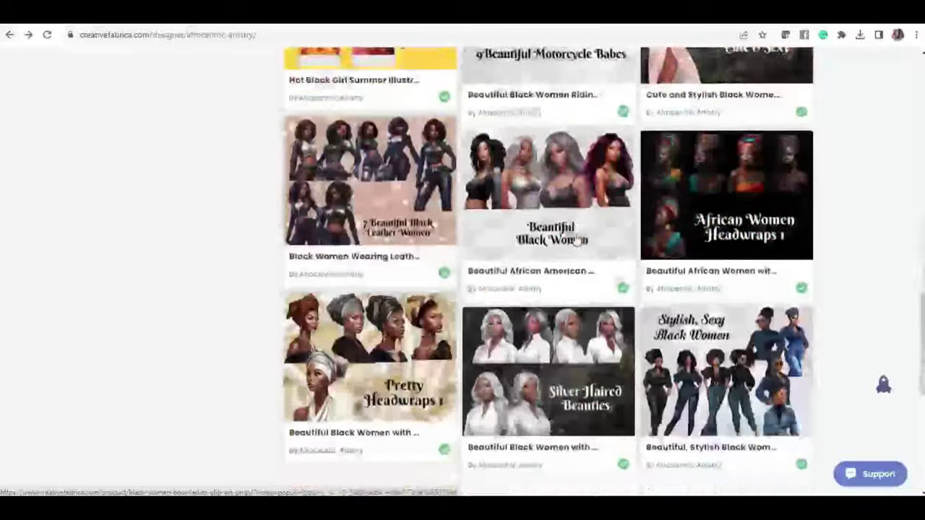
pyautogui.scroll(-10, 576, 239)
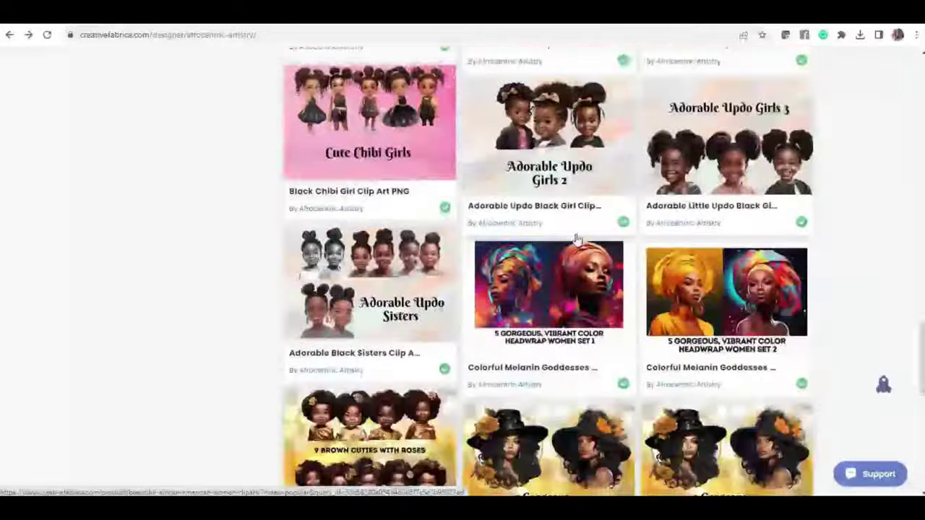
pyautogui.scroll(-5, 576, 239)
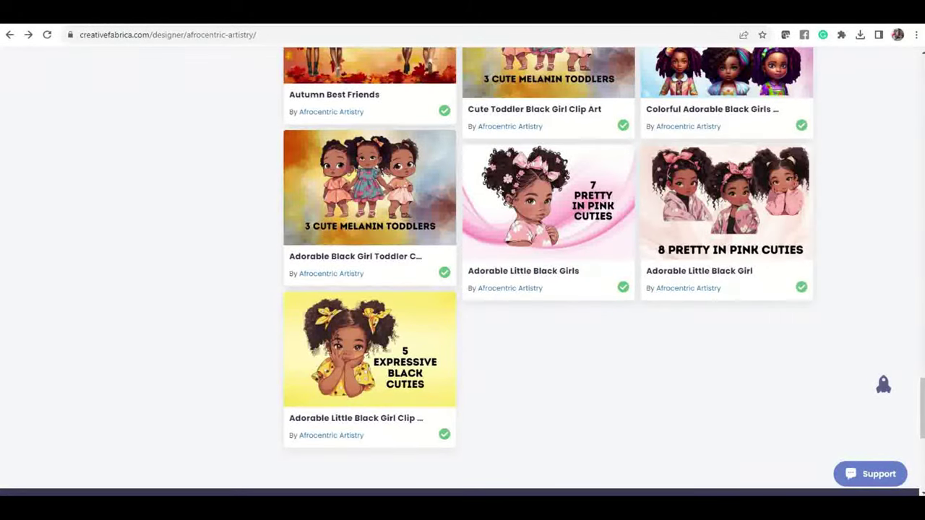
pyautogui.scroll(8, 635, 315)
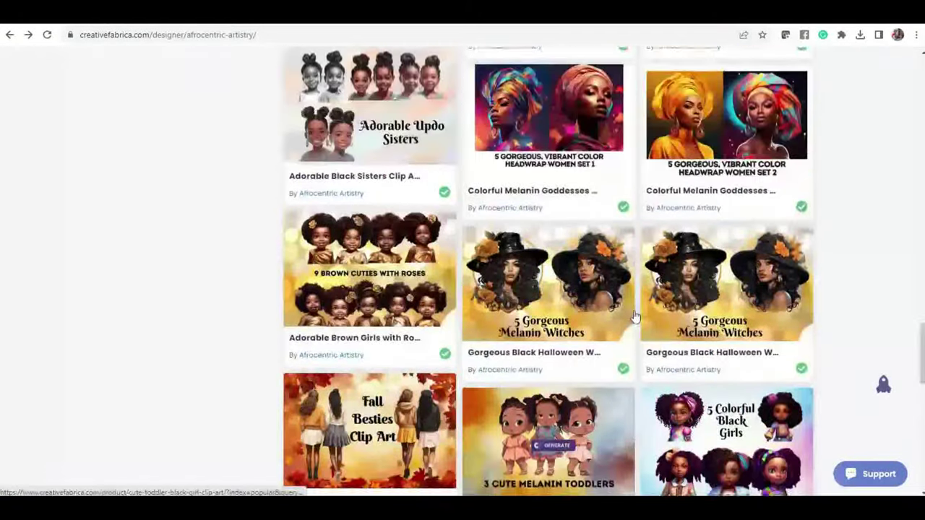
pyautogui.scroll(8, 634, 316)
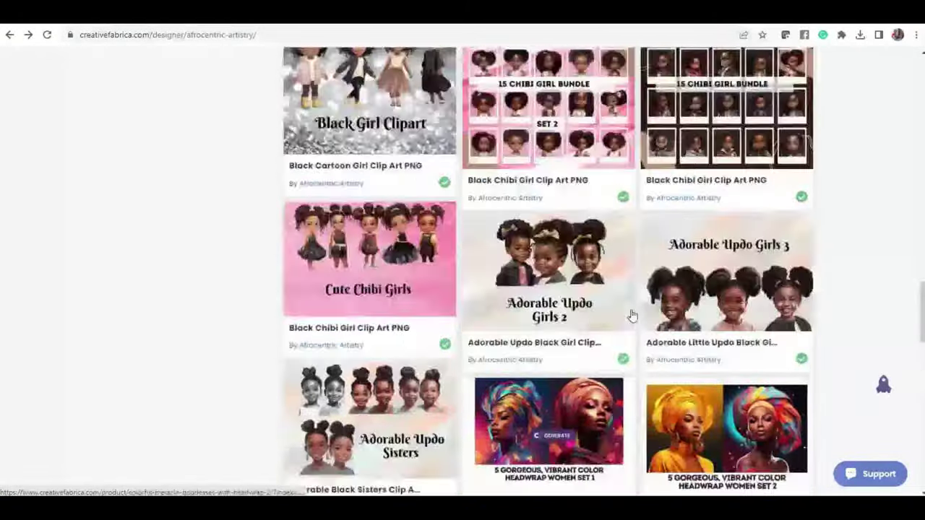
pyautogui.scroll(10, 287, 351)
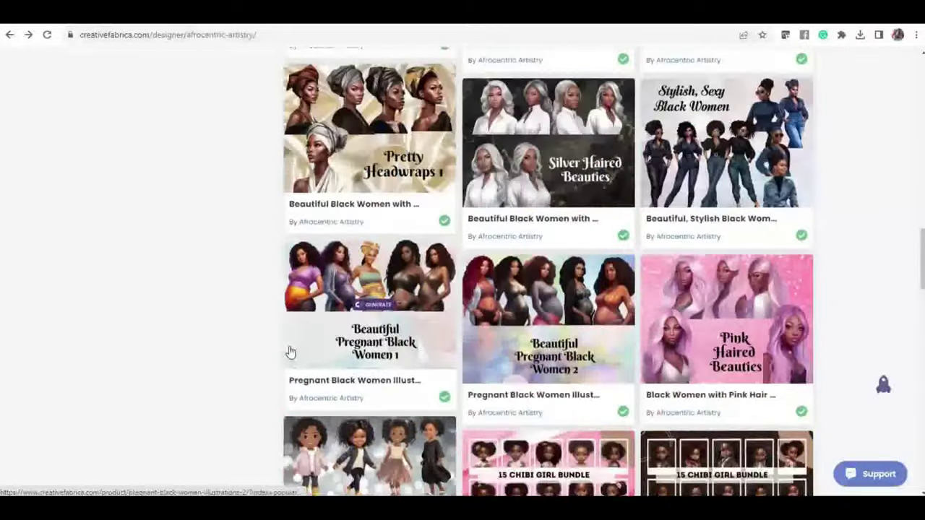
pyautogui.scroll(3, 288, 351)
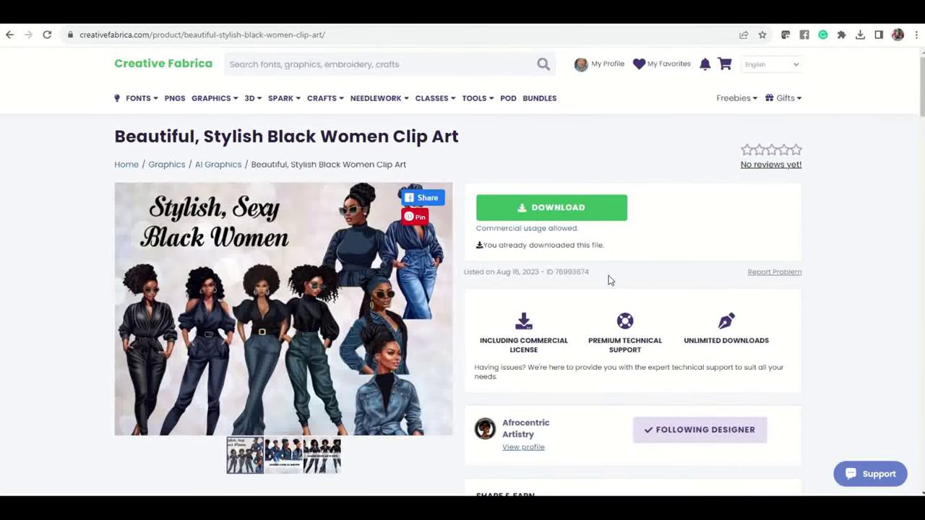
# Examine the Beautiful, Stylish Black Women Clip Art page, including its description, license terms, designer details and related products
pyautogui.scroll(-5, 610, 280)
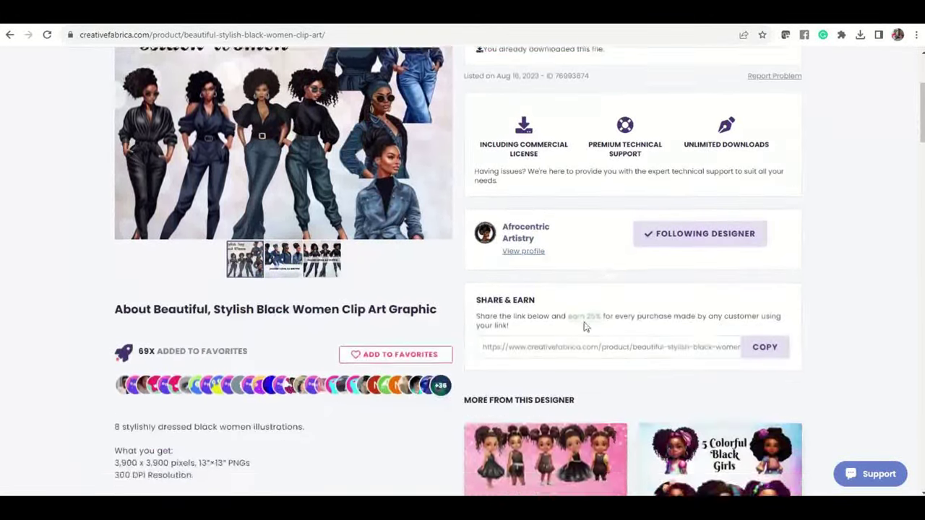
pyautogui.scroll(2, 572, 376)
pyautogui.scroll(-7, 561, 401)
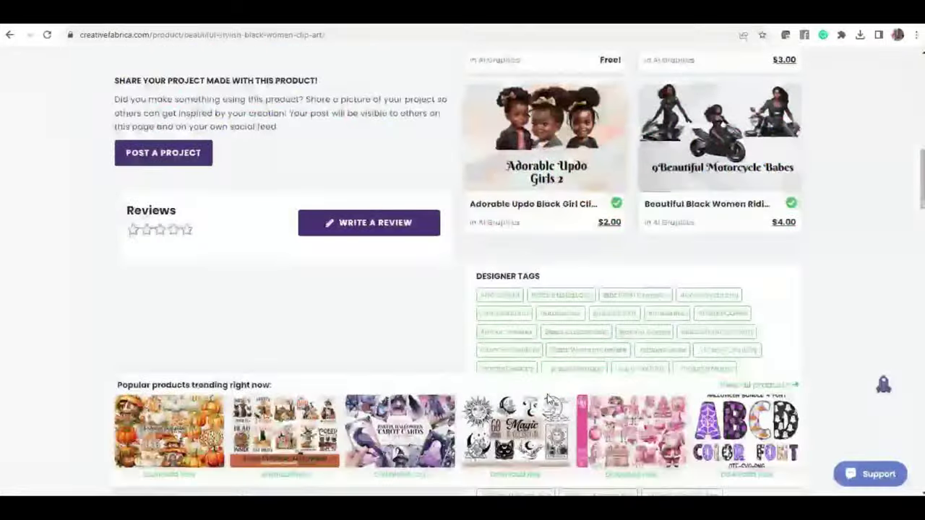
pyautogui.scroll(-6, 482, 318)
pyautogui.scroll(3, 479, 311)
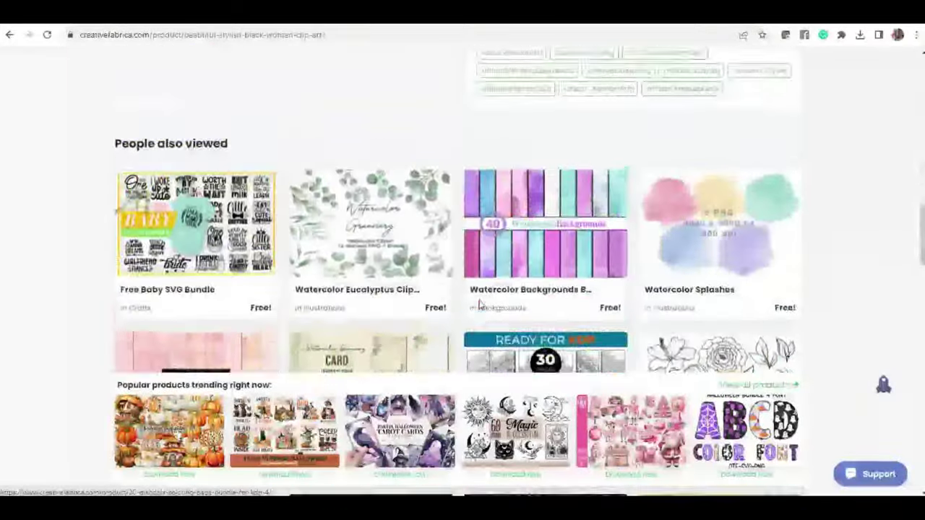
pyautogui.scroll(4, 477, 305)
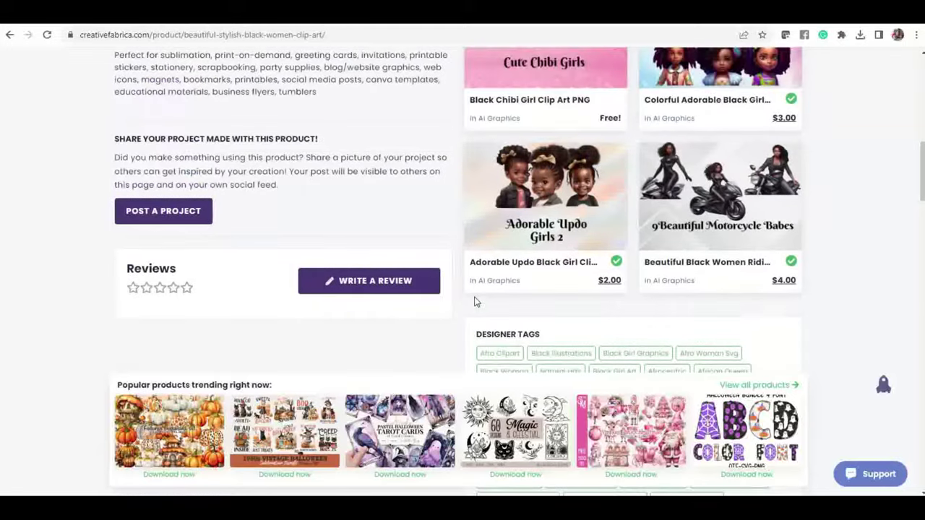
pyautogui.scroll(3, 474, 302)
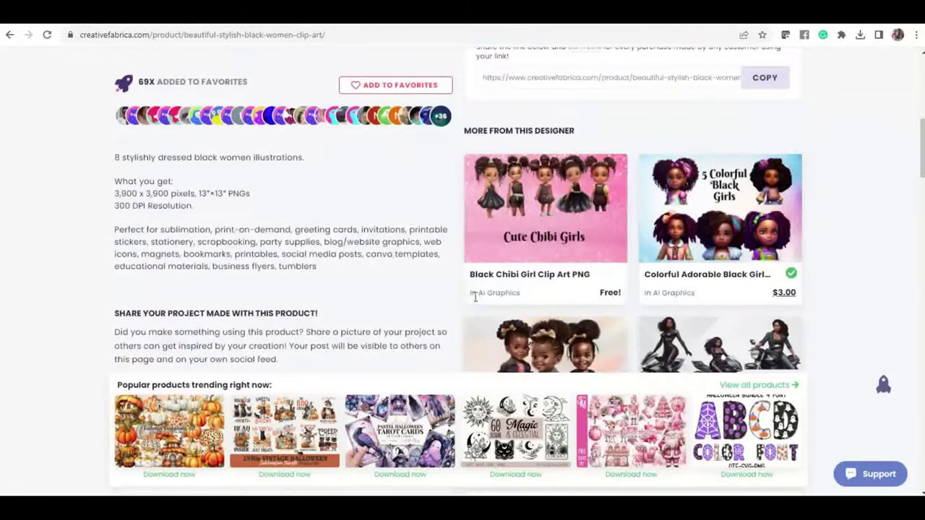
pyautogui.scroll(2, 476, 300)
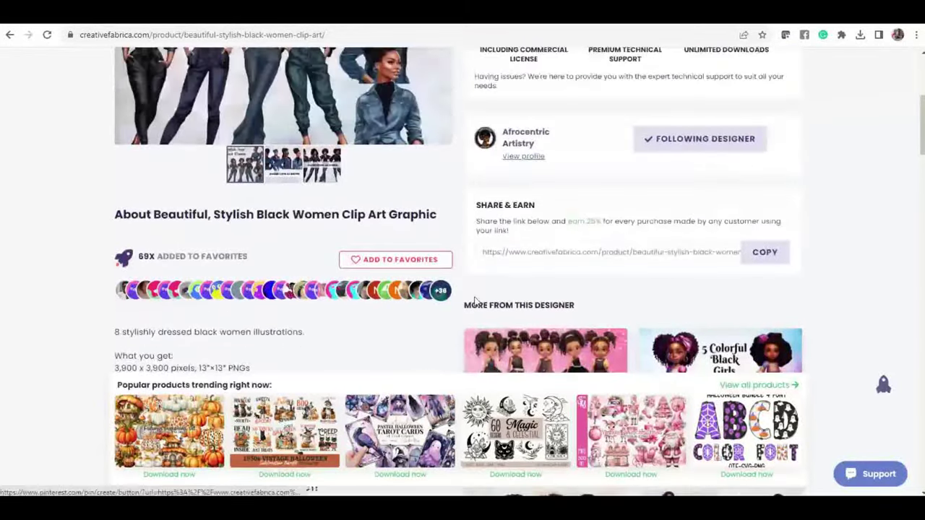
pyautogui.scroll(1, 475, 302)
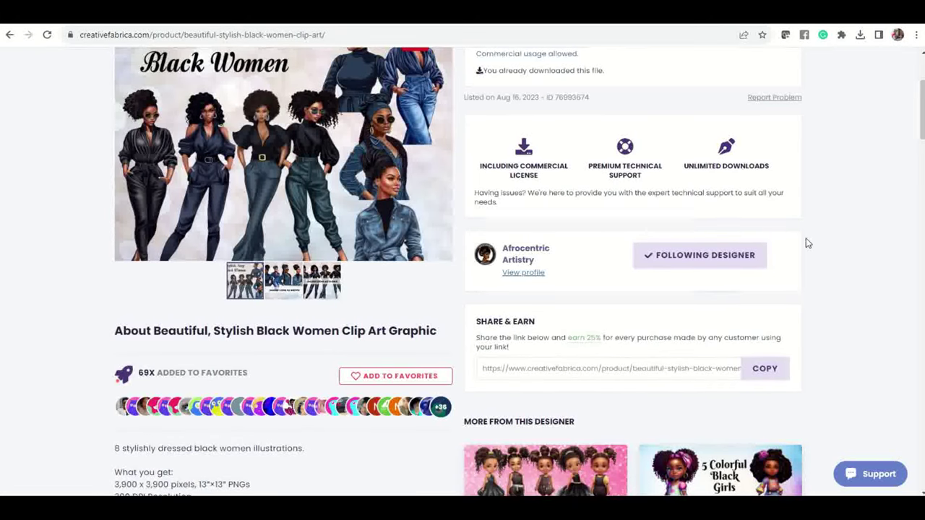
pyautogui.scroll(3, 560, 167)
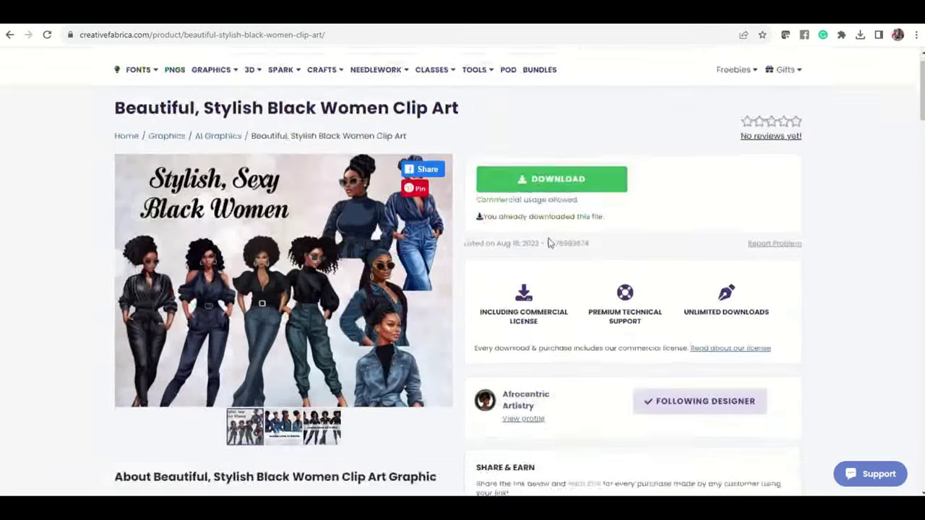
pyautogui.scroll(-5, 549, 244)
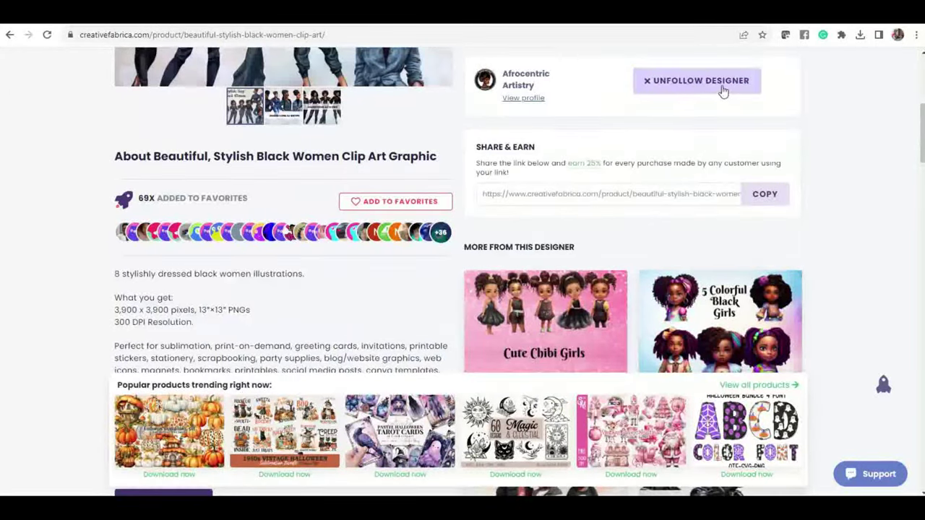
# Search Creative Fabrica for "t-shirt"
pyautogui.scroll(5, 460, 244)
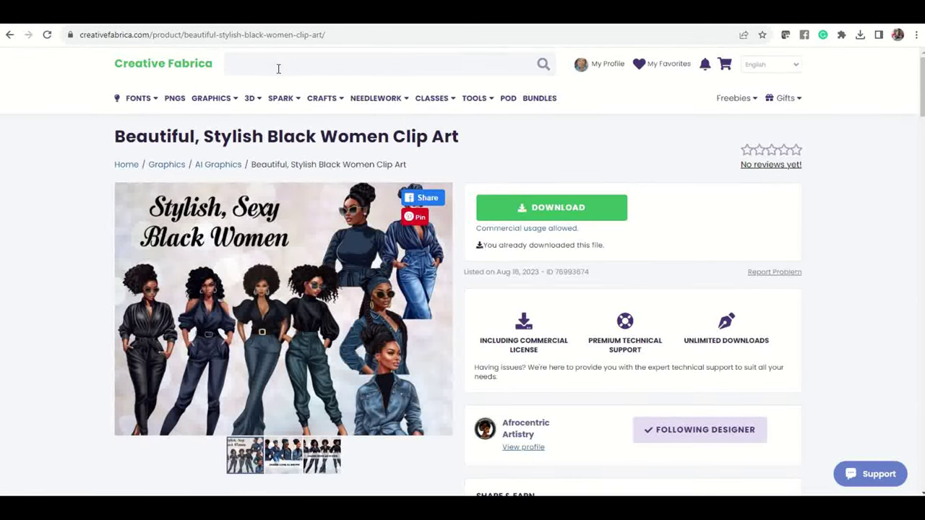
pyautogui.write('tpsh')
pyautogui.press('BackSpace')
pyautogui.press('BackSpace')
pyautogui.press('BackSpace')
pyautogui.write('-shirt')
pyautogui.press('Return')
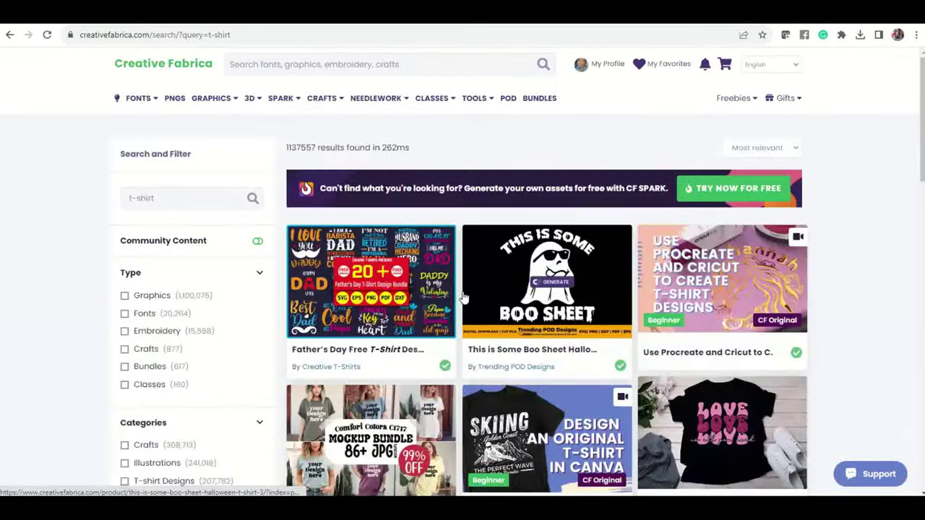
# Open the Funny SVG Bundle | Funny T-shirt Bundle product from the results and preview its individual sweatshirt designs
pyautogui.scroll(-6, 465, 298)
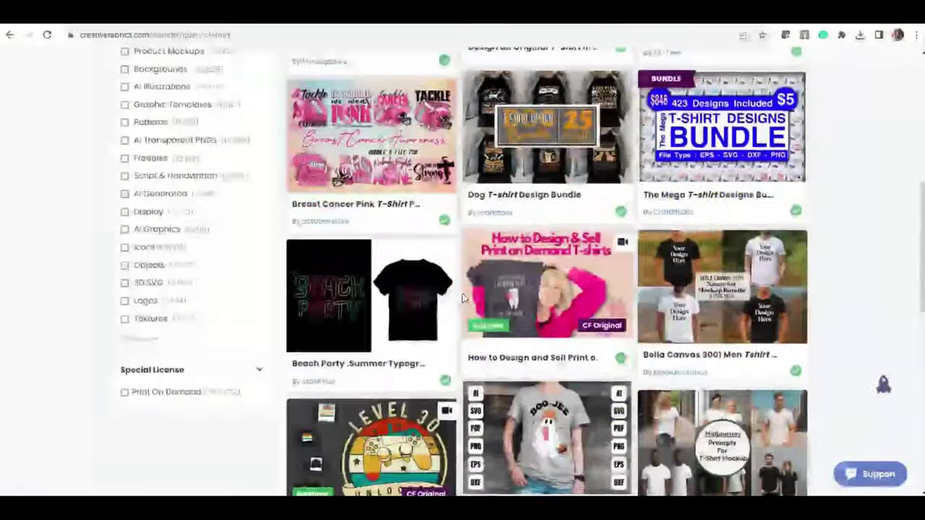
pyautogui.scroll(-6, 465, 298)
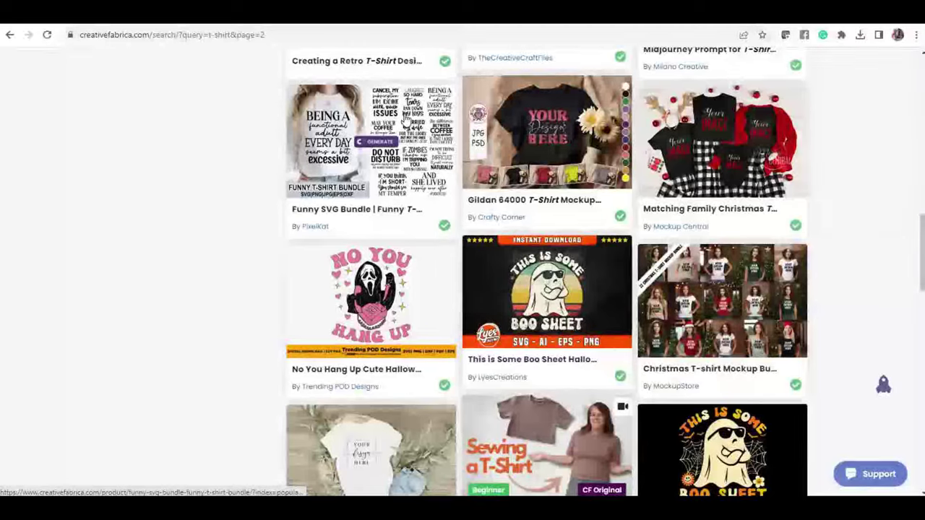
pyautogui.click(404, 120)
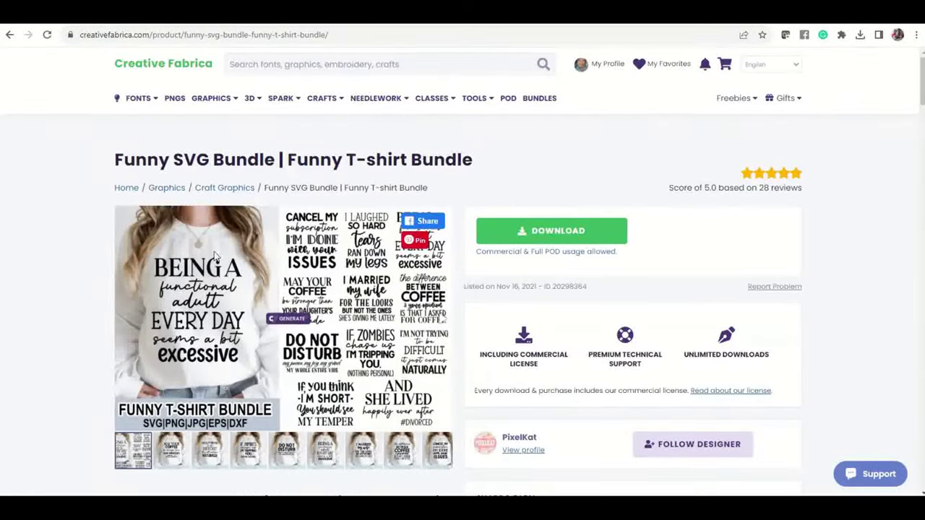
pyautogui.scroll(-2, 306, 341)
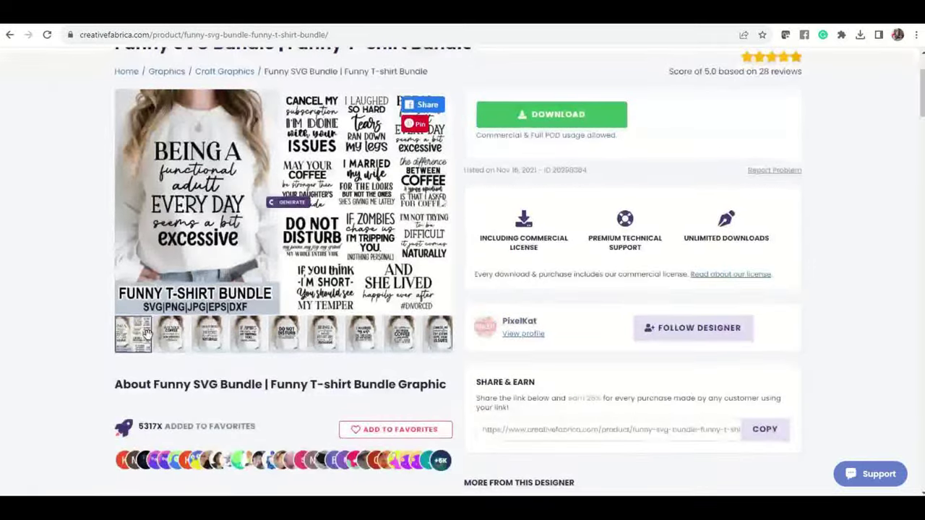
pyautogui.click(171, 334)
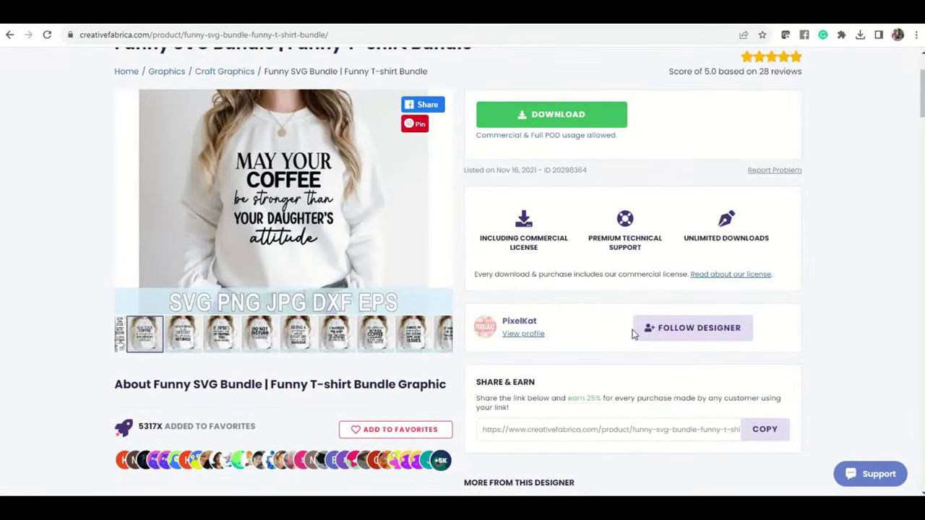
pyautogui.click(190, 343)
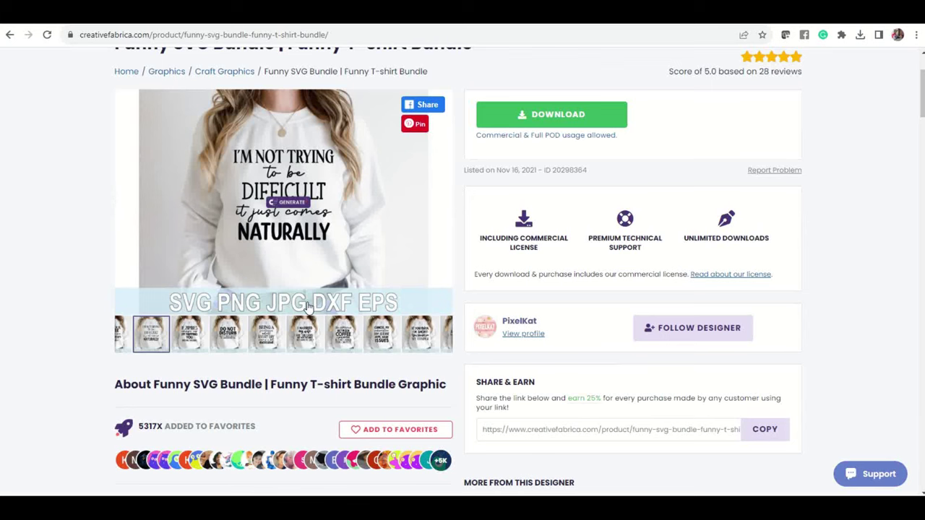
# Download the Funny T-shirt Bundle and extract its zip archive in the Downloads folder
pyautogui.click(549, 116)
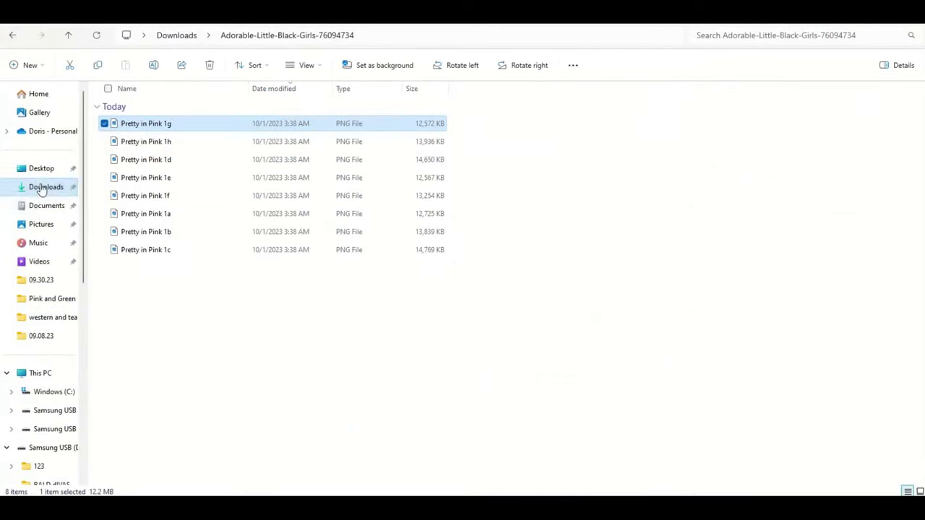
pyautogui.click(47, 189)
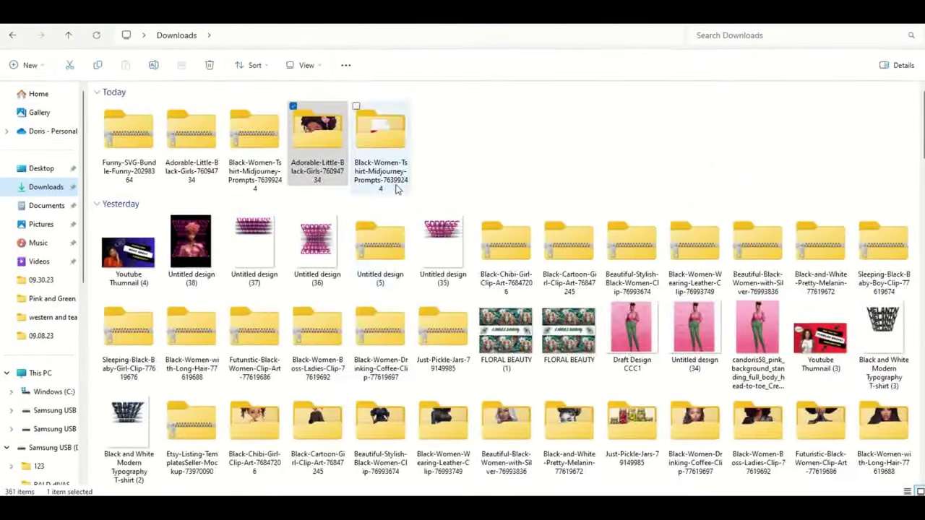
pyautogui.click(120, 129)
pyautogui.click(364, 66)
pyautogui.click(571, 370)
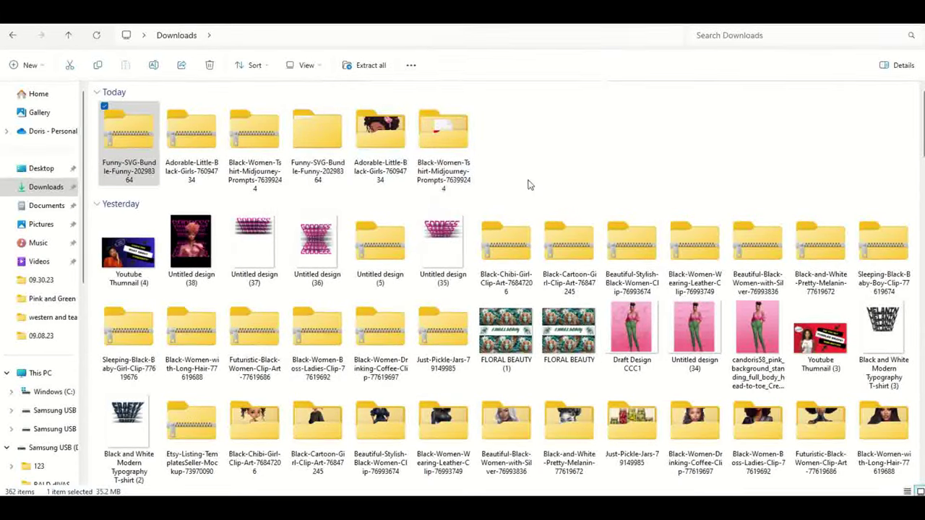
# Open the PNG in the extracted bundle's "Im not trying to be difficult" folder to view the design
pyautogui.doubleClick(329, 132)
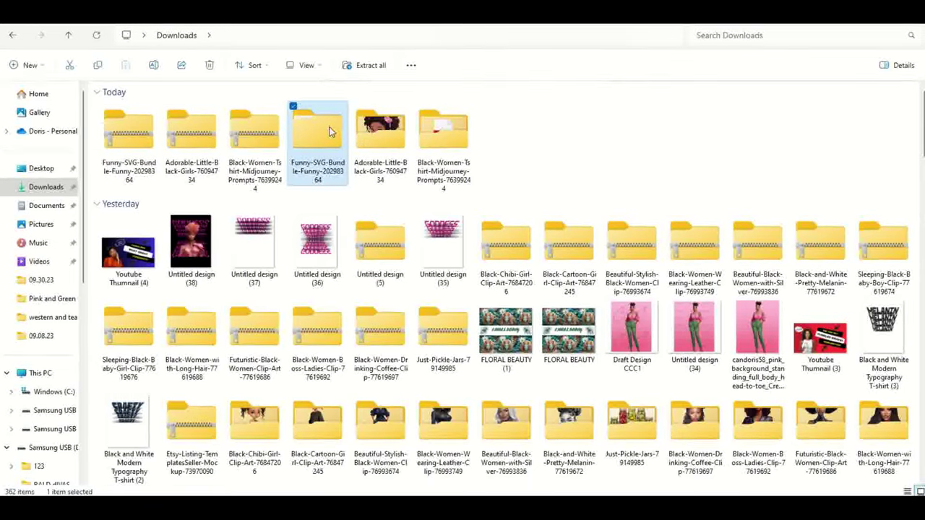
pyautogui.doubleClick(152, 125)
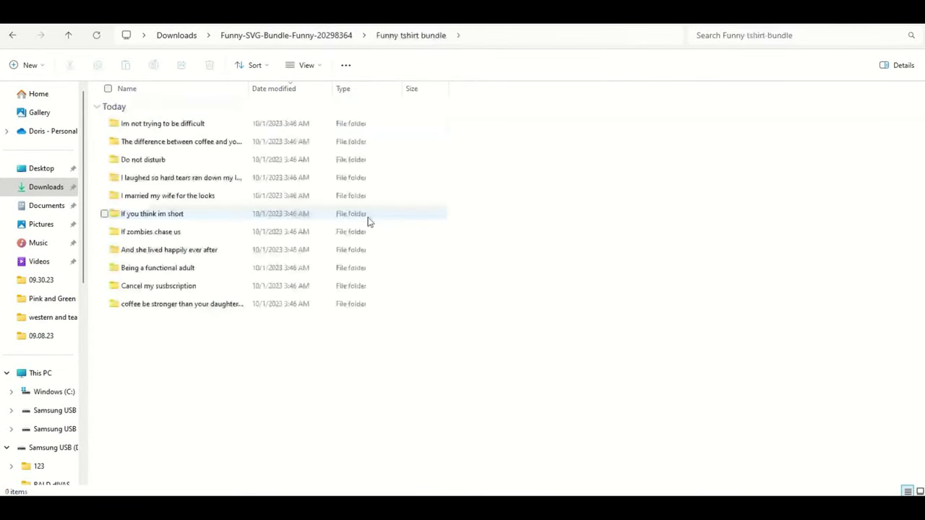
pyautogui.doubleClick(153, 126)
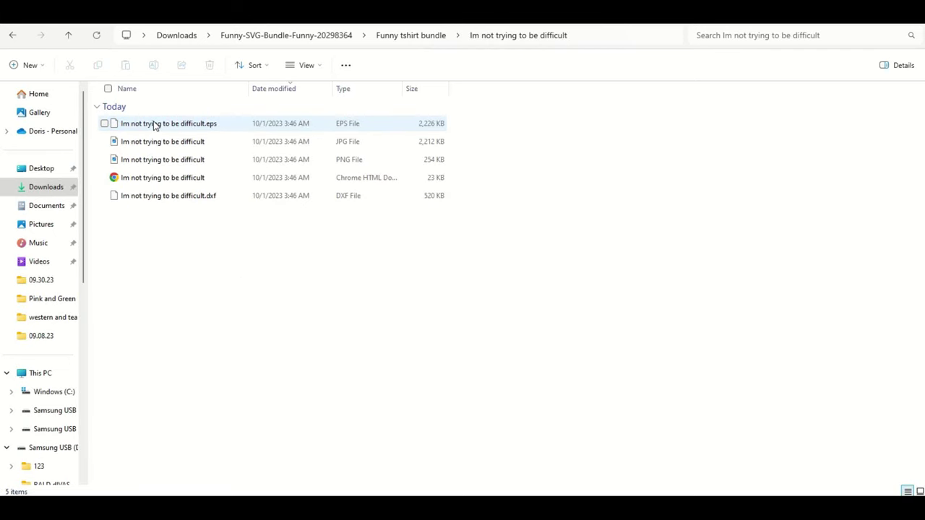
pyautogui.doubleClick(153, 124)
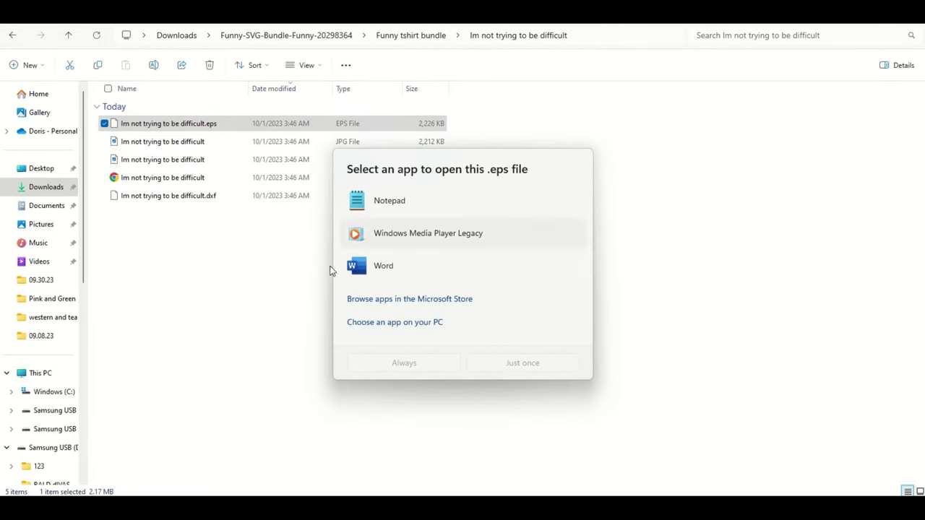
pyautogui.click(330, 268)
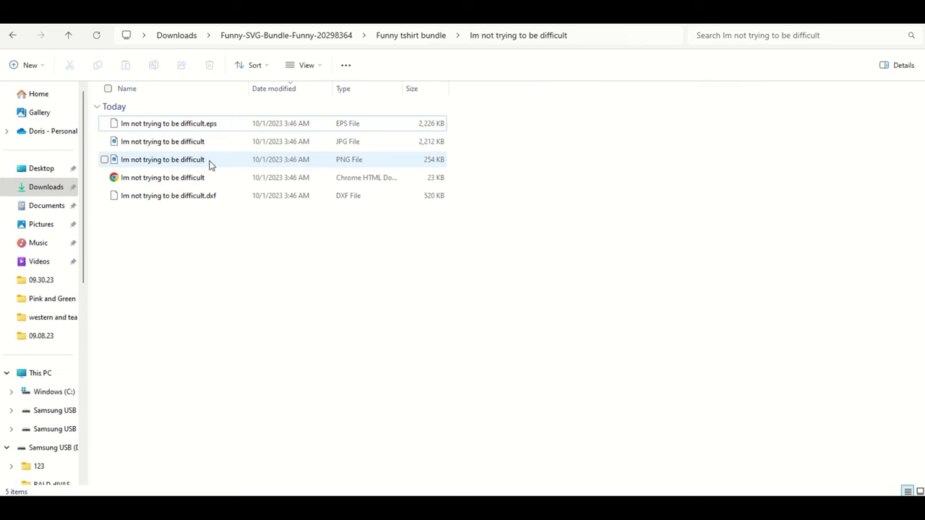
pyautogui.doubleClick(173, 161)
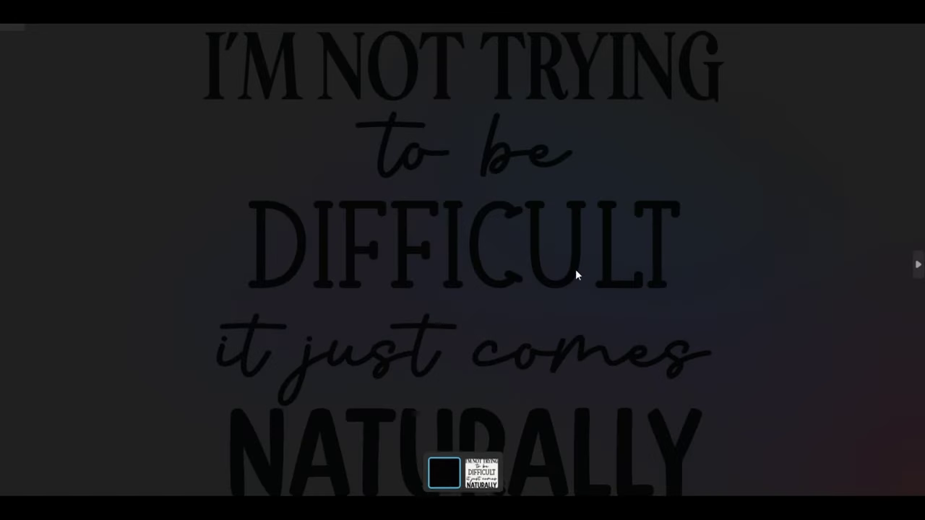
# Examine the "I'm not trying to be difficult" PNG design up close
pyautogui.scroll(3, 584, 326)
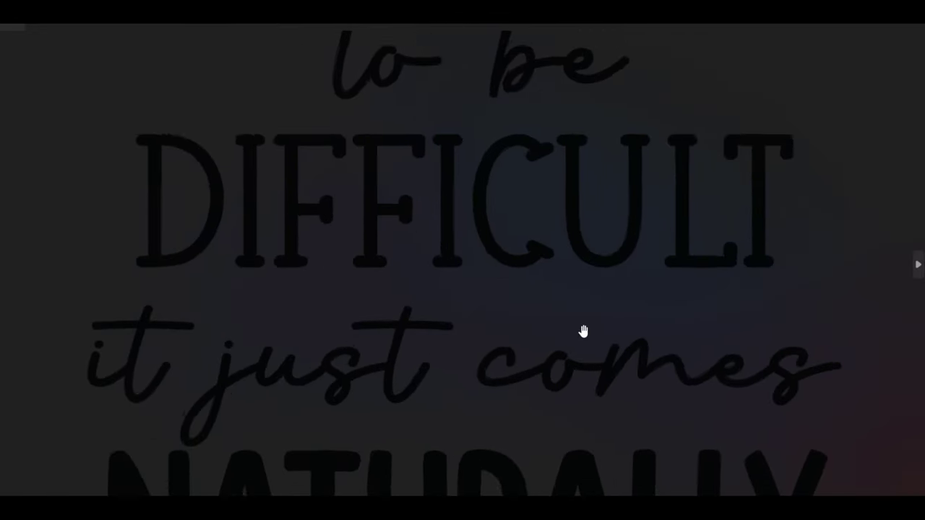
pyautogui.scroll(-2, 583, 326)
pyautogui.scroll(-1, 586, 331)
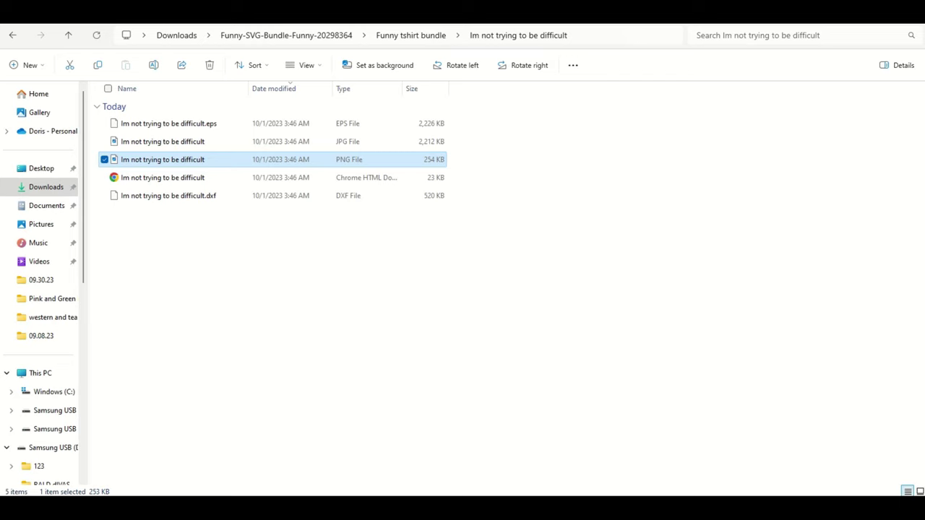
# Switch to Cricut Design Space and start an image upload by browsing for a file on the computer
pyautogui.press('super')
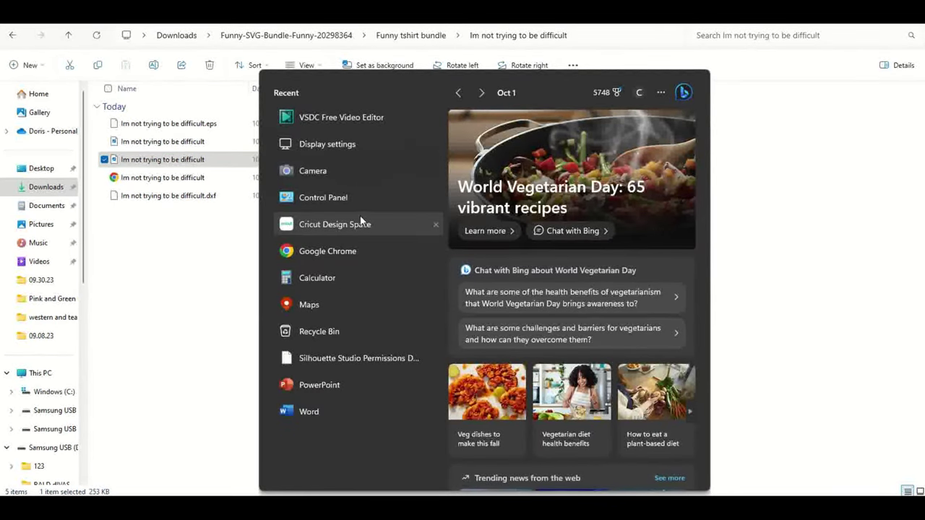
pyautogui.click(361, 224)
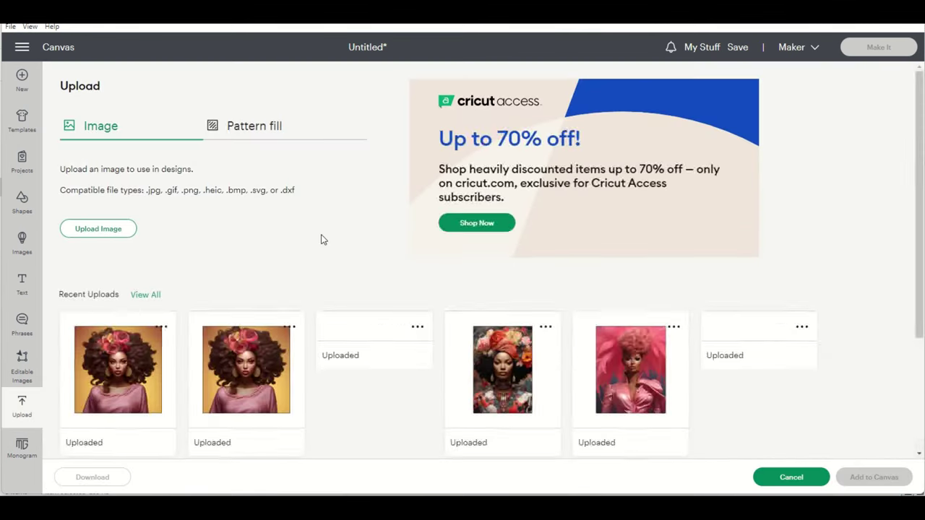
pyautogui.click(101, 228)
pyautogui.click(487, 244)
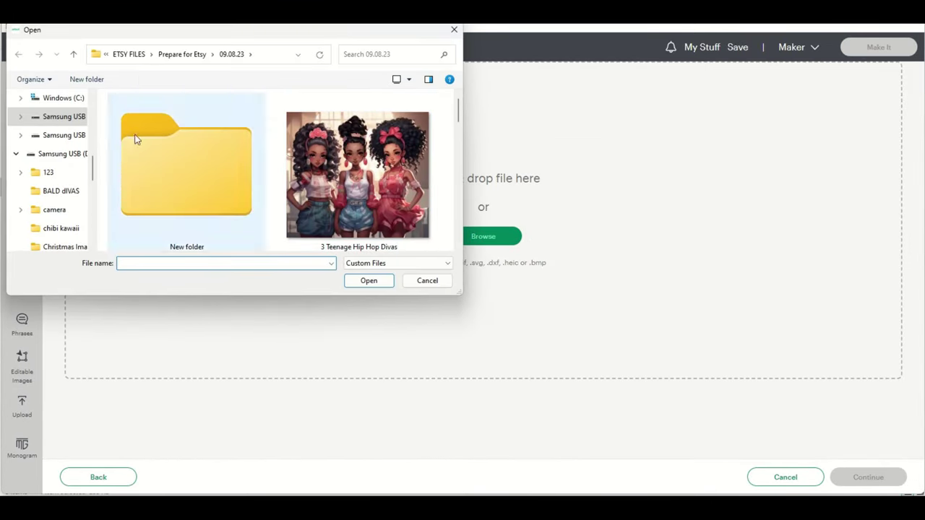
# Go to the Downloads folder in the Open dialog and show all file types
pyautogui.scroll(2, 62, 184)
pyautogui.scroll(3, 61, 184)
pyautogui.click(66, 138)
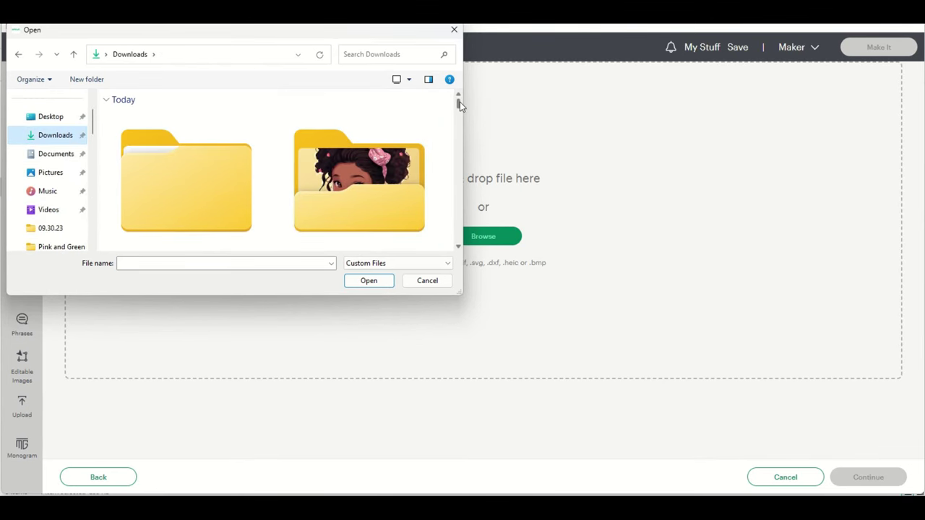
pyautogui.click(447, 263)
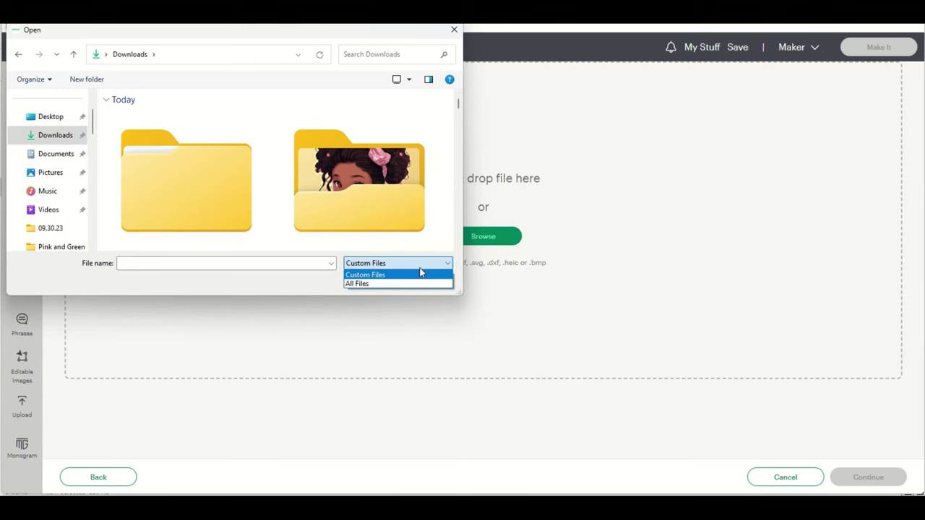
pyautogui.click(381, 283)
# Enlarge the Open dialog and look through the Downloads folder for the Funny SVG Bundle files
pyautogui.scroll(-1, 460, 108)
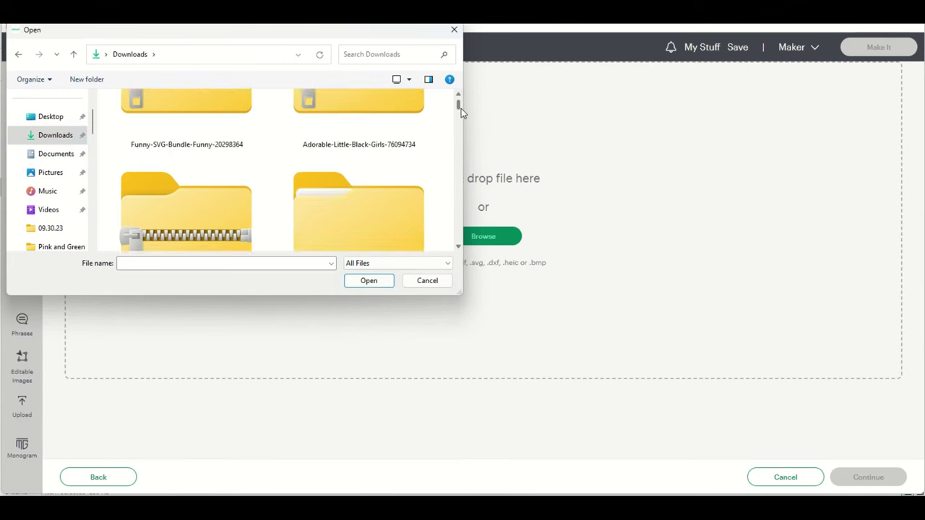
pyautogui.scroll(-2, 389, 141)
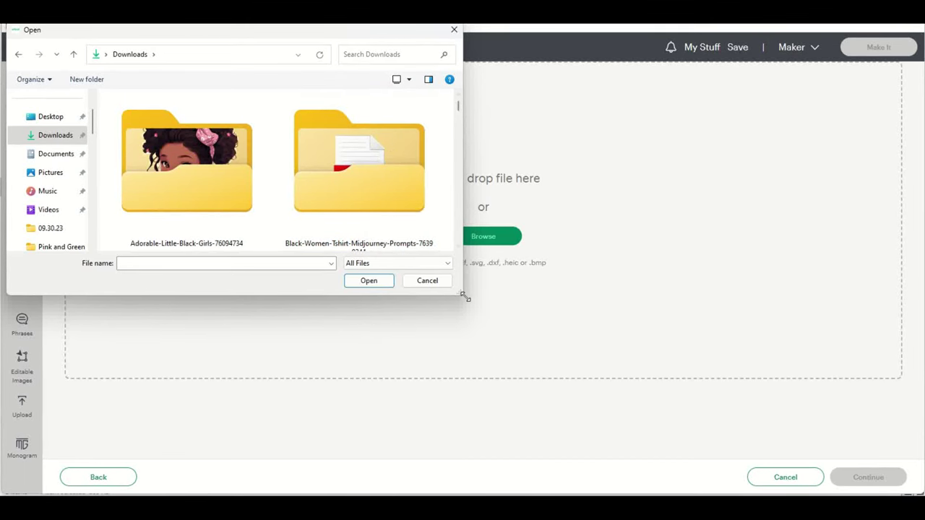
pyautogui.moveTo(464, 293); pyautogui.dragTo(545, 390)
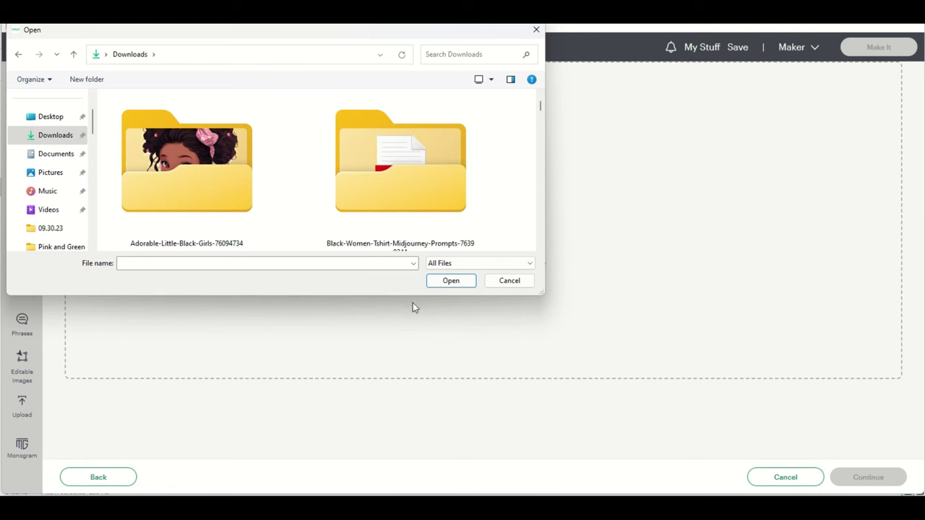
pyautogui.scroll(-3, 388, 202)
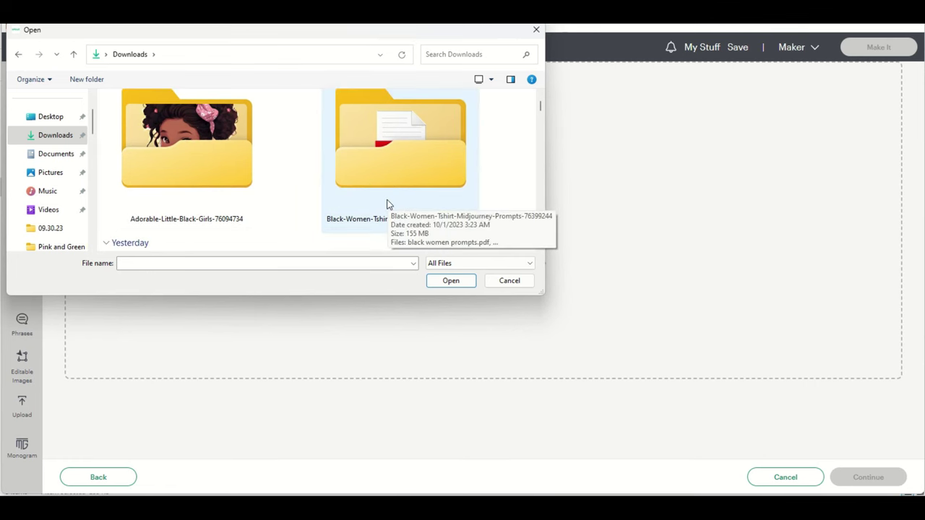
pyautogui.scroll(-5, 385, 204)
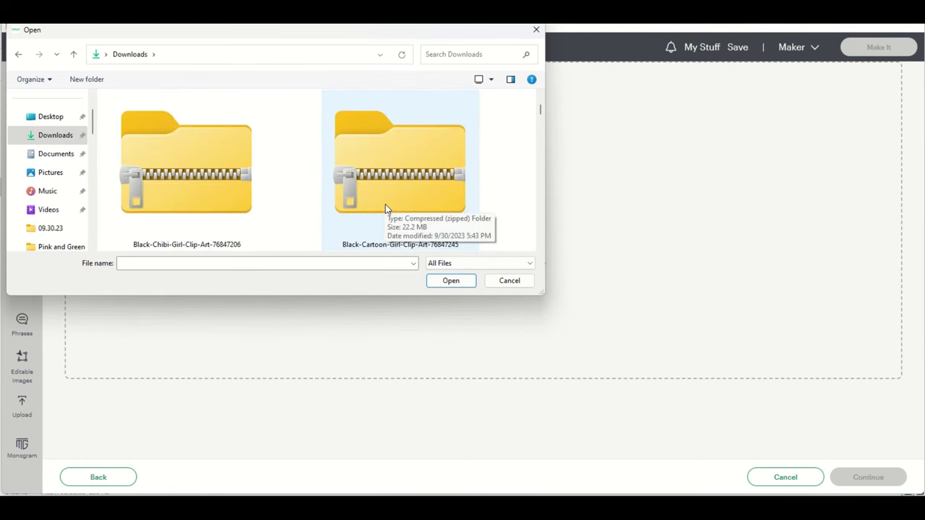
pyautogui.scroll(-2, 386, 210)
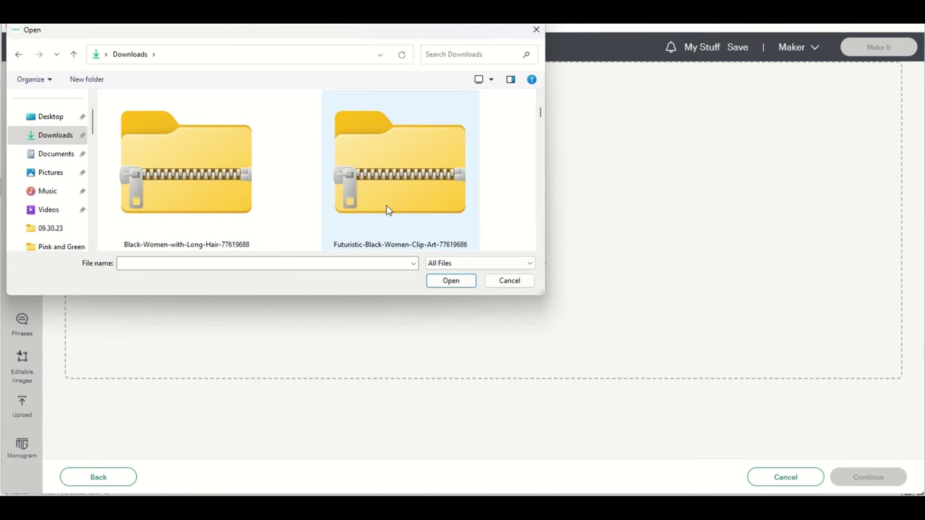
pyautogui.scroll(-5, 386, 209)
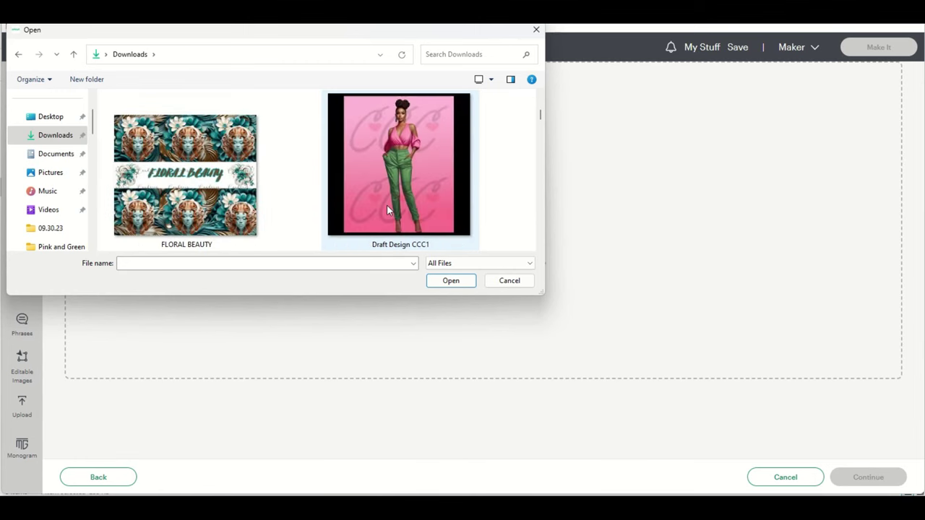
pyautogui.scroll(-2, 387, 209)
pyautogui.scroll(-3, 388, 209)
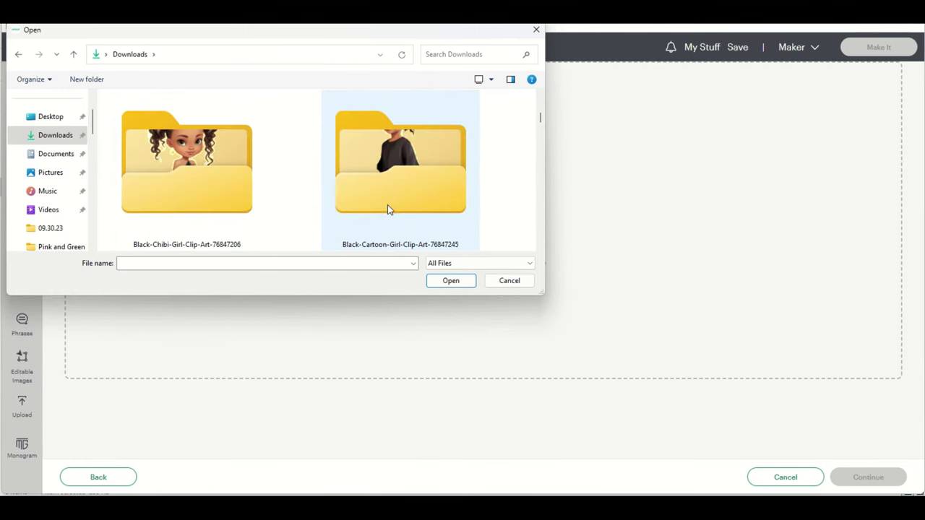
pyautogui.scroll(-4, 387, 209)
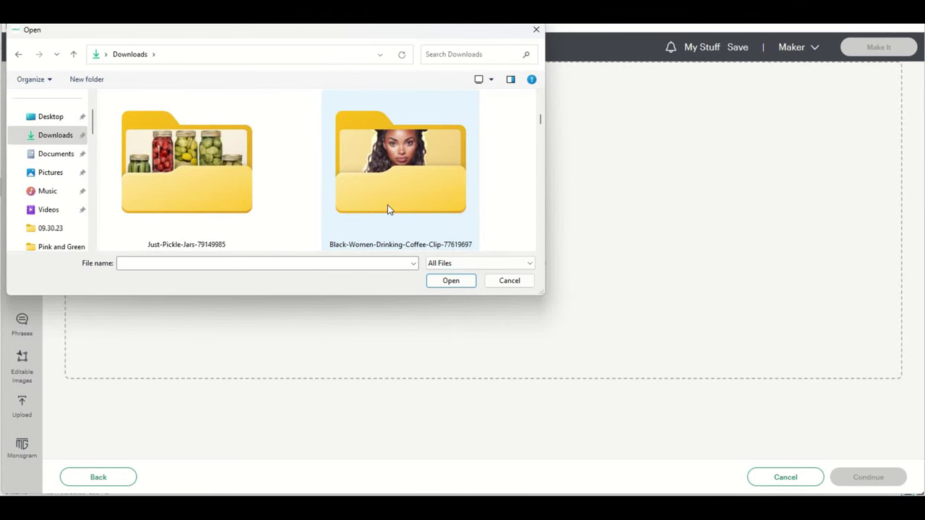
pyautogui.scroll(-5, 393, 209)
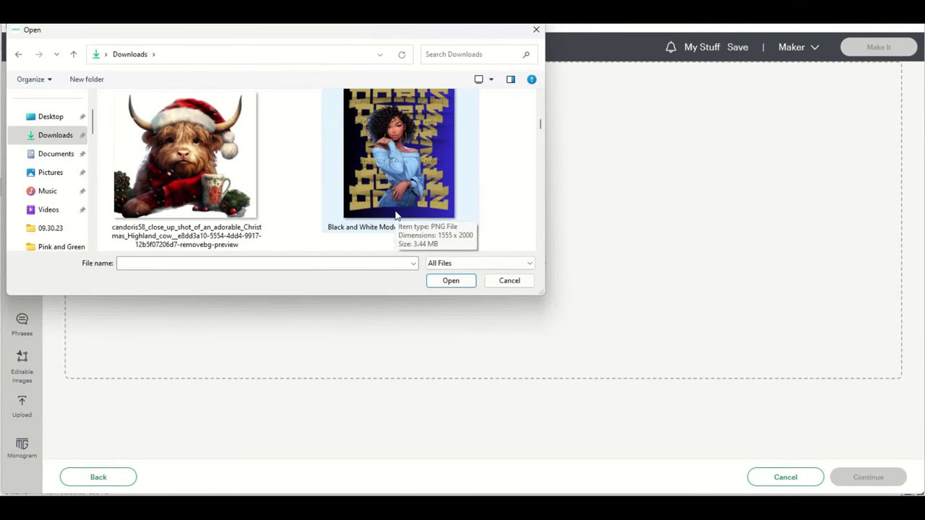
pyautogui.scroll(2, 407, 214)
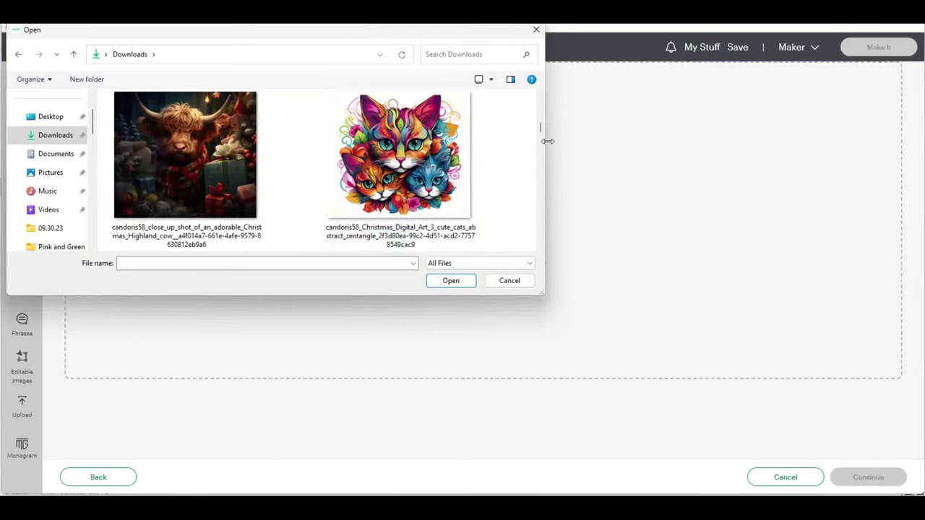
pyautogui.moveTo(541, 128); pyautogui.dragTo(532, 198)
pyautogui.scroll(2, 463, 191)
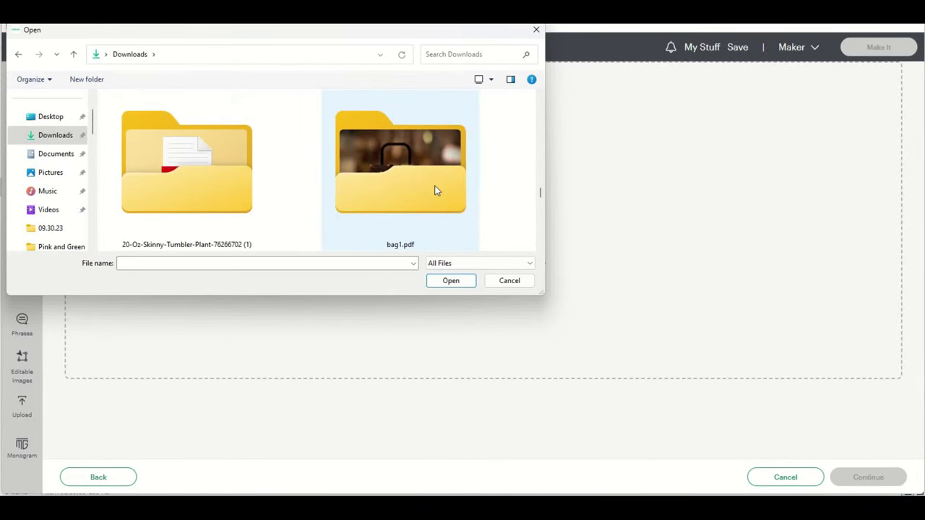
# Search Downloads for "funny" and open the "The difference between coffee and your opinion" Chrome HTML document file for upload
pyautogui.click(489, 56)
pyautogui.write('funny')
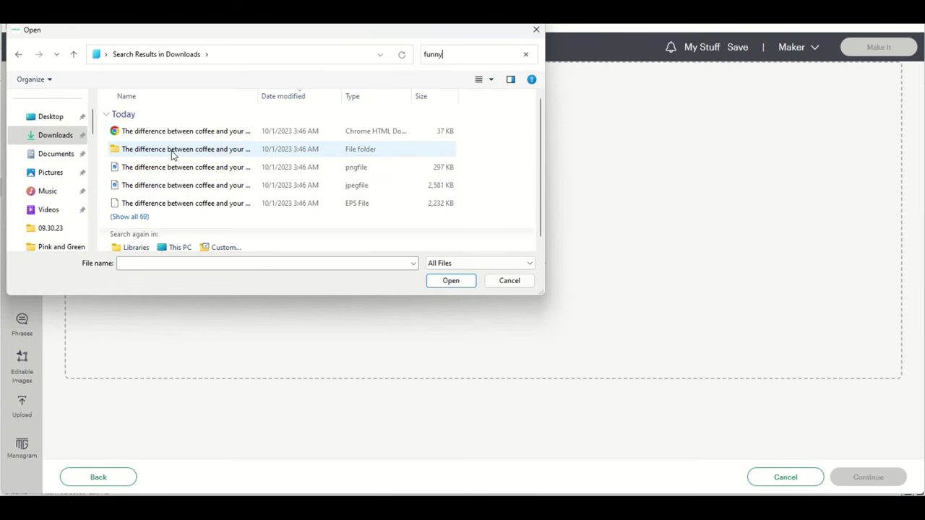
pyautogui.doubleClick(184, 132)
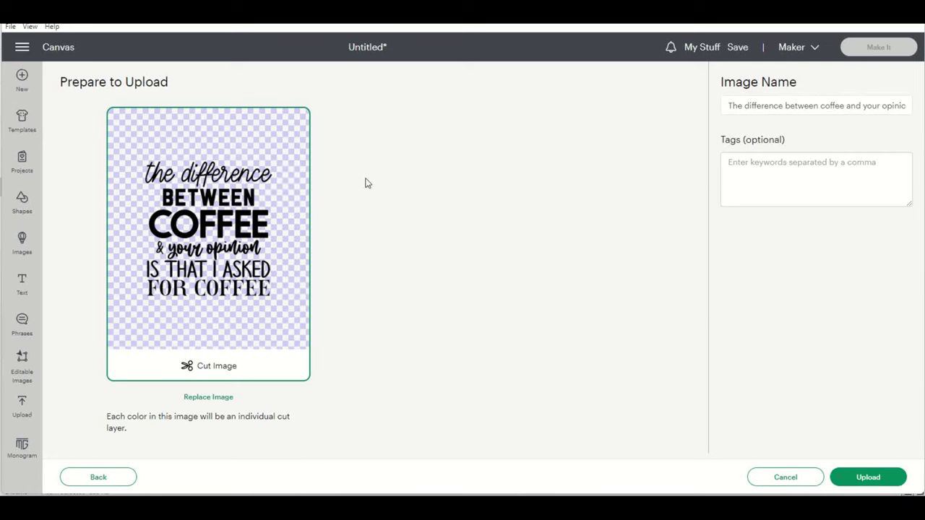
# Upload the coffee quote as a cut image and place it in the canvas's upper-left corner
pyautogui.click(871, 478)
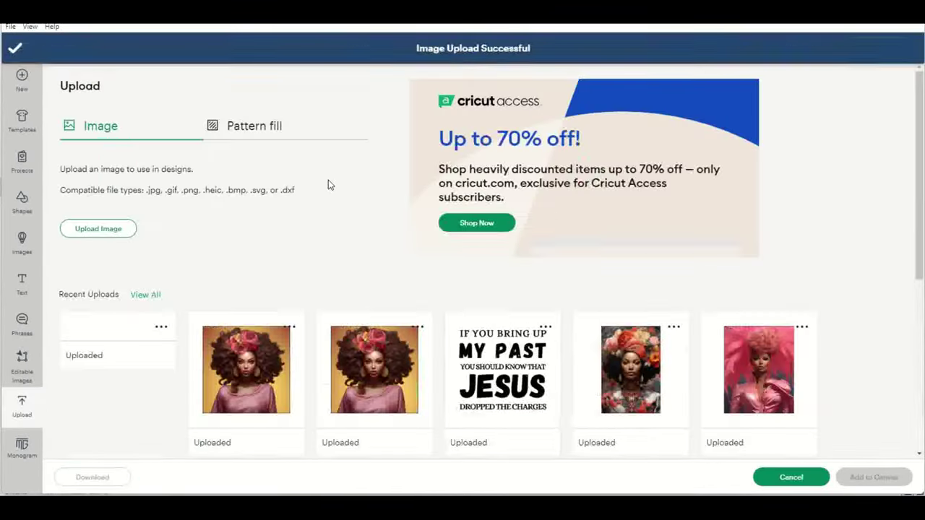
pyautogui.click(138, 352)
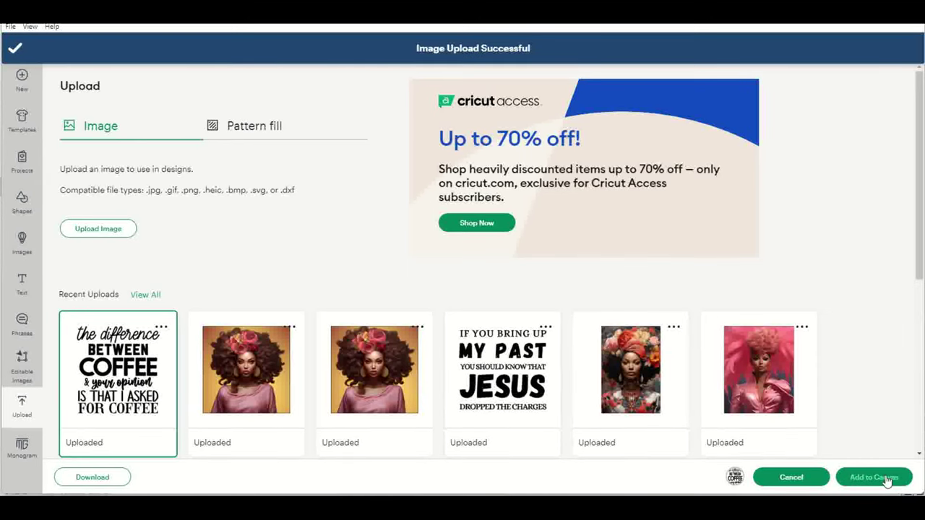
pyautogui.click(886, 482)
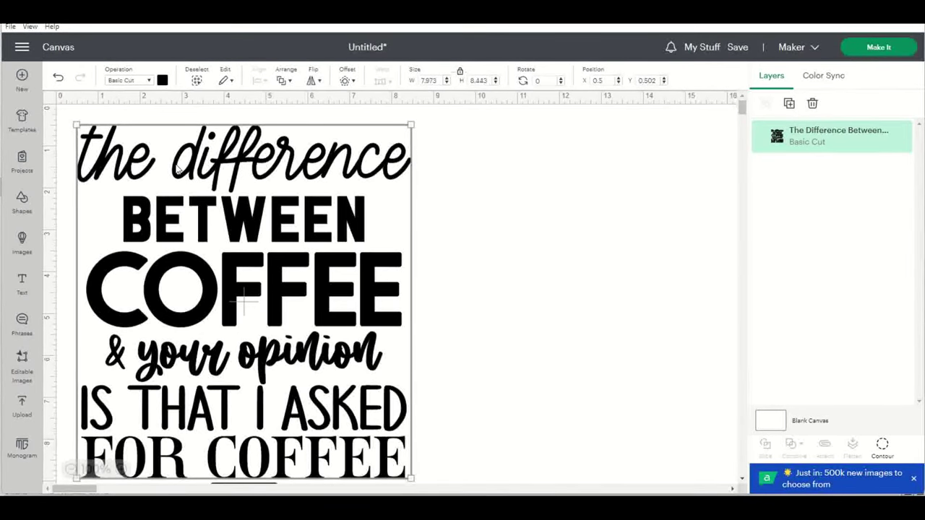
pyautogui.moveTo(212, 215); pyautogui.dragTo(262, 266)
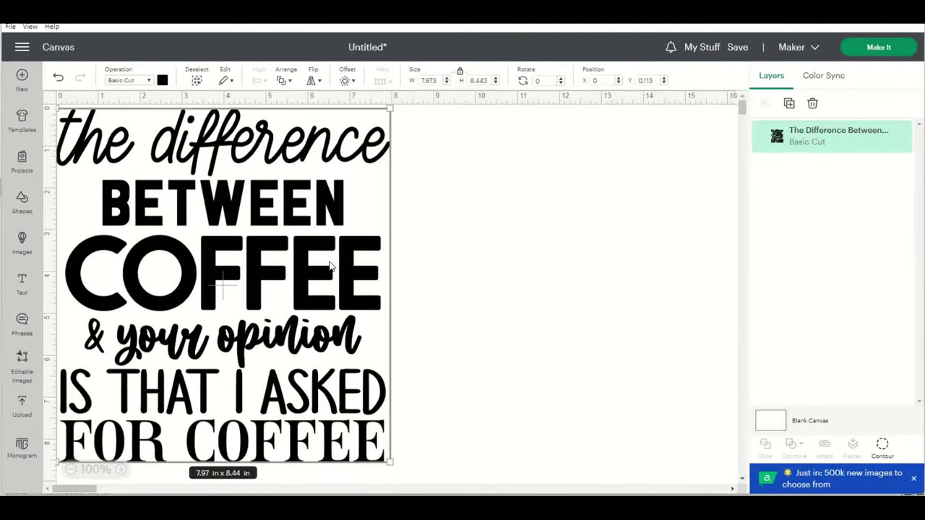
pyautogui.click(22, 162)
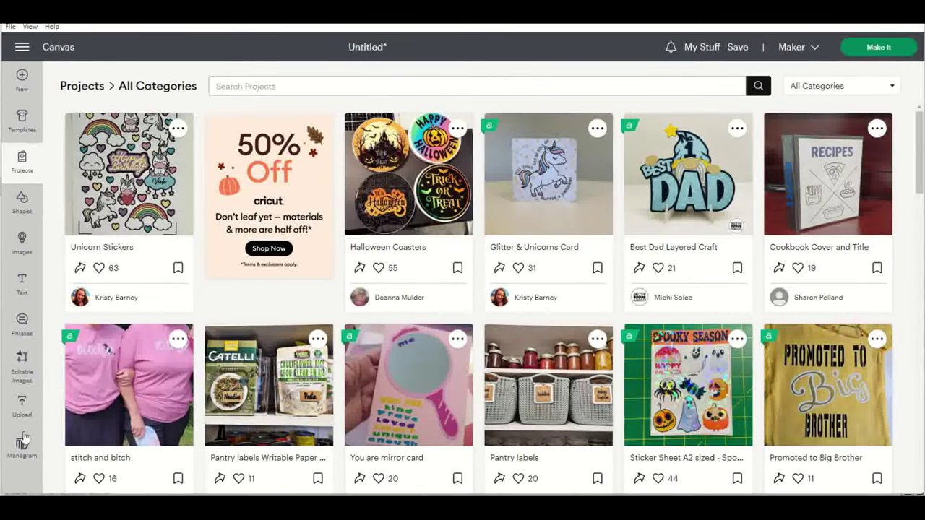
pyautogui.click(22, 406)
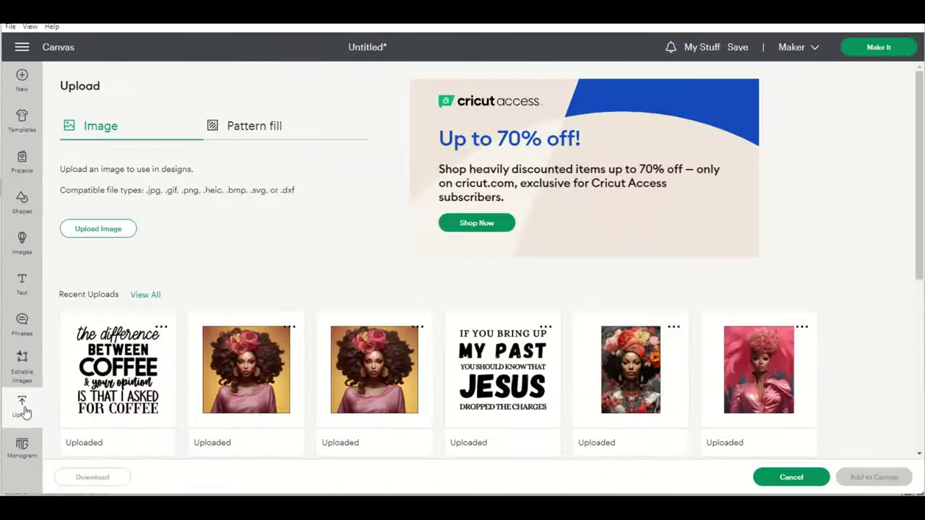
pyautogui.click(768, 477)
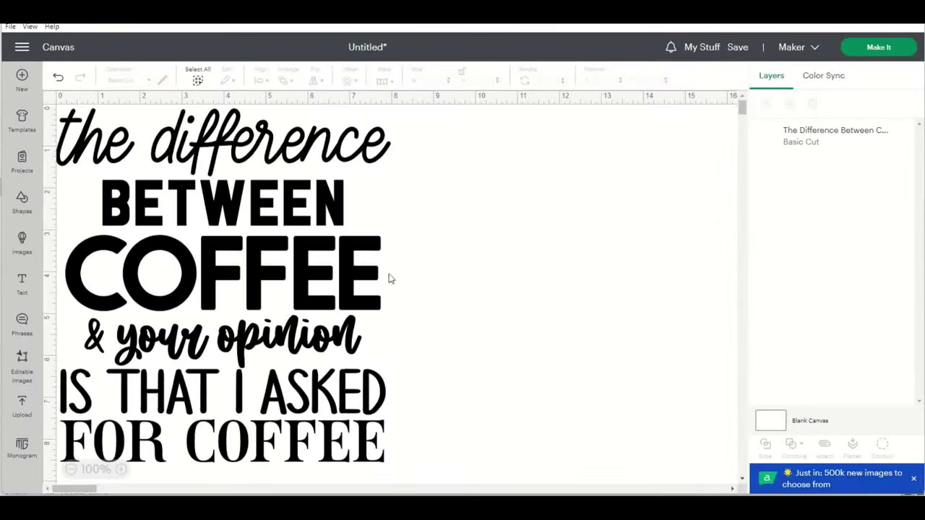
# Recolor the coffee quote design dark purple and move it about 3 inches to the right on the canvas
pyautogui.click(162, 80)
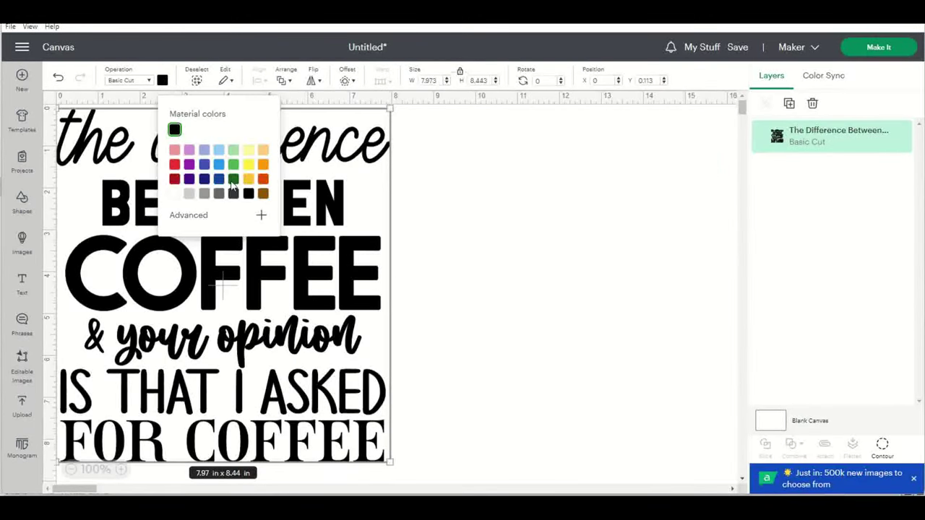
pyautogui.click(189, 179)
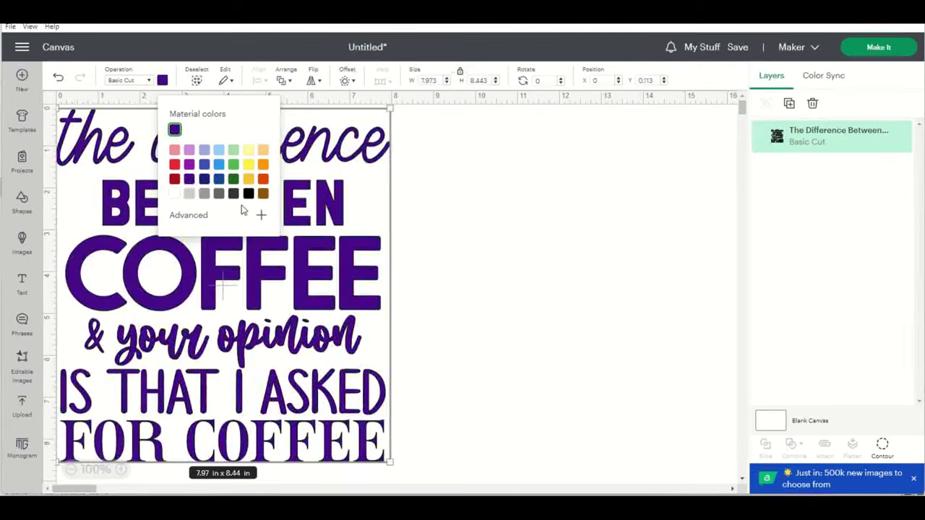
pyautogui.click(469, 269)
pyautogui.moveTo(277, 240); pyautogui.dragTo(396, 264)
pyautogui.click(539, 220)
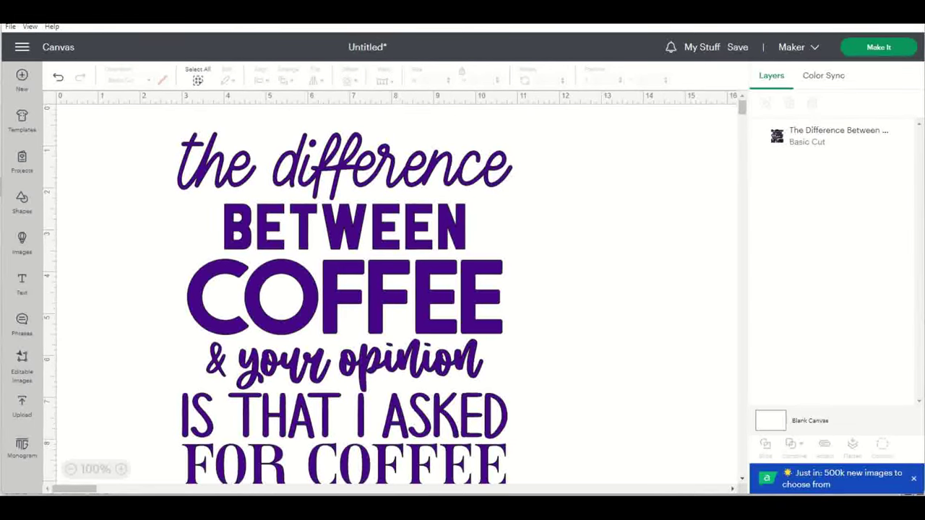
# Return to the Funny SVG Bundle product page on Creative Fabrica and review its description of included files
pyautogui.press('super+Down')
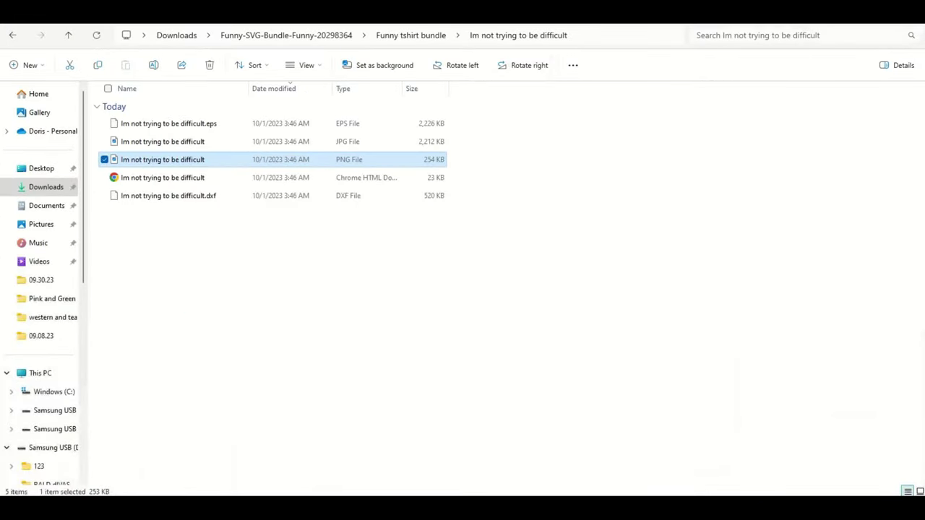
pyautogui.hotkey('alt', 'Tab')
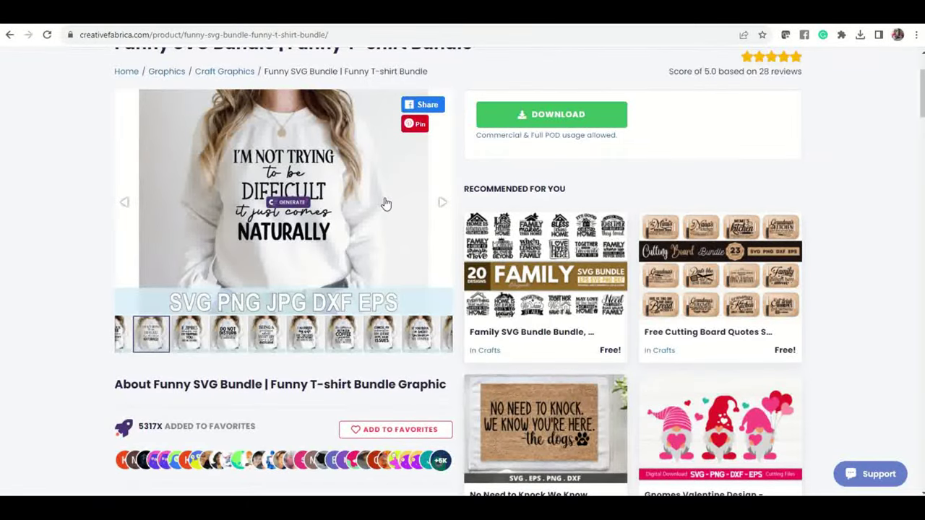
pyautogui.scroll(-6, 385, 203)
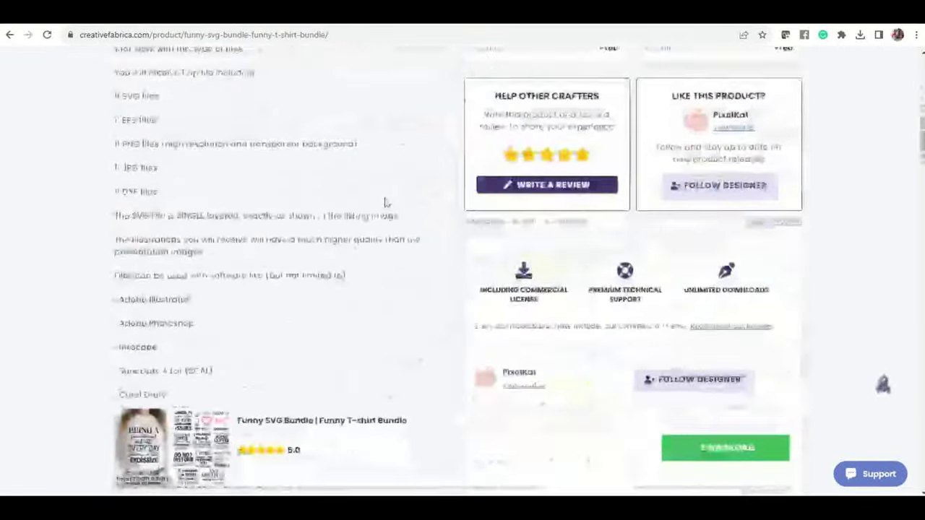
pyautogui.scroll(4, 385, 203)
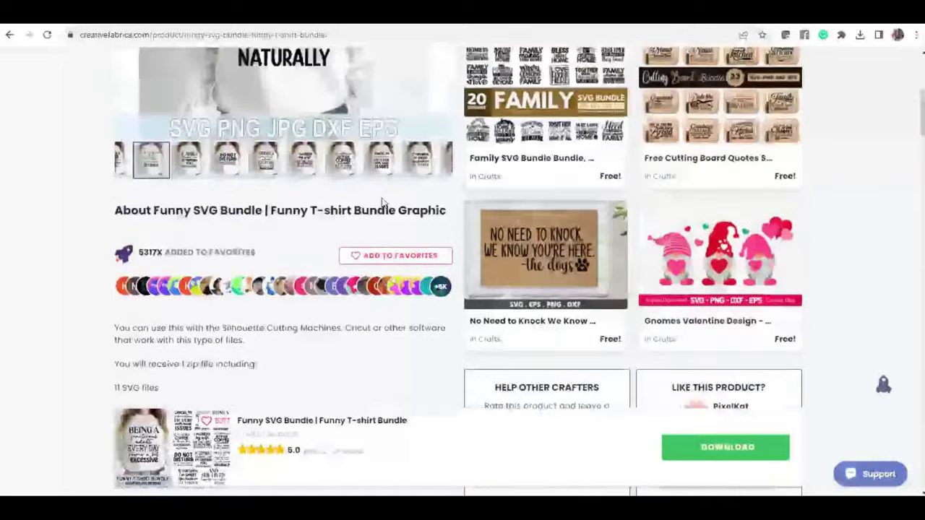
# Follow the designer PixelKat from the Funny SVG Bundle product page and open the designer's profile
pyautogui.scroll(4, 383, 203)
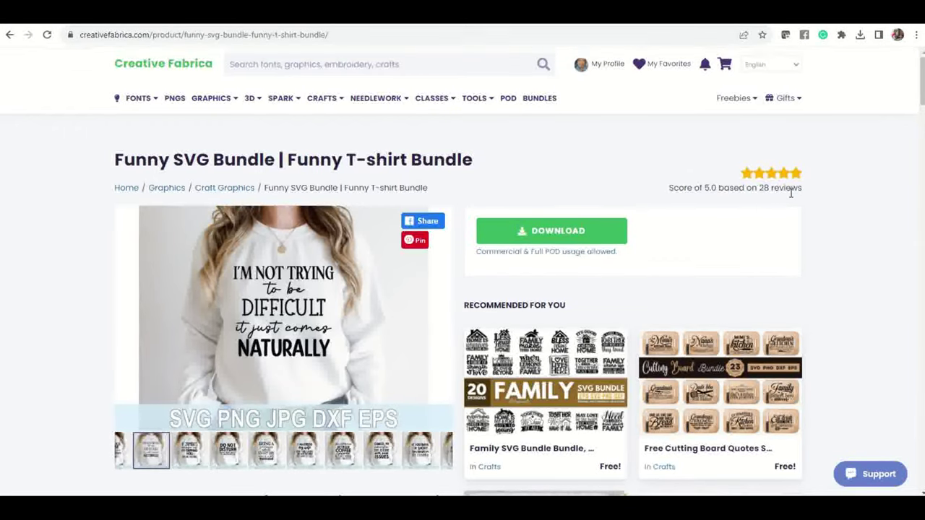
pyautogui.scroll(-6, 781, 203)
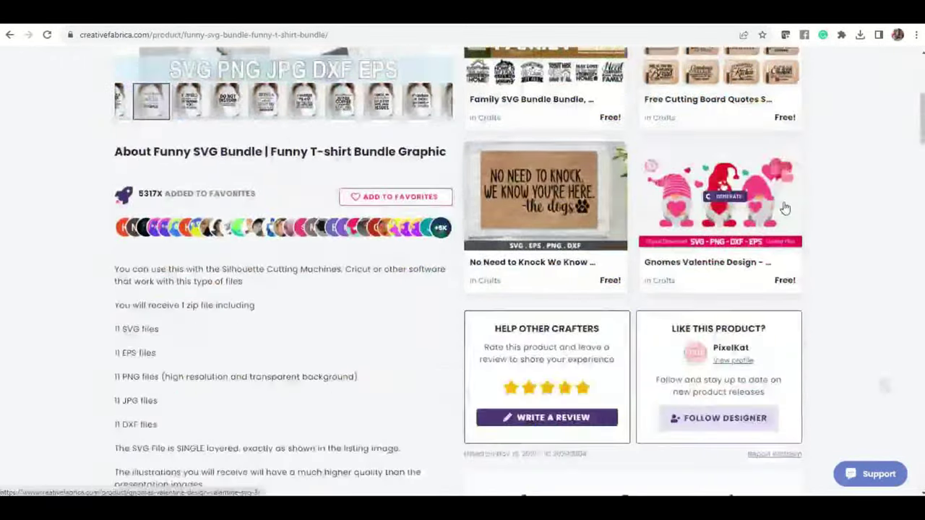
pyautogui.scroll(-4, 786, 210)
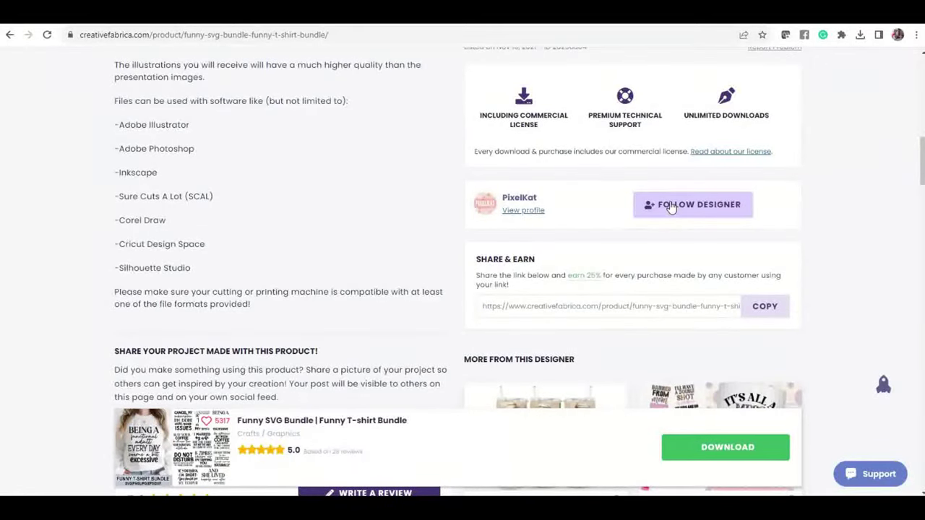
pyautogui.click(670, 206)
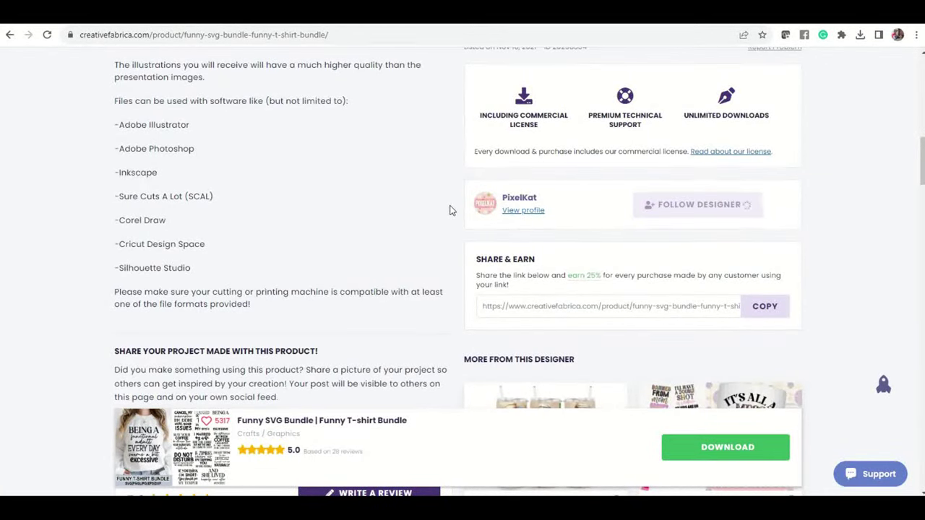
pyautogui.click(536, 216)
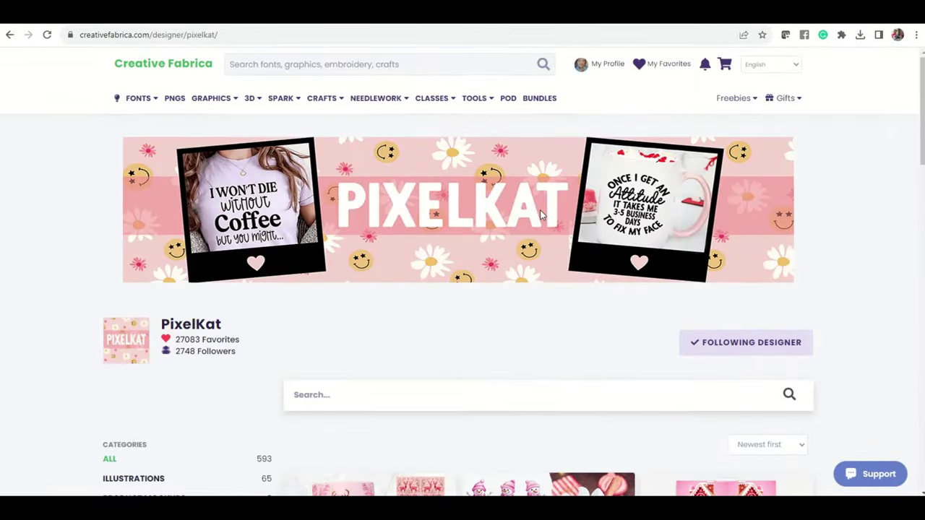
# Find the sunflower "Grow in Faith" Christian Sublimation Png Design among PixelKat's products and download it
pyautogui.scroll(-6, 540, 210)
pyautogui.scroll(-6, 615, 190)
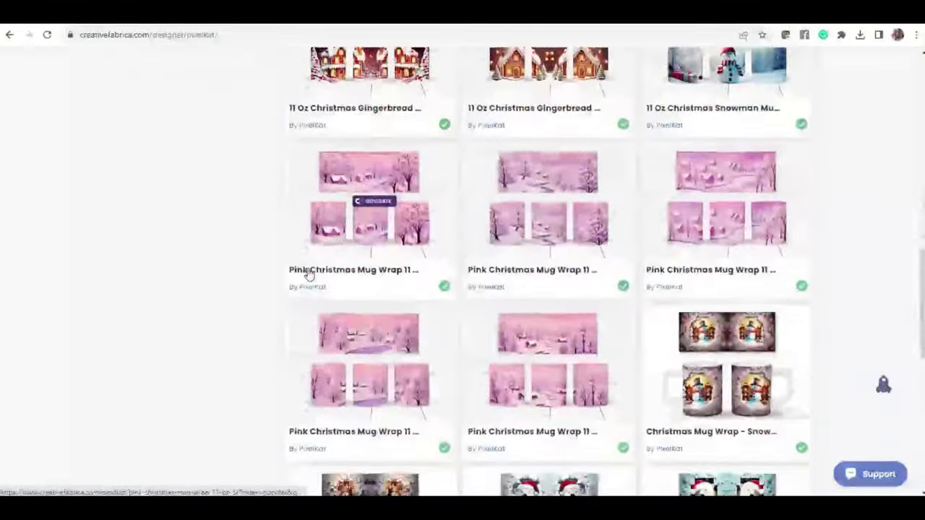
pyautogui.scroll(-10, 307, 273)
pyautogui.scroll(-8, 307, 274)
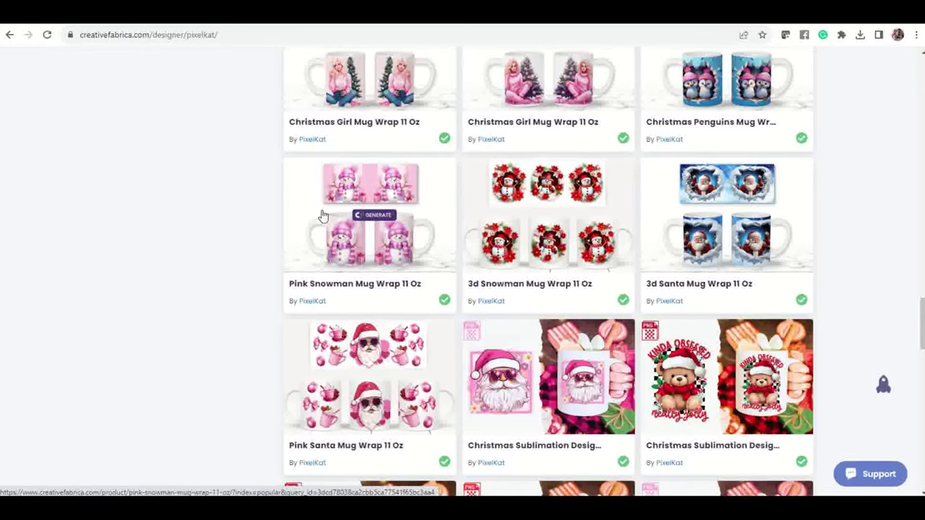
pyautogui.scroll(-7, 309, 145)
pyautogui.scroll(-7, 307, 145)
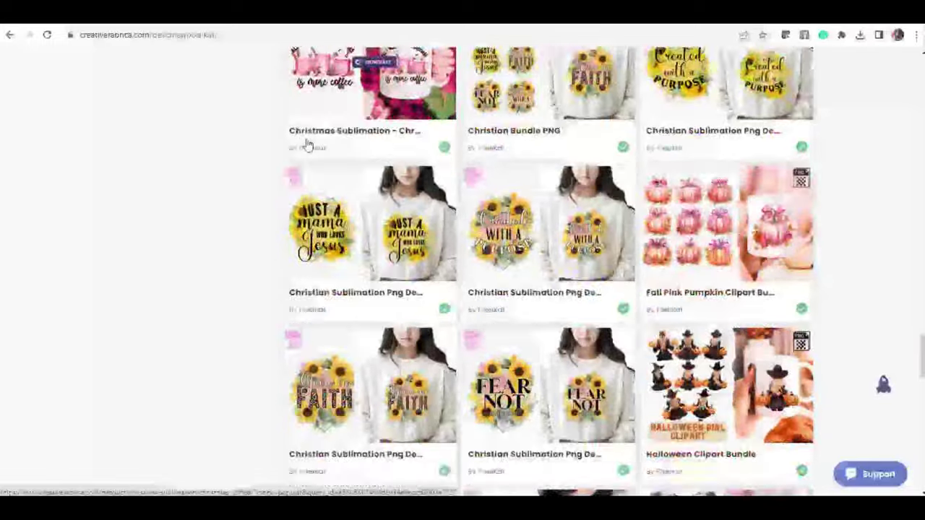
pyautogui.scroll(-2, 307, 145)
pyautogui.scroll(-2, 307, 144)
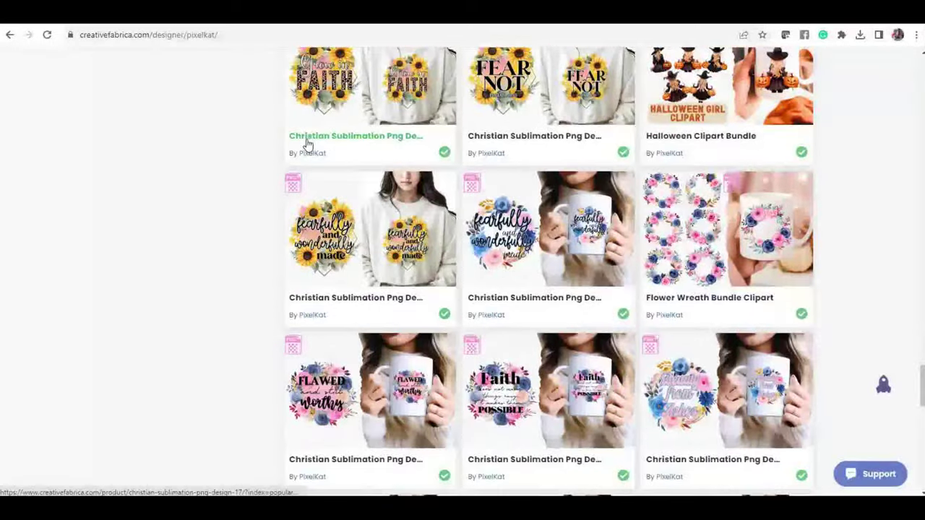
pyautogui.scroll(3, 308, 145)
pyautogui.click(318, 262)
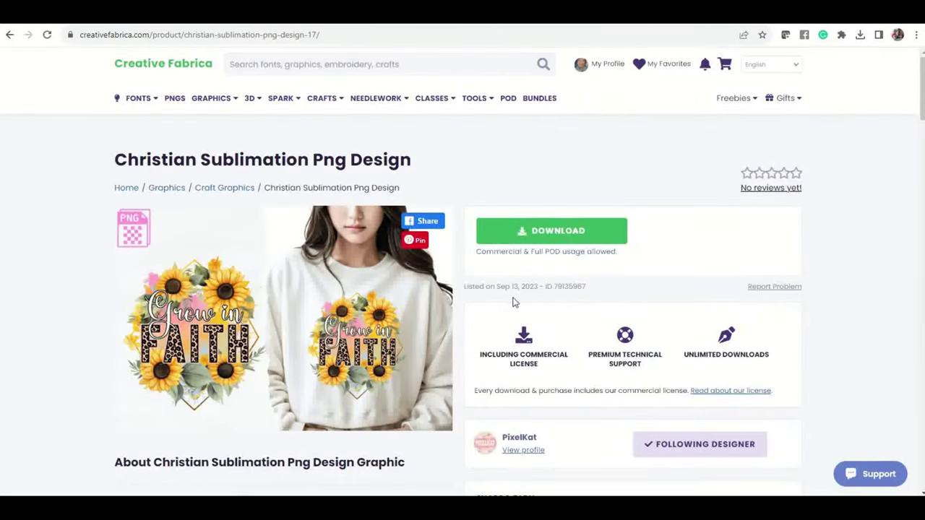
pyautogui.click(582, 229)
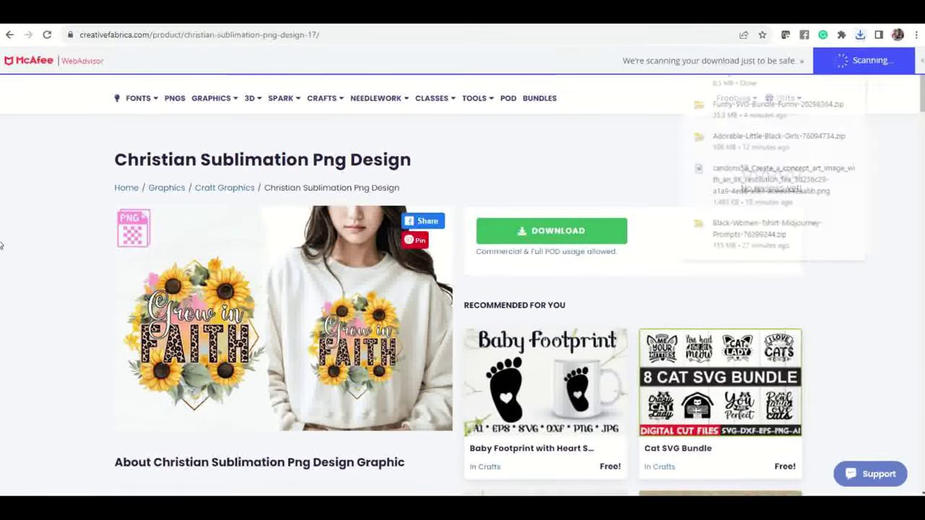
# Return to PixelKat's products and download the Christmas Girl Mug Wrap 11 Oz showing the curly-haired girl in a pink sweater
pyautogui.click(9, 33)
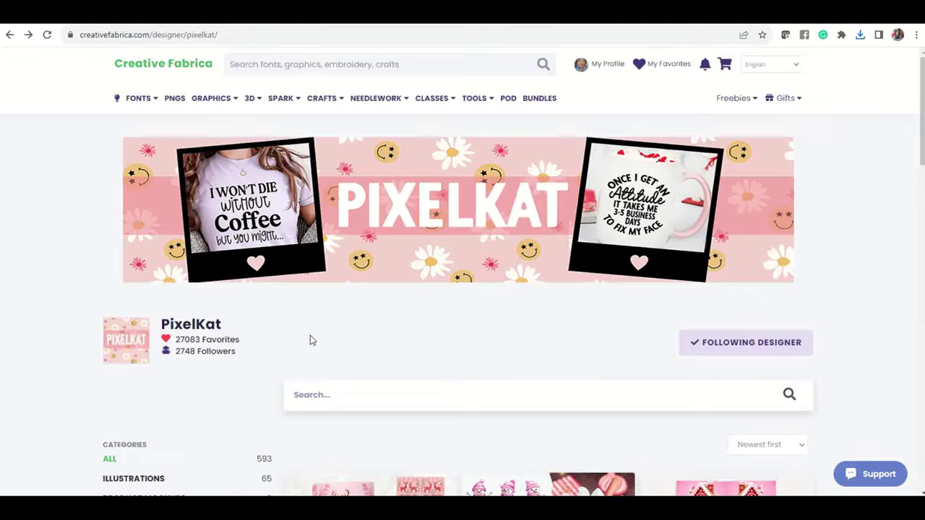
pyautogui.scroll(-3, 311, 342)
pyautogui.scroll(-7, 310, 340)
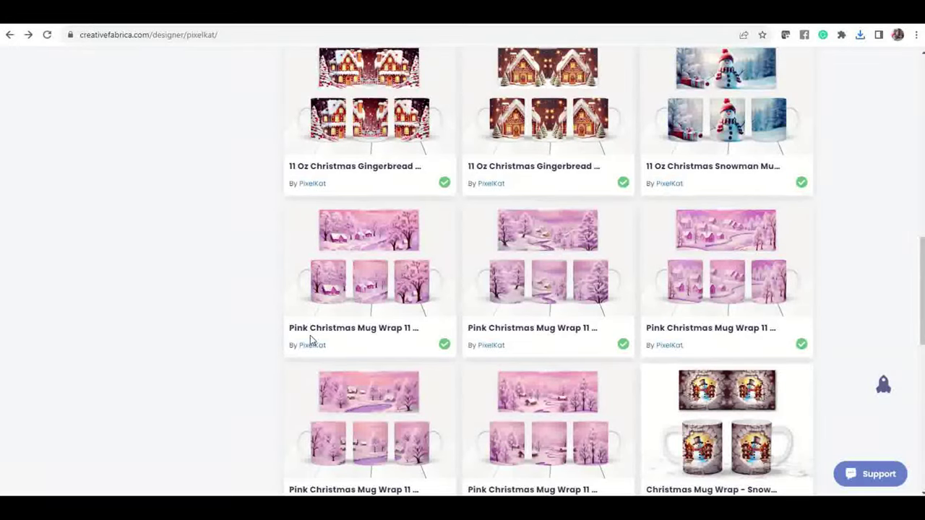
pyautogui.scroll(-3, 310, 337)
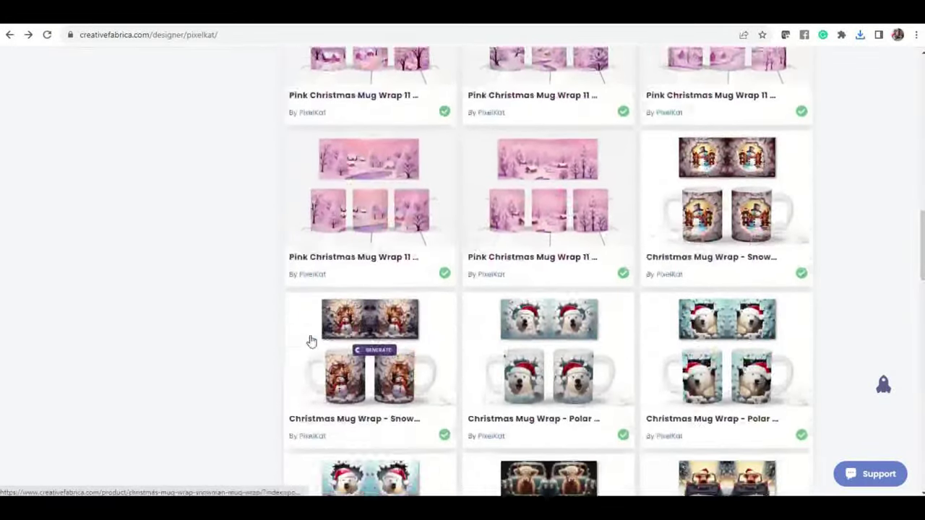
pyautogui.scroll(-1, 311, 341)
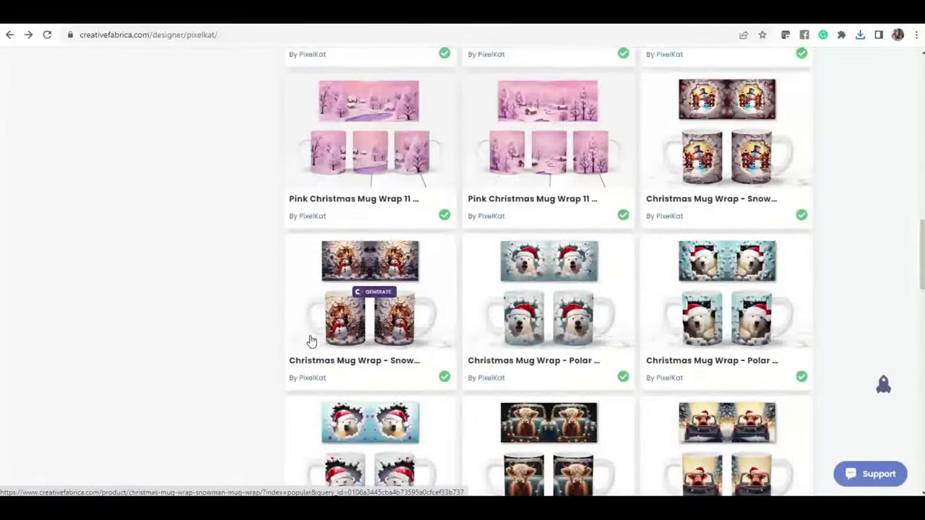
pyautogui.scroll(-7, 333, 298)
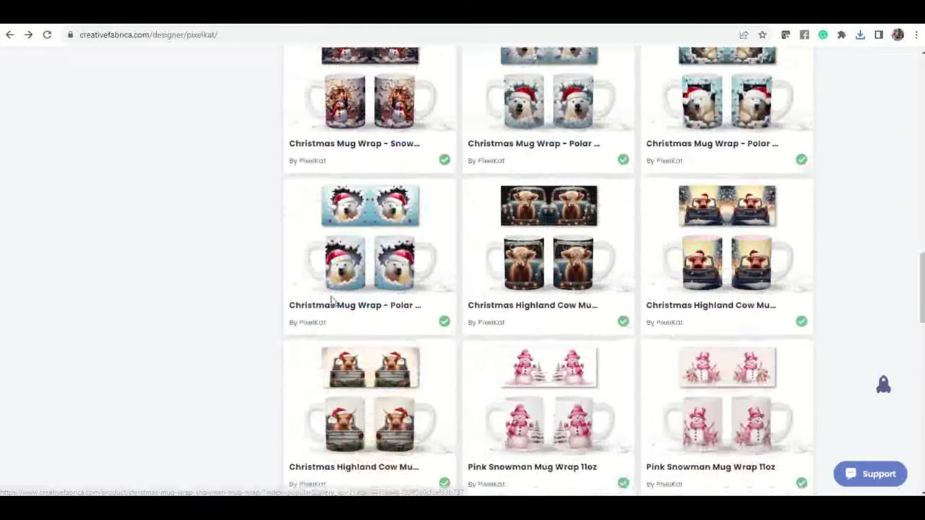
pyautogui.scroll(-5, 333, 302)
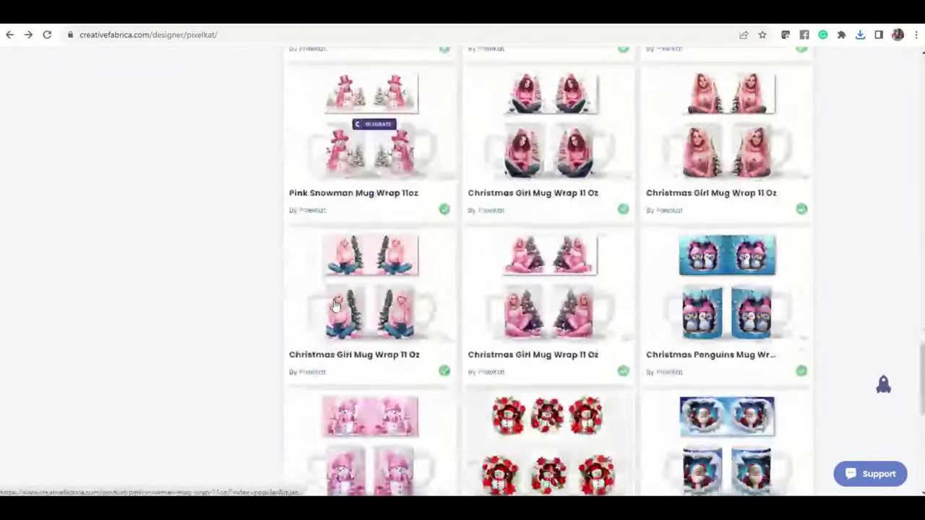
pyautogui.click(530, 94)
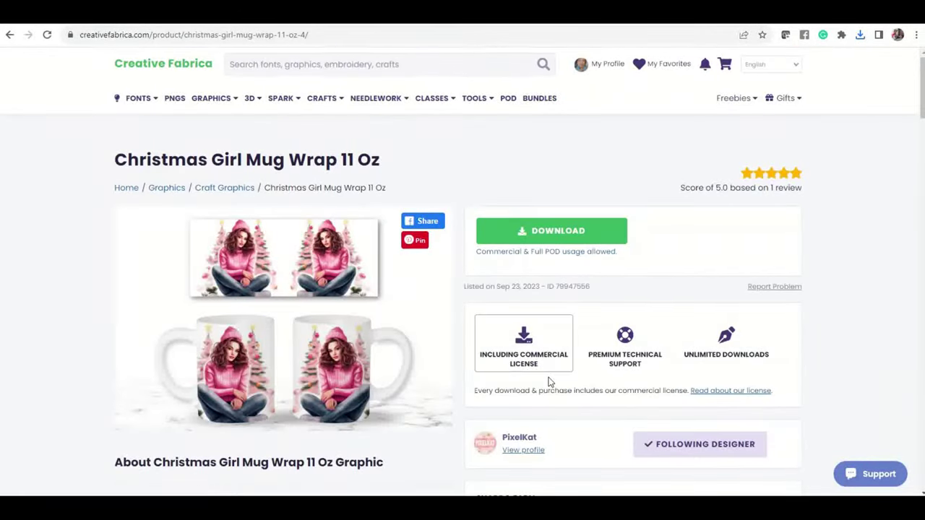
pyautogui.scroll(-2, 345, 379)
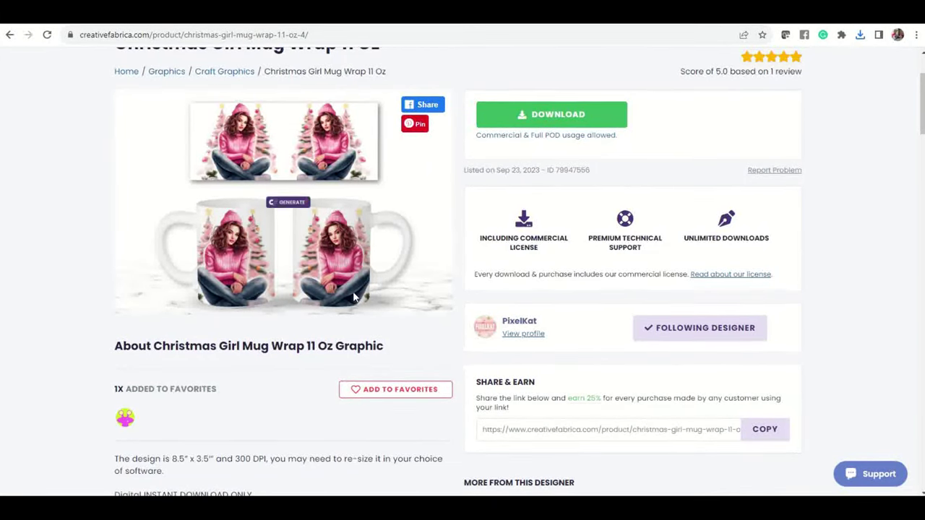
pyautogui.click(593, 115)
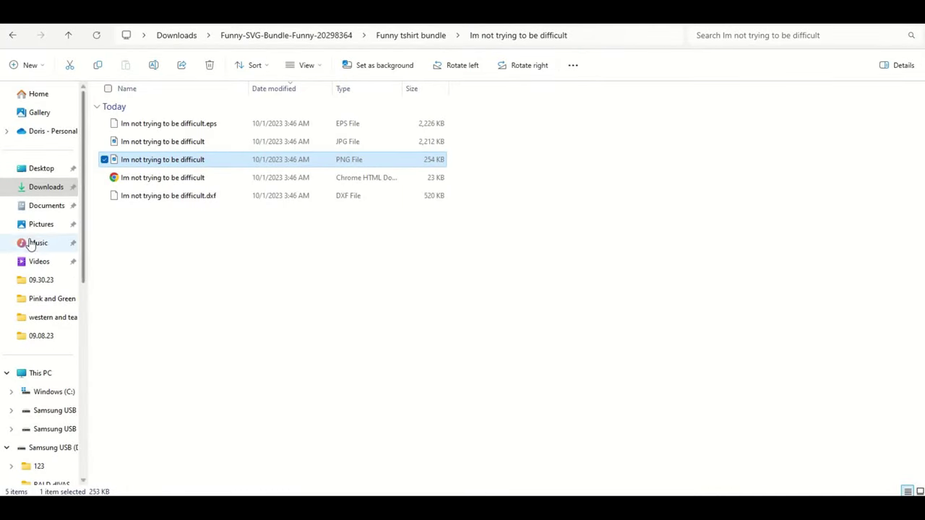
# Switch to File Explorer's Downloads folder and extract the Christmas-Girl-Mug-Wrap-11 zip file there
pyautogui.click(44, 189)
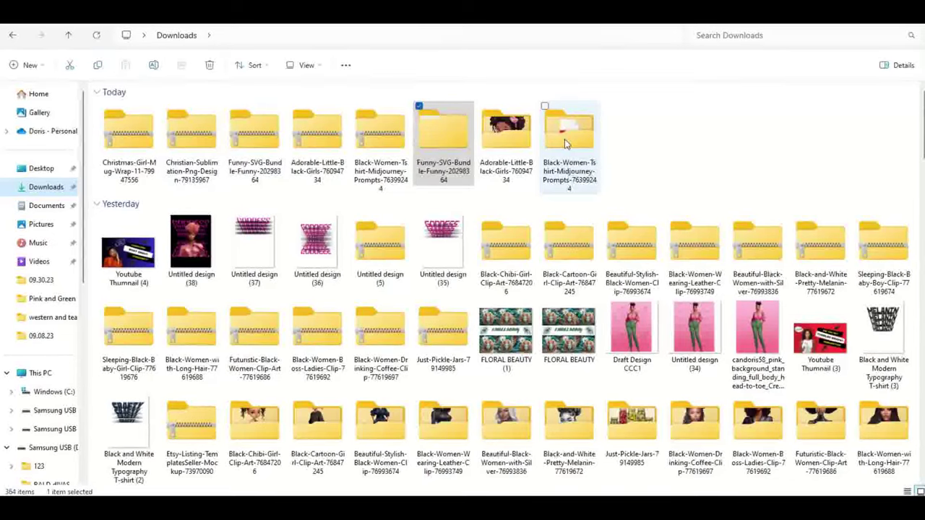
pyautogui.click(147, 166)
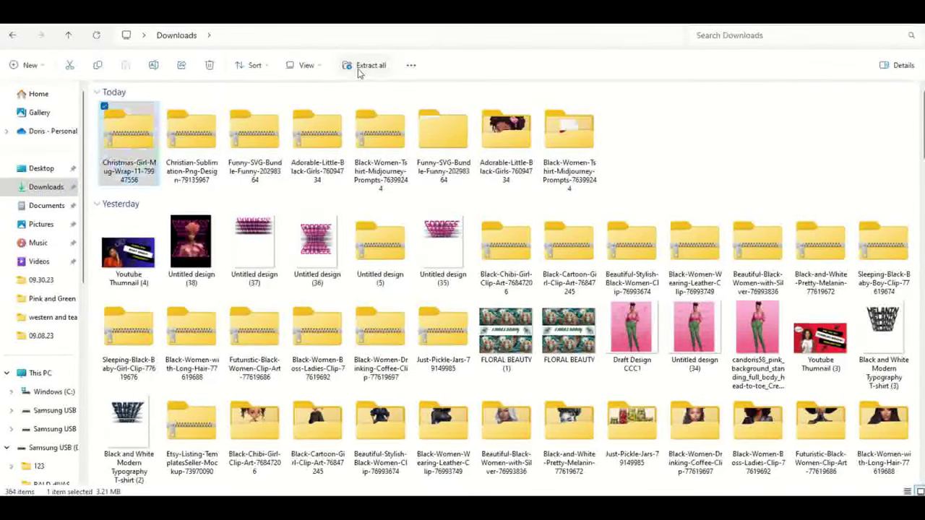
pyautogui.click(359, 66)
pyautogui.click(566, 369)
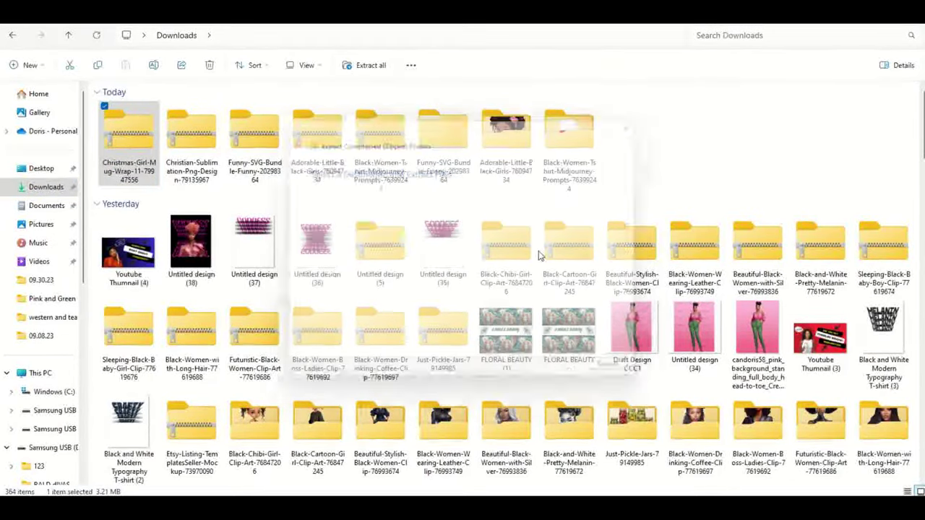
# Open the extracted Christmas girl folder, preview the "Pink Christmas Girl Mug Wrap 11oz 4" PNG, and close the preview
pyautogui.click(638, 143)
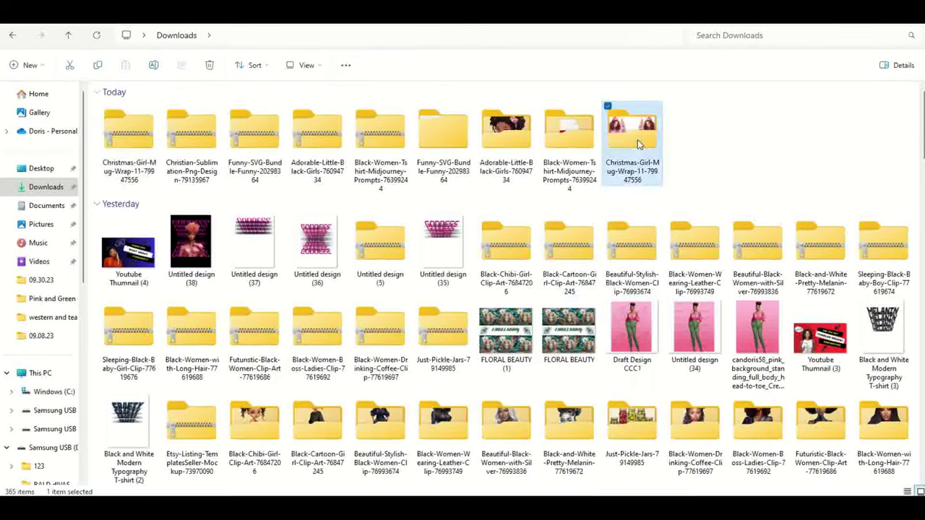
pyautogui.doubleClick(638, 143)
pyautogui.doubleClick(177, 127)
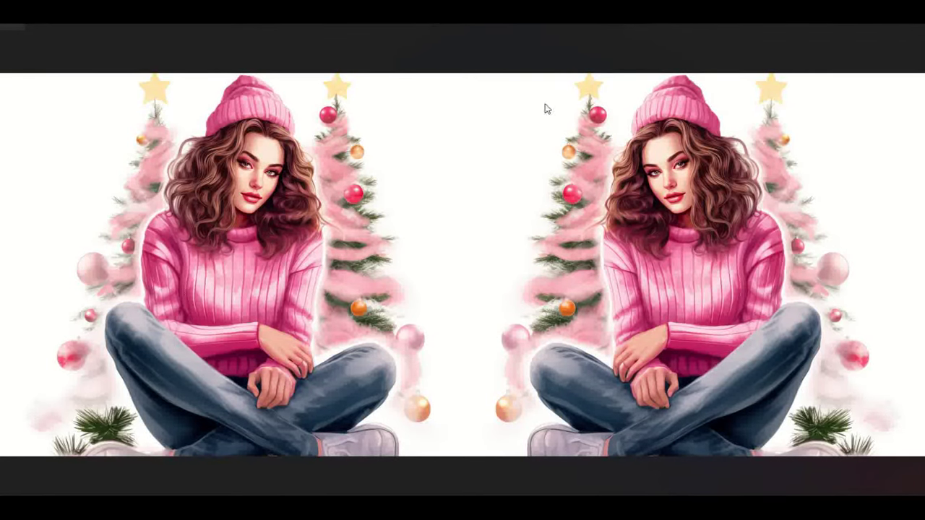
pyautogui.hotkey('alt', 'F4')
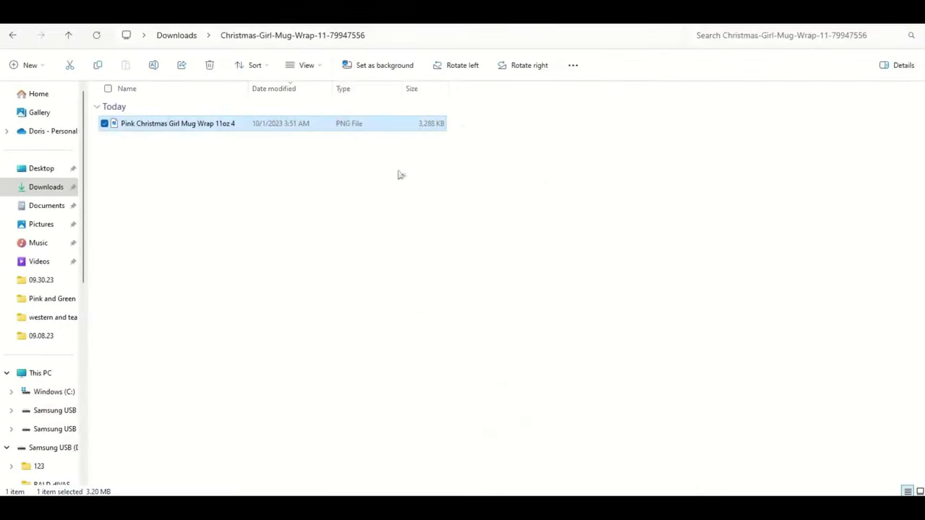
pyautogui.click(376, 211)
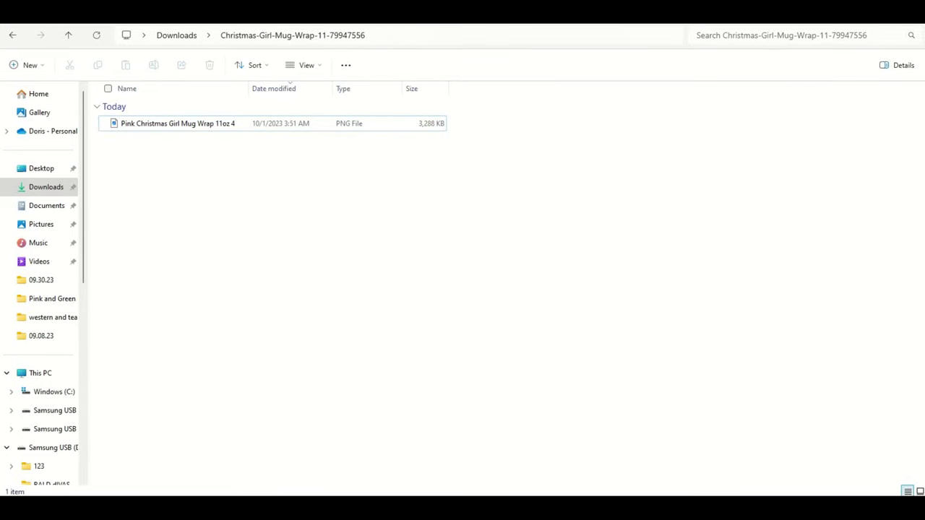
# Switch back to Chrome and open the Printify product catalog at printify.com/app/products in a new tab
pyautogui.moveTo(643, 506)
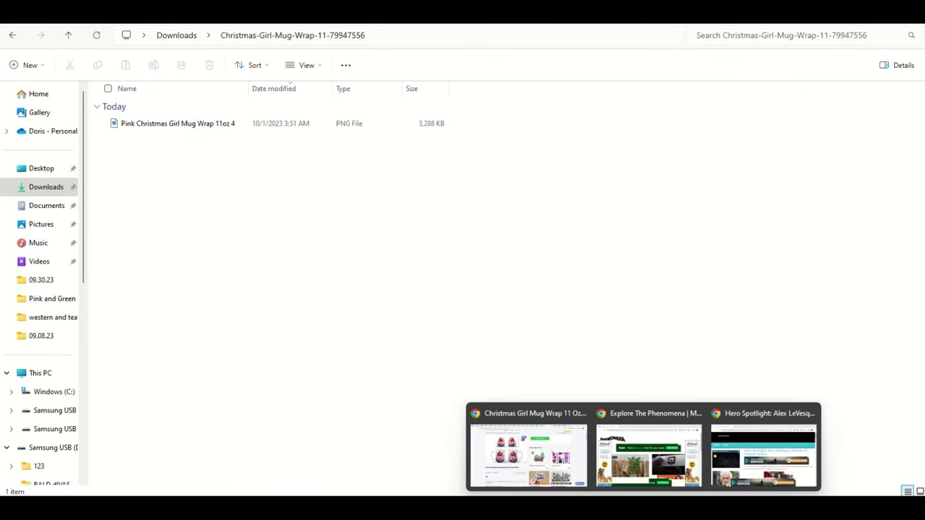
pyautogui.click(543, 471)
pyautogui.hotkey('ctrl', 't')
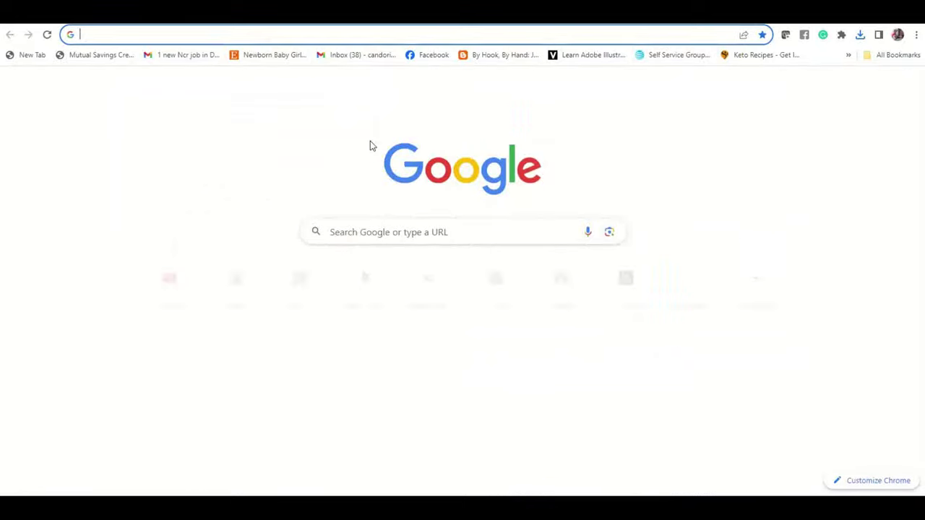
pyautogui.click(514, 34)
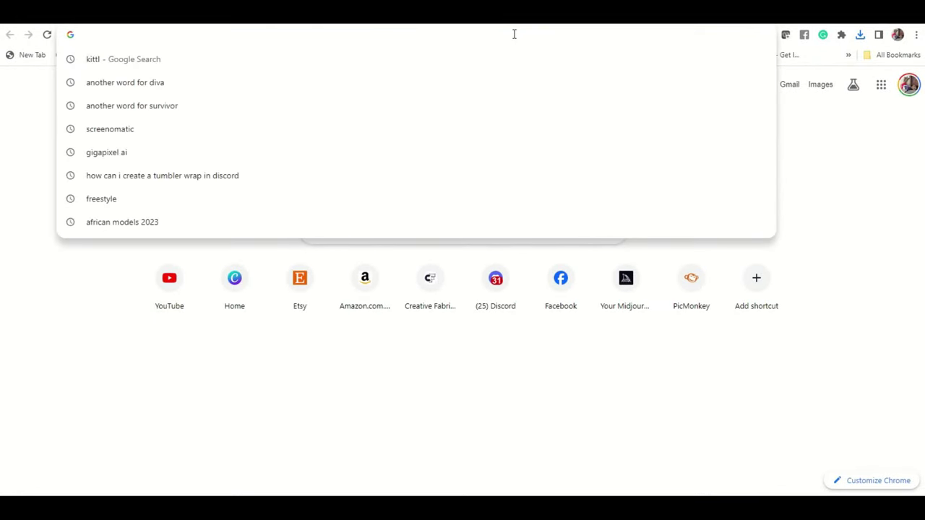
pyautogui.write('print')
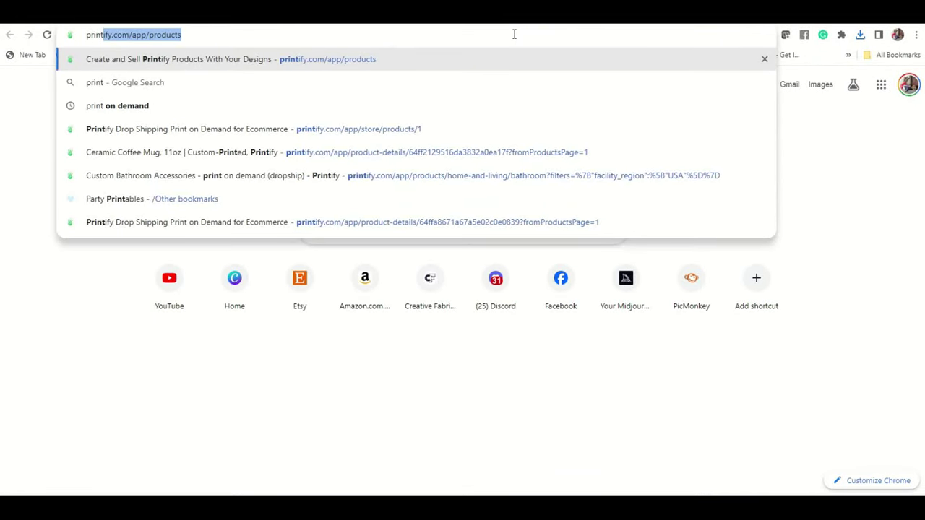
pyautogui.press('Return')
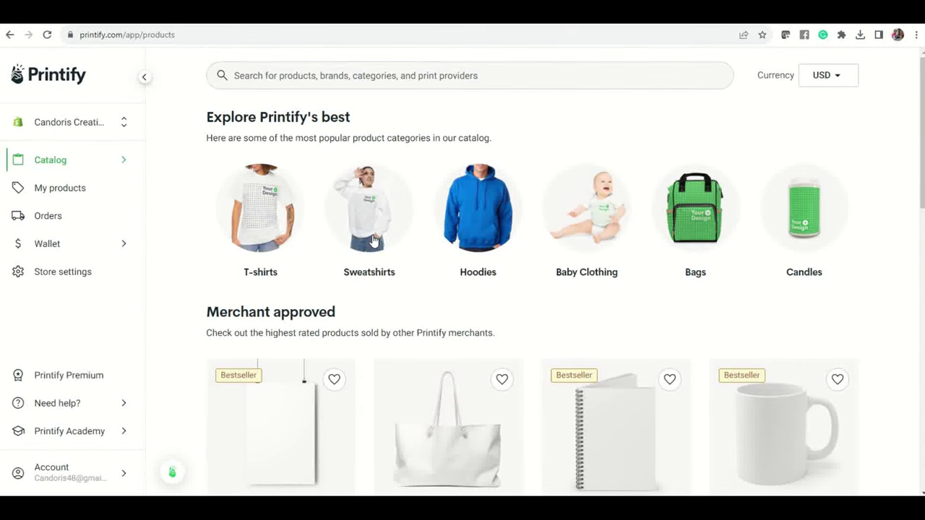
# Examine the Printify catalog's merchant-approved and high-earning products, and return to the start of the page
pyautogui.scroll(-6, 409, 238)
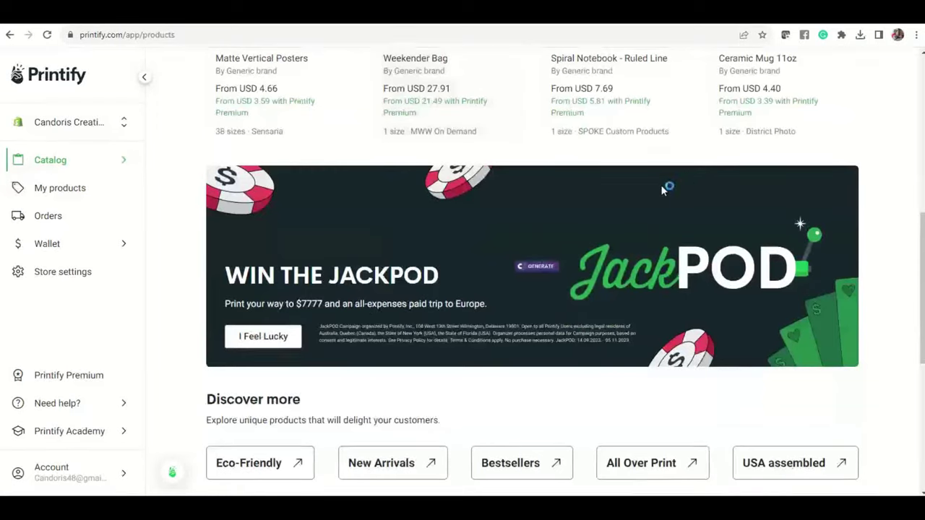
pyautogui.scroll(-5, 665, 191)
pyautogui.scroll(-1, 669, 200)
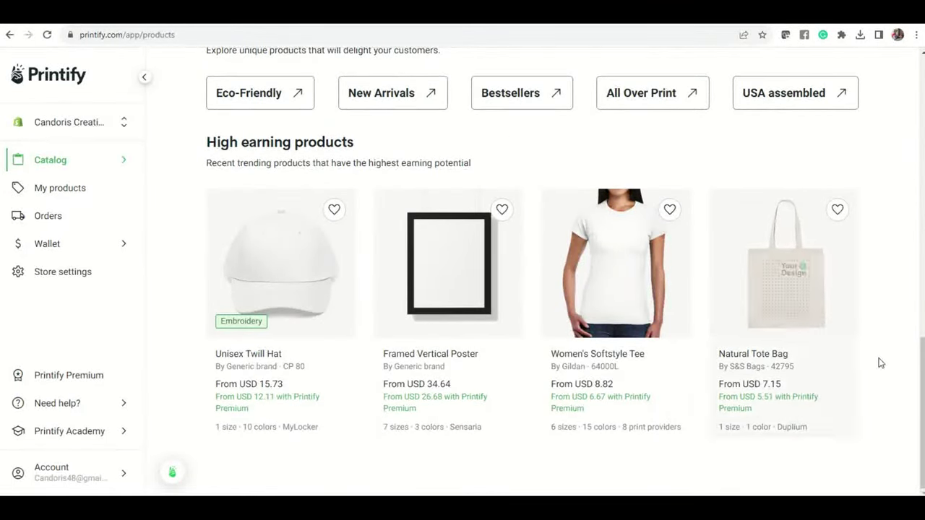
pyautogui.scroll(4, 843, 321)
pyautogui.scroll(8, 843, 318)
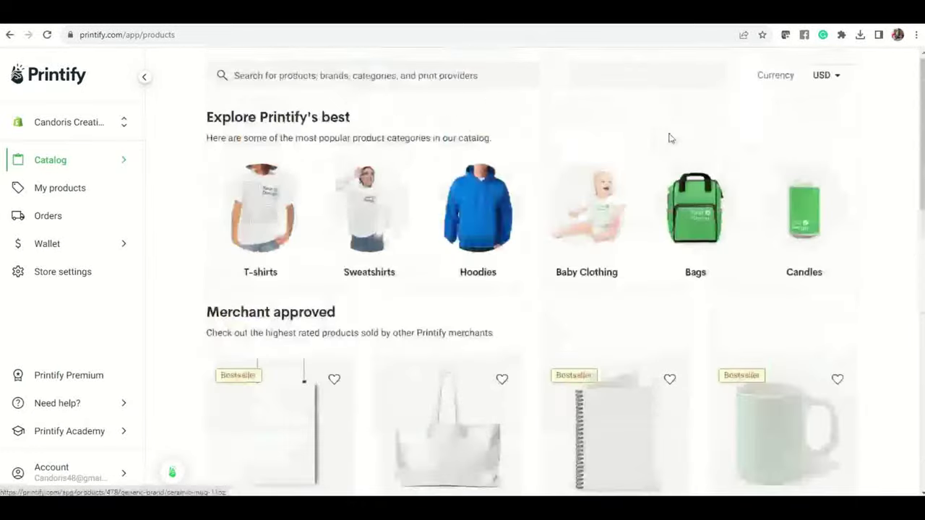
# Open the Women's Clothing hoodies category in the Printify catalog and examine the available hoodies through to the end of the page
pyautogui.moveTo(49, 162)
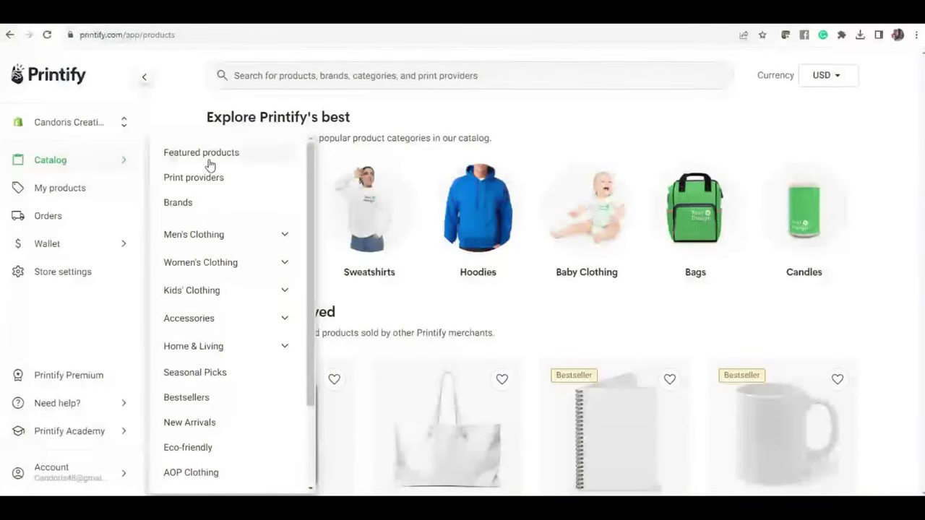
pyautogui.click(211, 266)
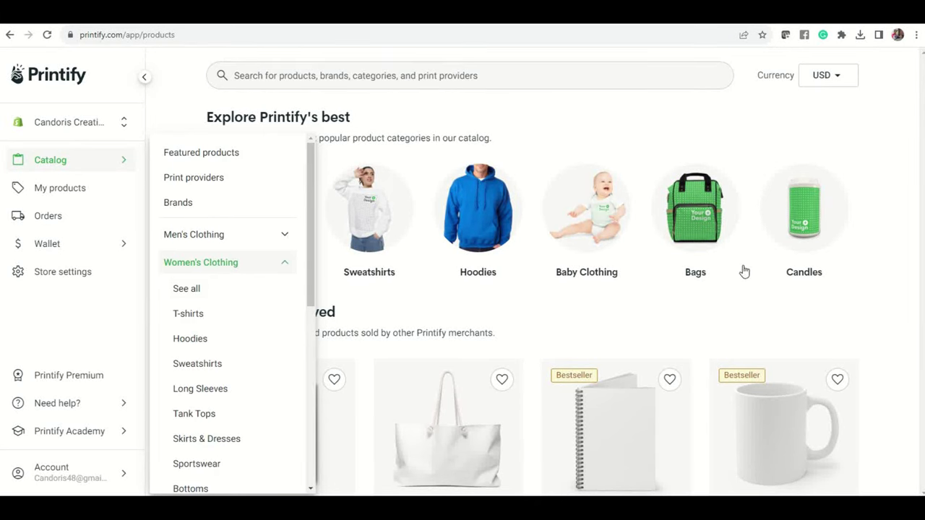
pyautogui.click(190, 339)
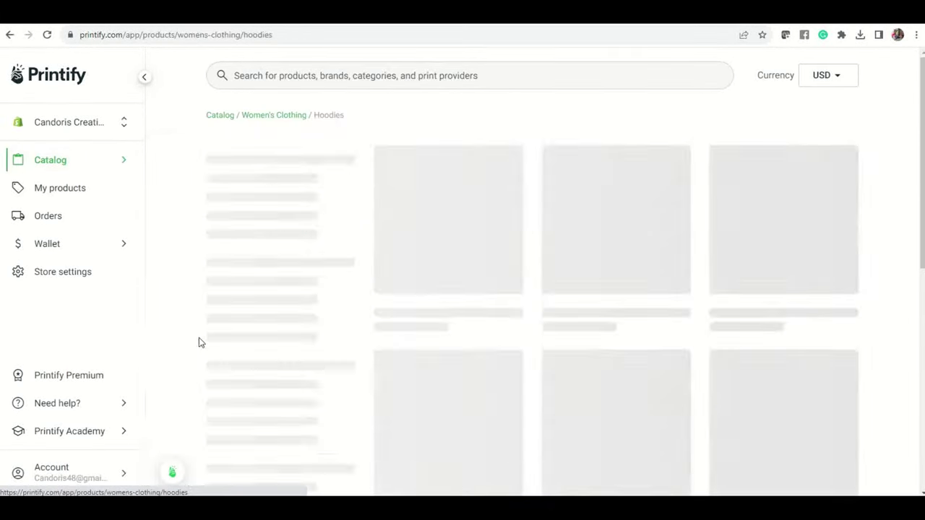
pyautogui.scroll(-2, 880, 280)
pyautogui.scroll(-10, 879, 286)
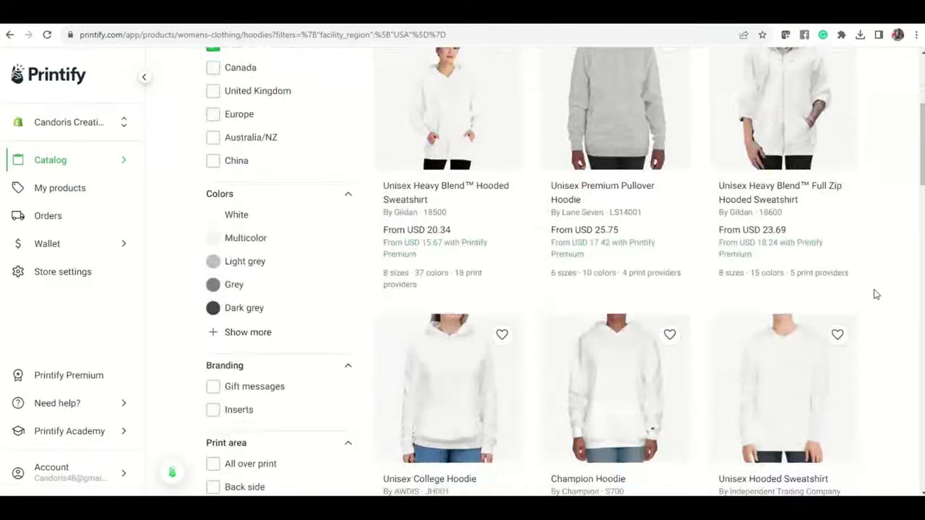
pyautogui.scroll(-3, 875, 292)
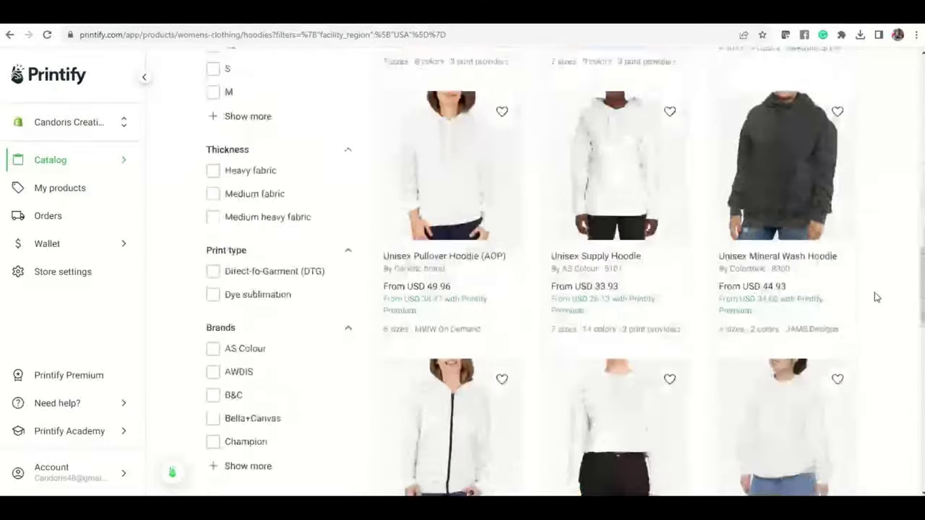
pyautogui.scroll(-9, 896, 286)
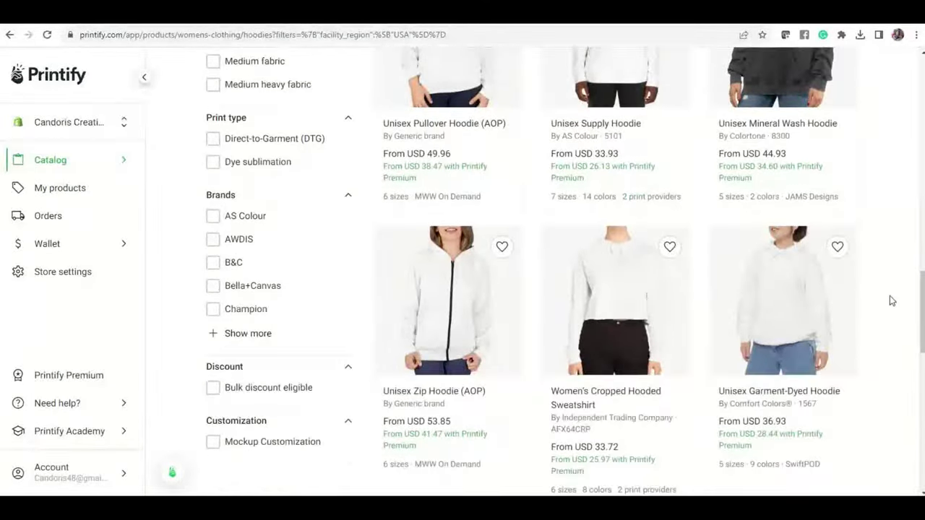
pyautogui.scroll(-3, 890, 301)
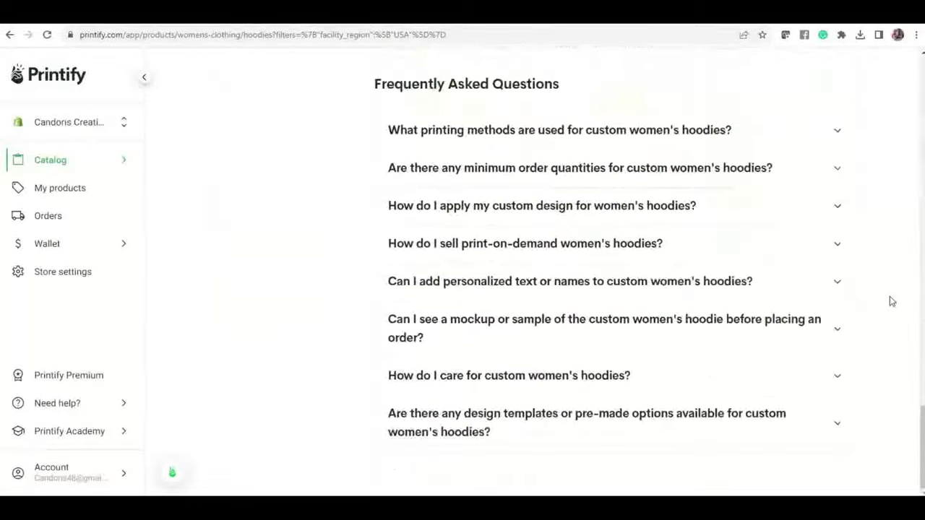